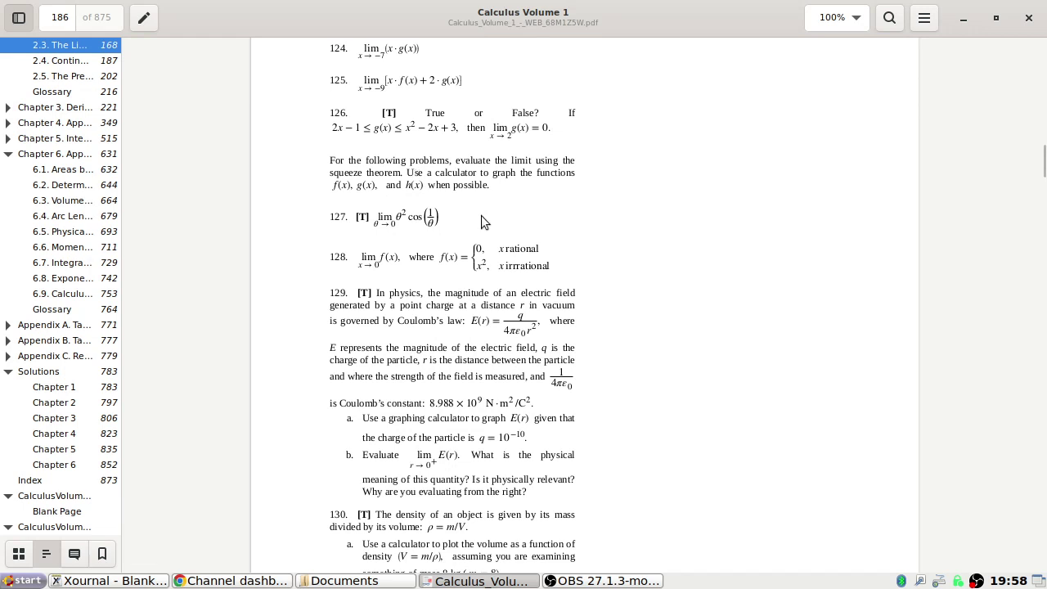
- Take a selection screenshot tightly framing textbook problem 126 and copy it to the clipboard
{"action": "key", "text": "Print"}
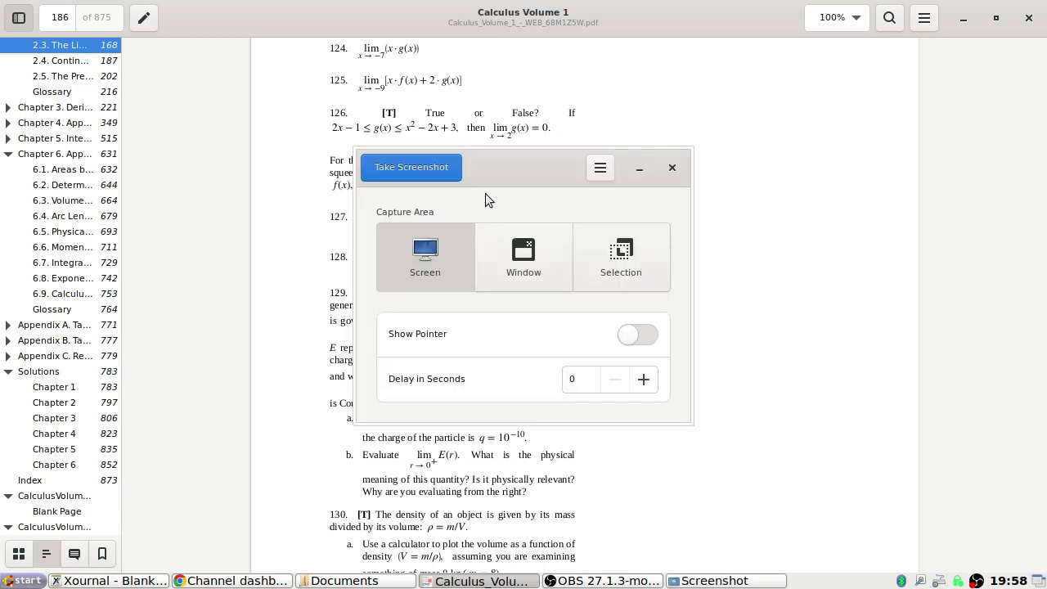
{"action": "left_click", "coordinate": [638, 268]}
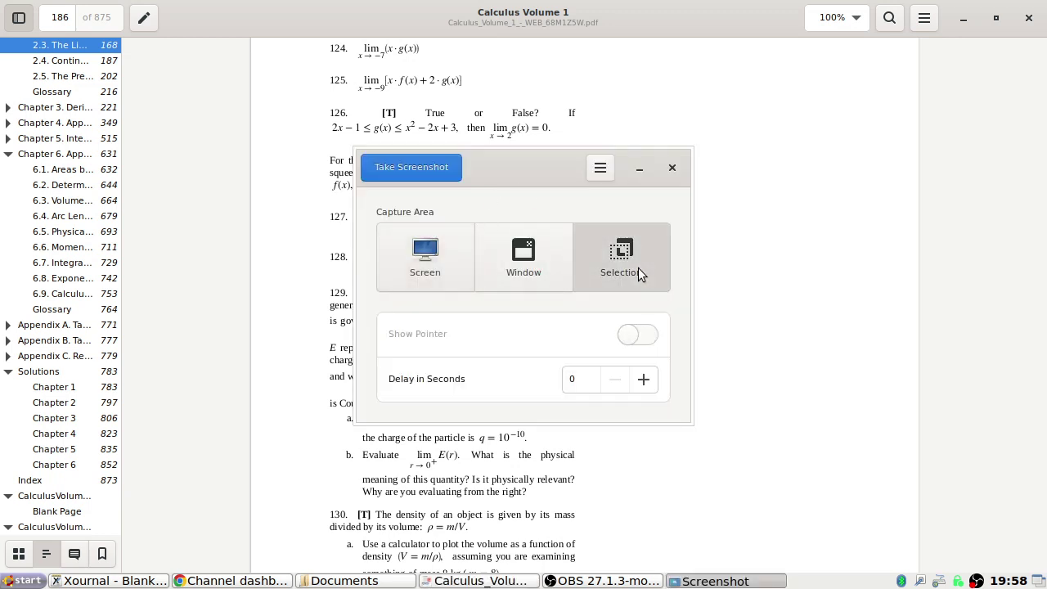
{"action": "left_click", "coordinate": [429, 173]}
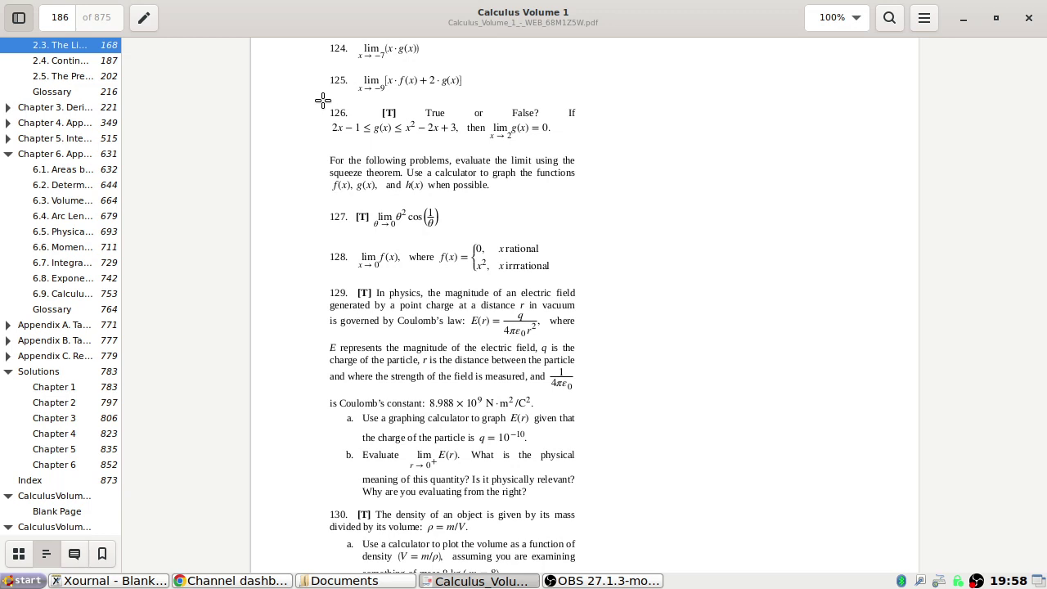
{"action": "left_click_drag", "start_coordinate": [324, 98], "coordinate": [588, 147]}
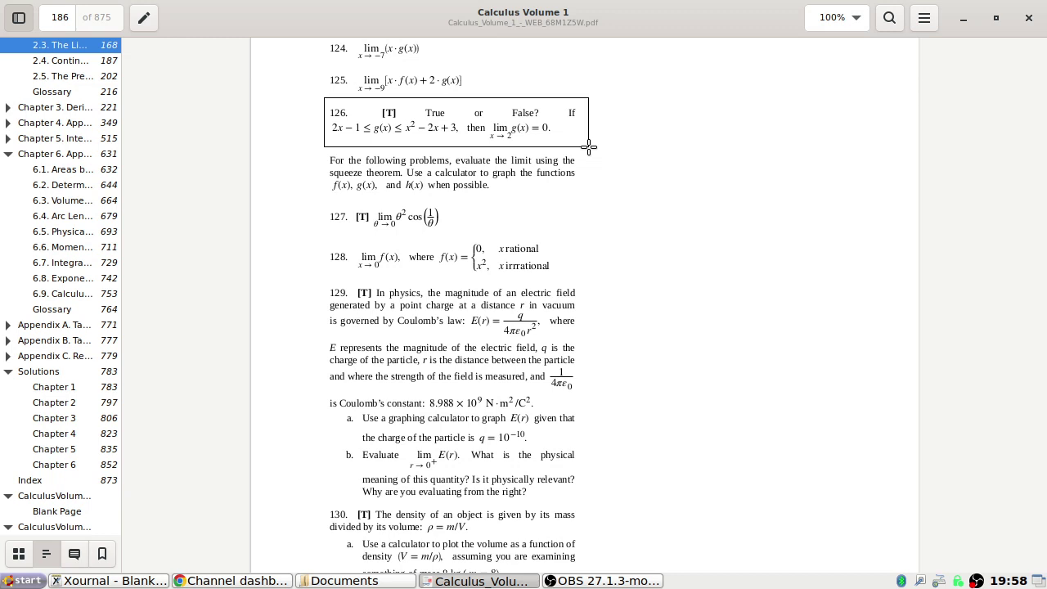
{"action": "left_click_drag", "start_coordinate": [588, 146], "coordinate": [587, 148]}
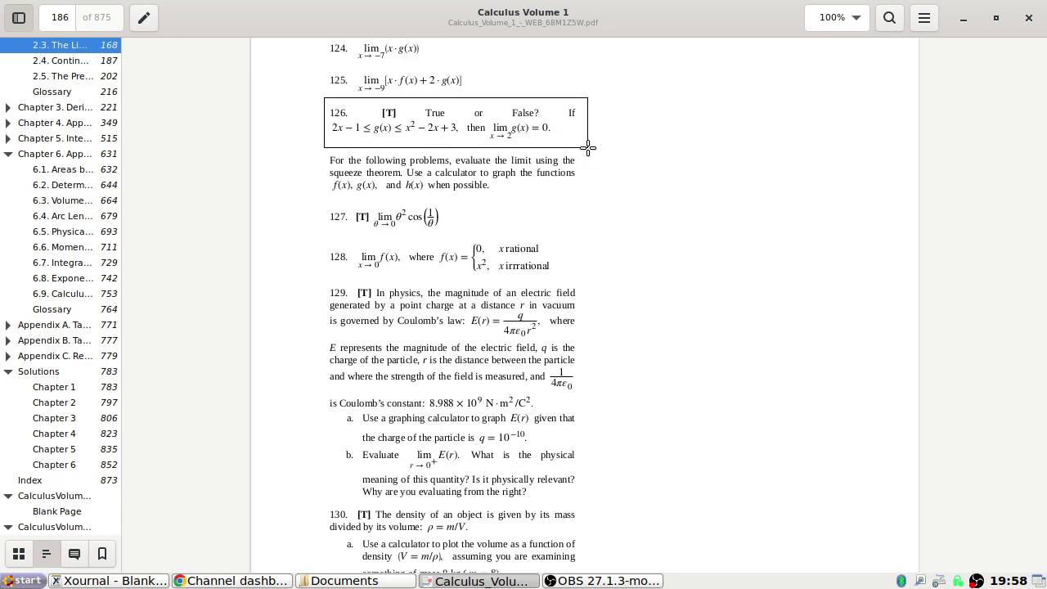
{"action": "left_click_drag", "start_coordinate": [587, 148], "coordinate": [587, 149]}
{"action": "mouse_move", "coordinate": [587, 148]}
{"action": "left_mouse_down"}
{"action": "mouse_move", "coordinate": [575, 196]}
{"action": "mouse_move", "coordinate": [584, 203]}
{"action": "mouse_move", "coordinate": [581, 147]}
{"action": "left_mouse_up"}
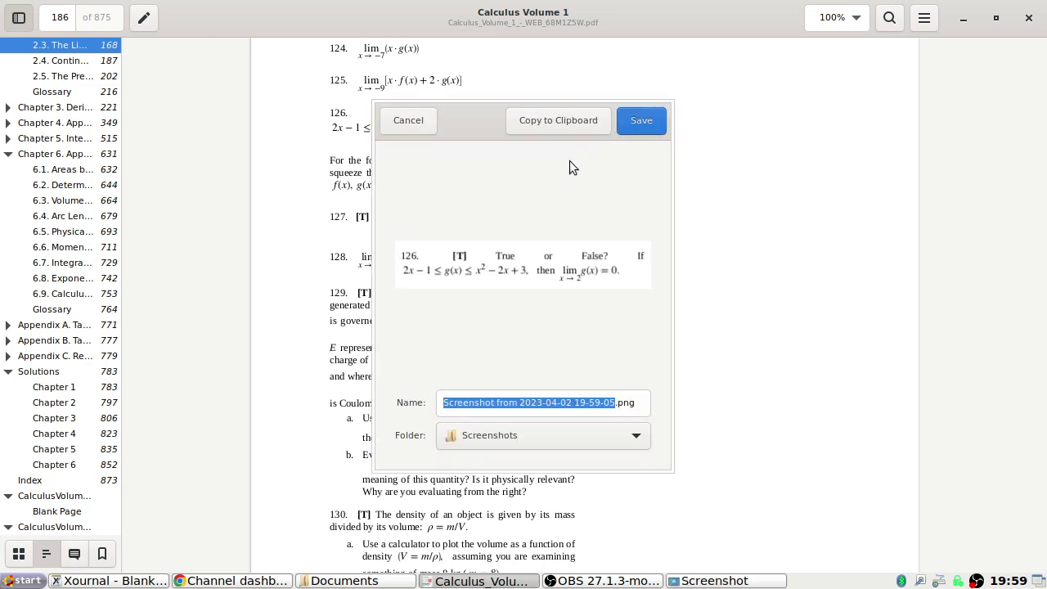
{"action": "left_click", "coordinate": [410, 120]}
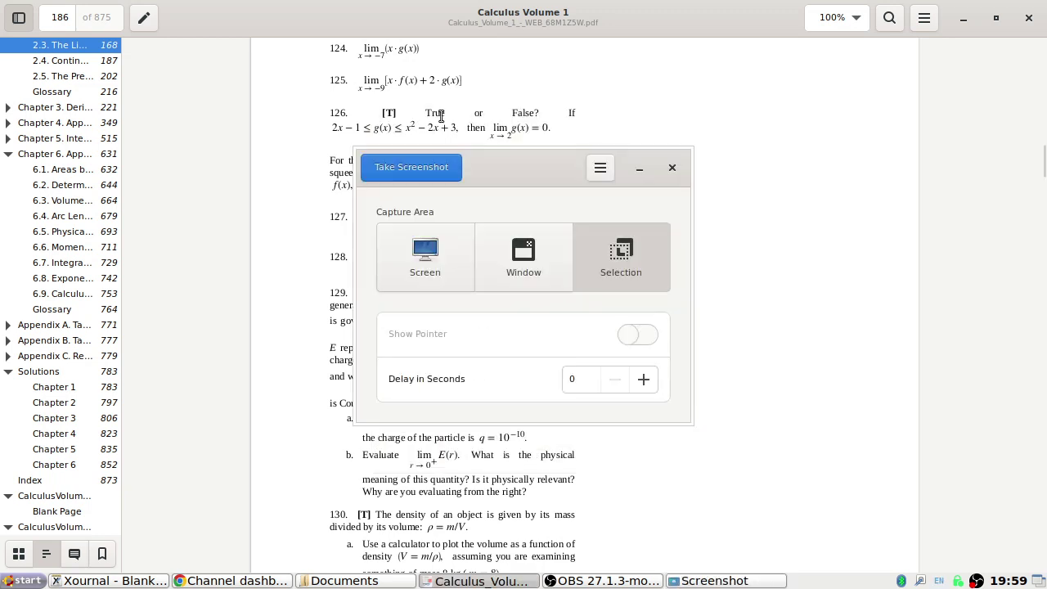
- Paste the problem 126 capture into Xournal and move it to the page's top-left
{"action": "left_click", "coordinate": [672, 169]}
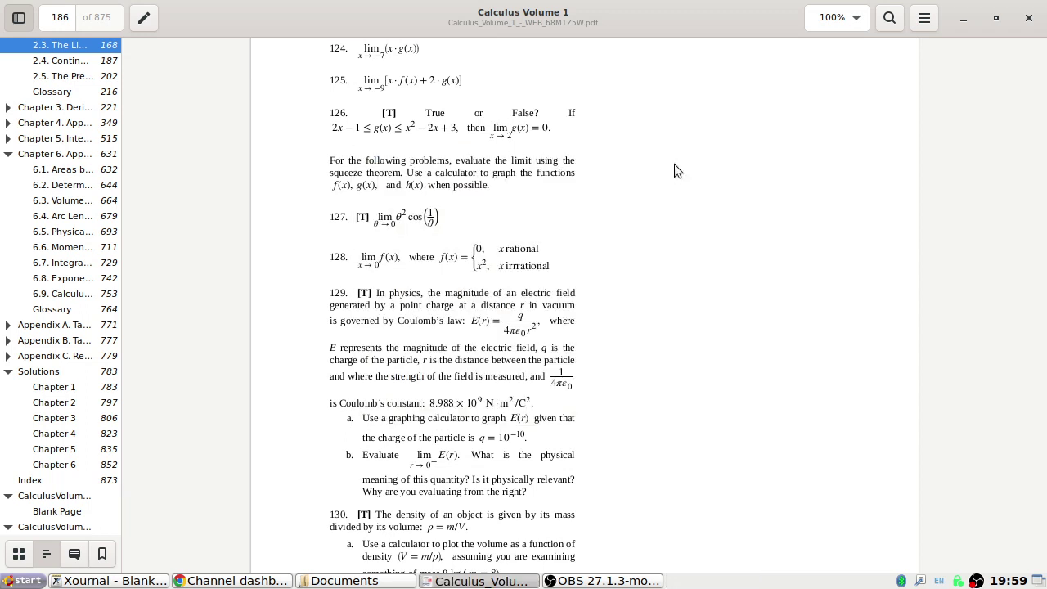
{"action": "left_click", "coordinate": [115, 581]}
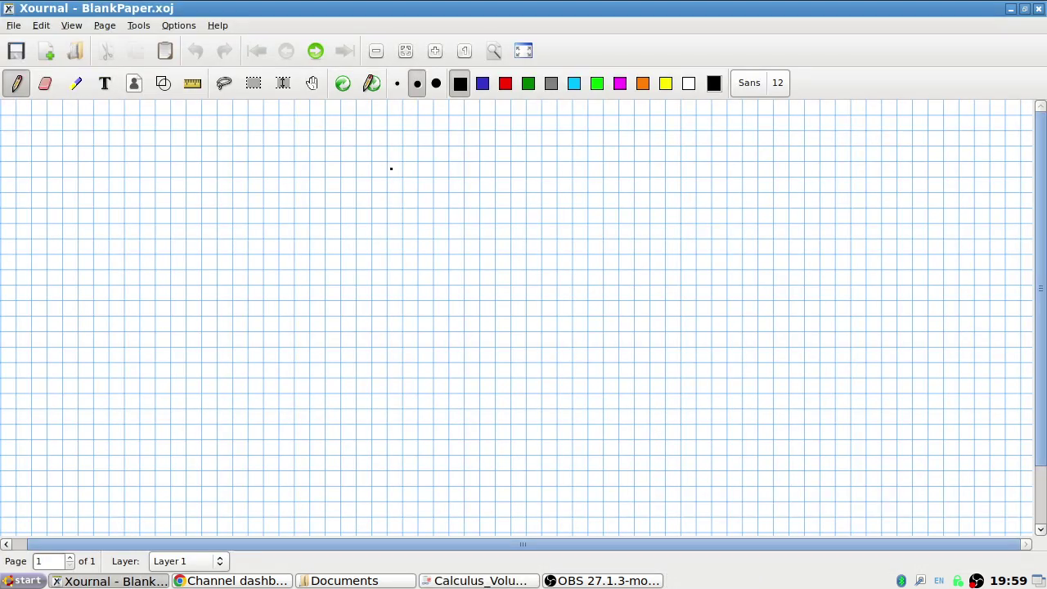
{"action": "key", "text": "ctrl+v"}
{"action": "left_click_drag", "start_coordinate": [570, 174], "coordinate": [227, 106]}
- Make Xournal full screen and switch back to the Calculus Volume 1 PDF
{"action": "left_click", "coordinate": [524, 51]}
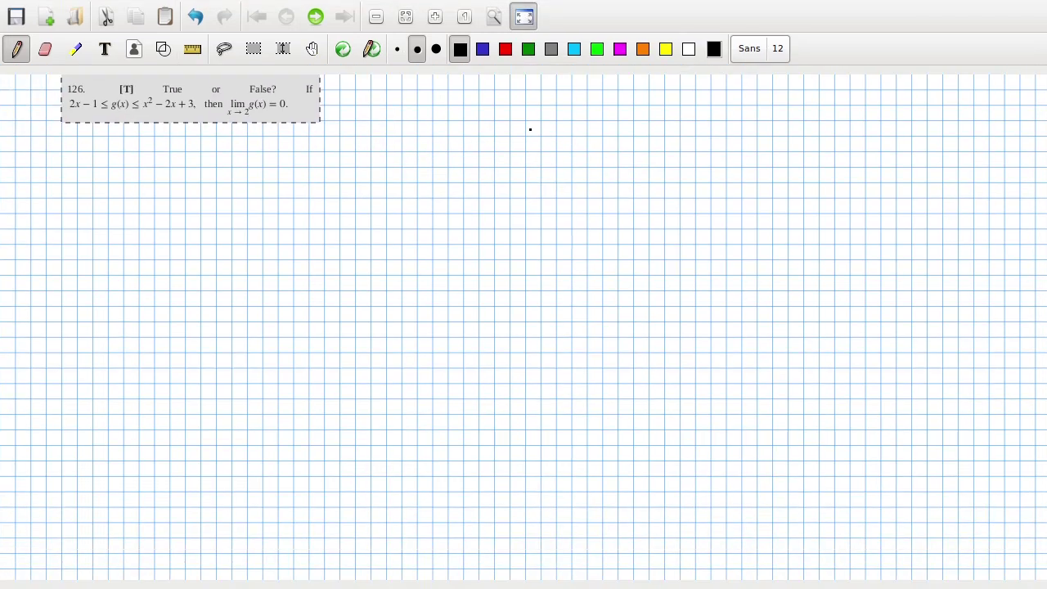
{"action": "key", "text": "alt+Tab"}
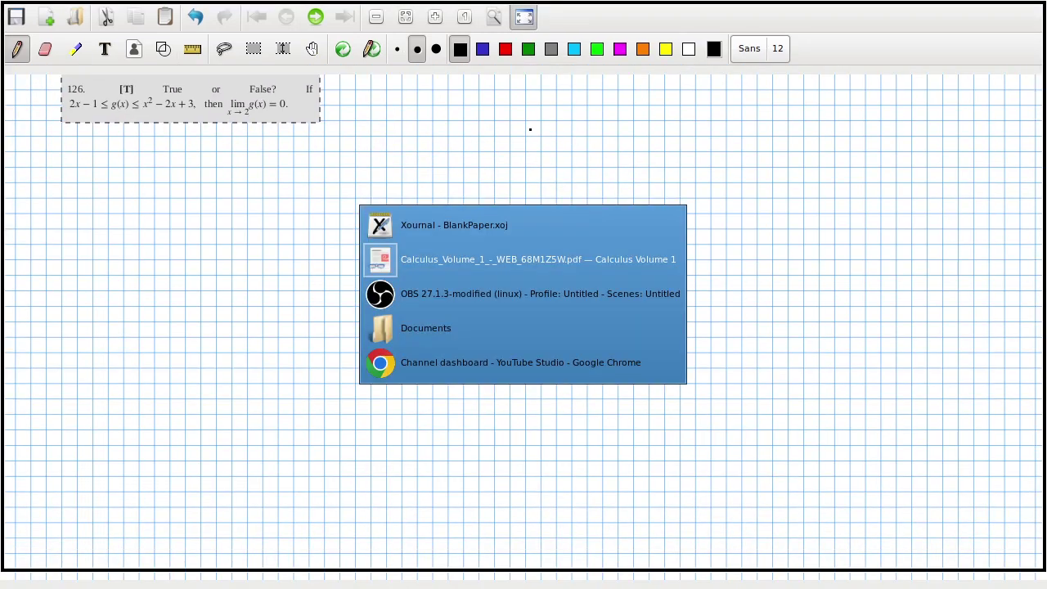
{"action": "key", "text": "alt+Tab"}
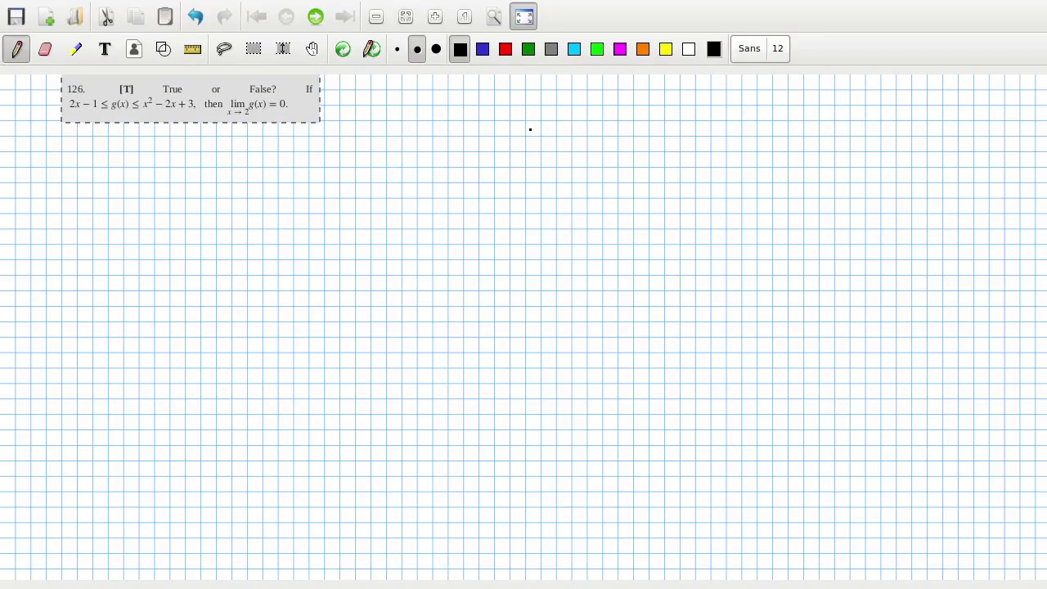
{"action": "key", "text": "alt+Tab"}
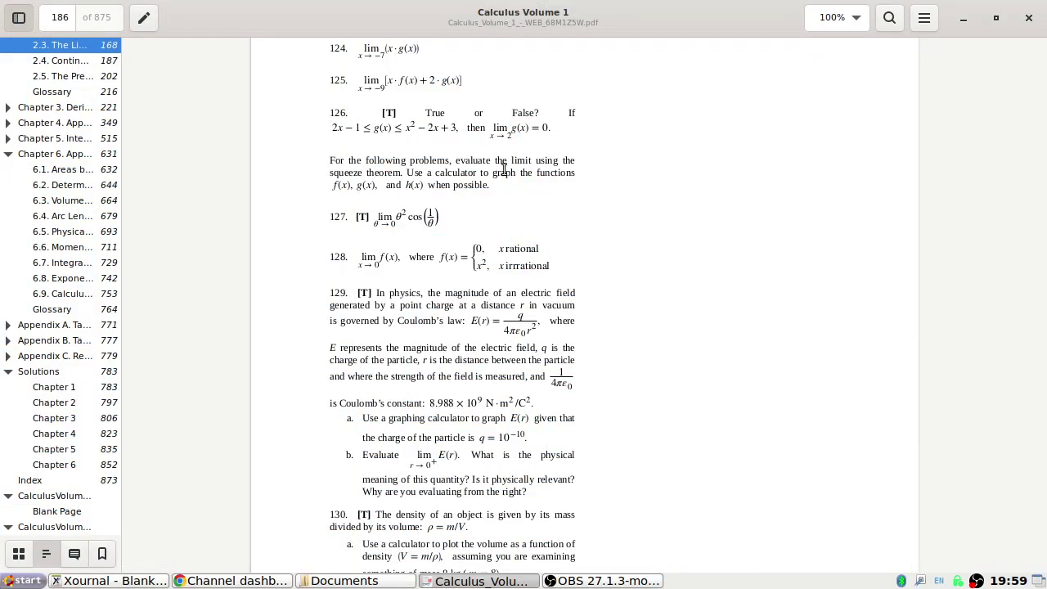
- Select Calculus.ods in the Documents folder, then return to the full-screen Xournal page
{"action": "left_click", "coordinate": [25, 580]}
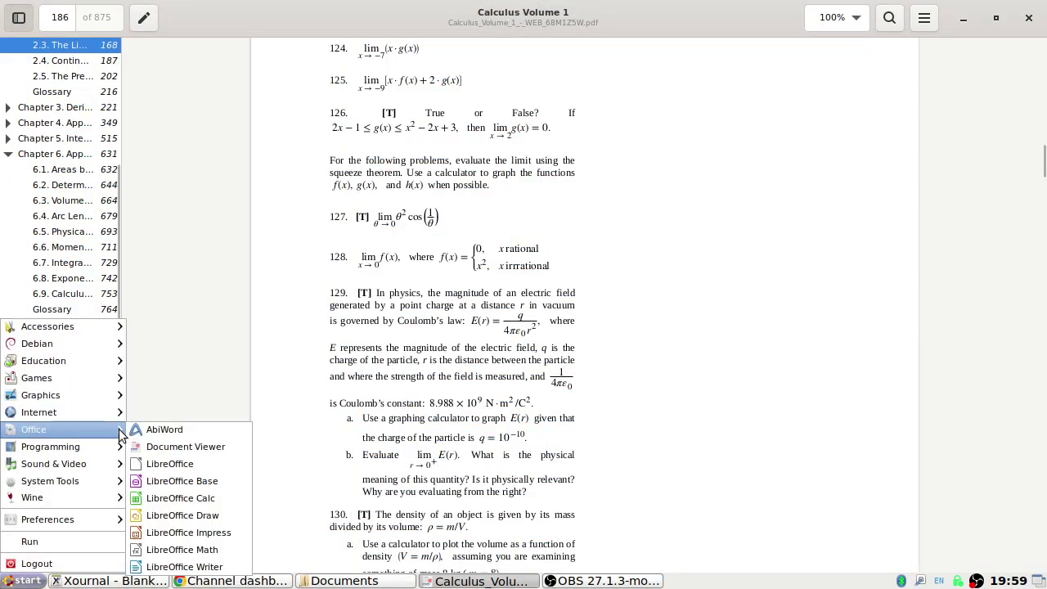
{"action": "left_click", "coordinate": [355, 576]}
{"action": "left_click", "coordinate": [354, 582]}
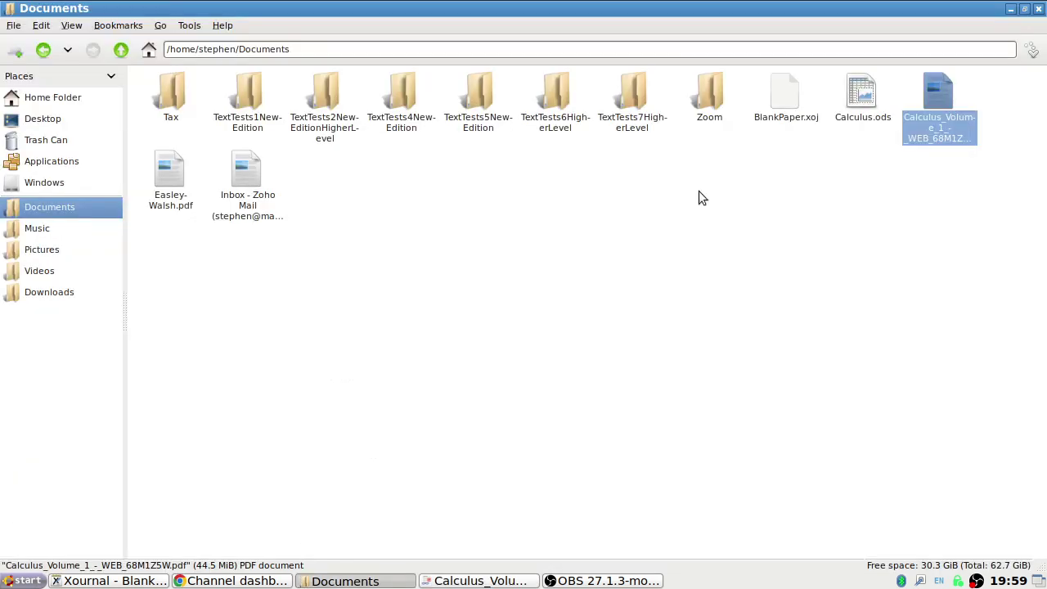
{"action": "left_click", "coordinate": [863, 87]}
{"action": "left_click", "coordinate": [501, 580]}
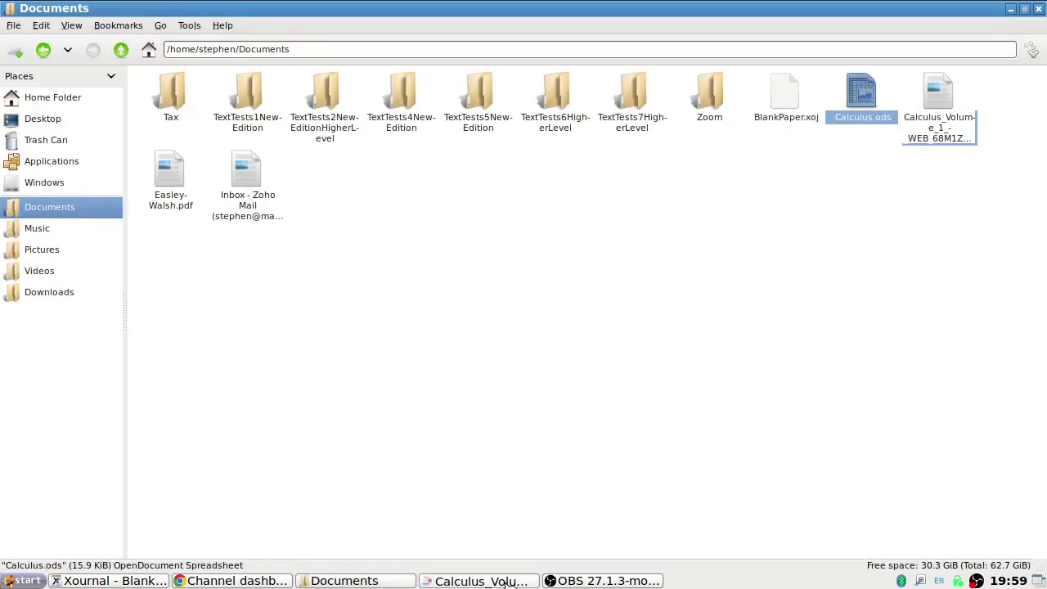
{"action": "key", "text": "alt+Tab"}
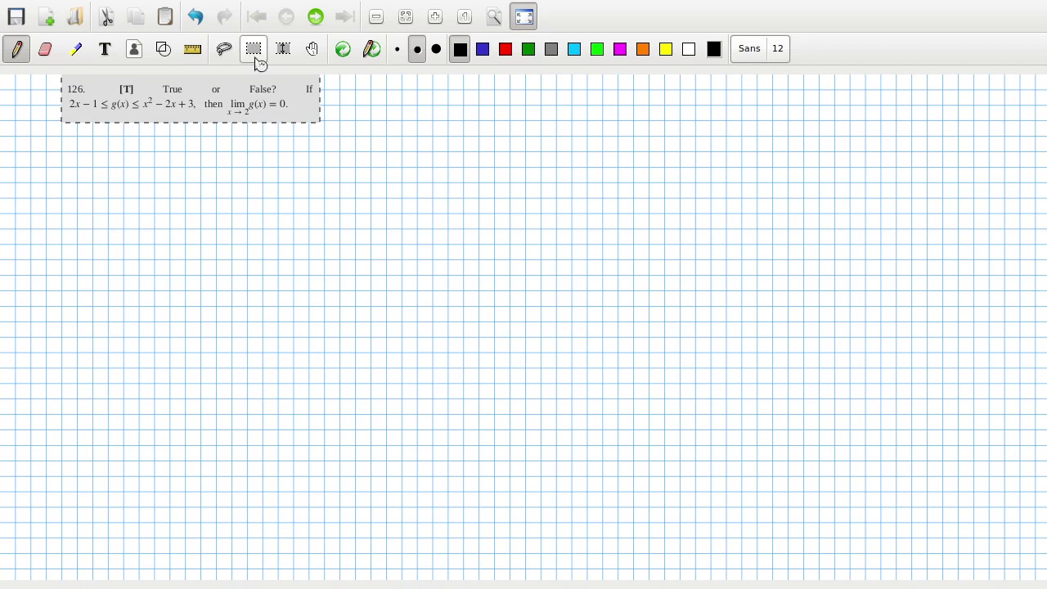
- Nudge the problem 126 image further left, then switch to the textbook PDF
{"action": "left_click_drag", "start_coordinate": [253, 88], "coordinate": [209, 104]}
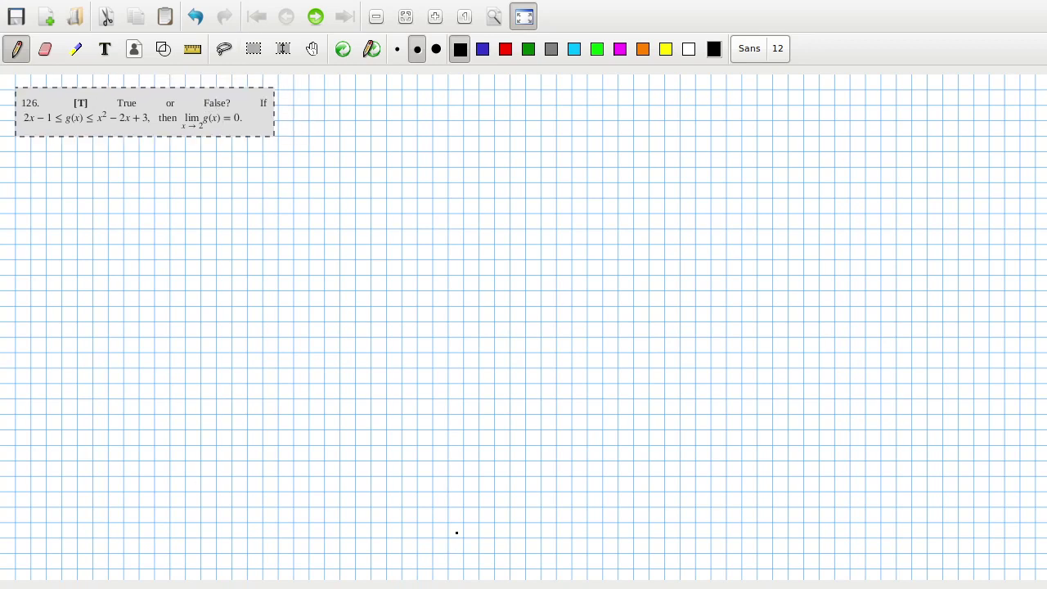
{"action": "key", "text": "alt+Tab"}
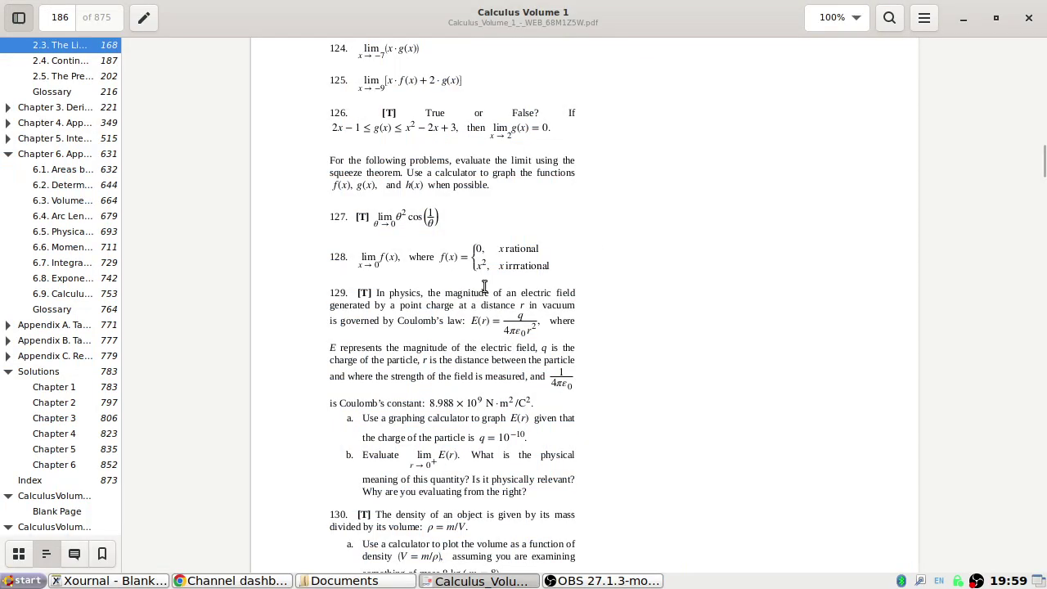
- Capture the squeeze-theorem instructions with problems 127–129 as a selection and copy it to the clipboard
{"action": "key", "text": "Print"}
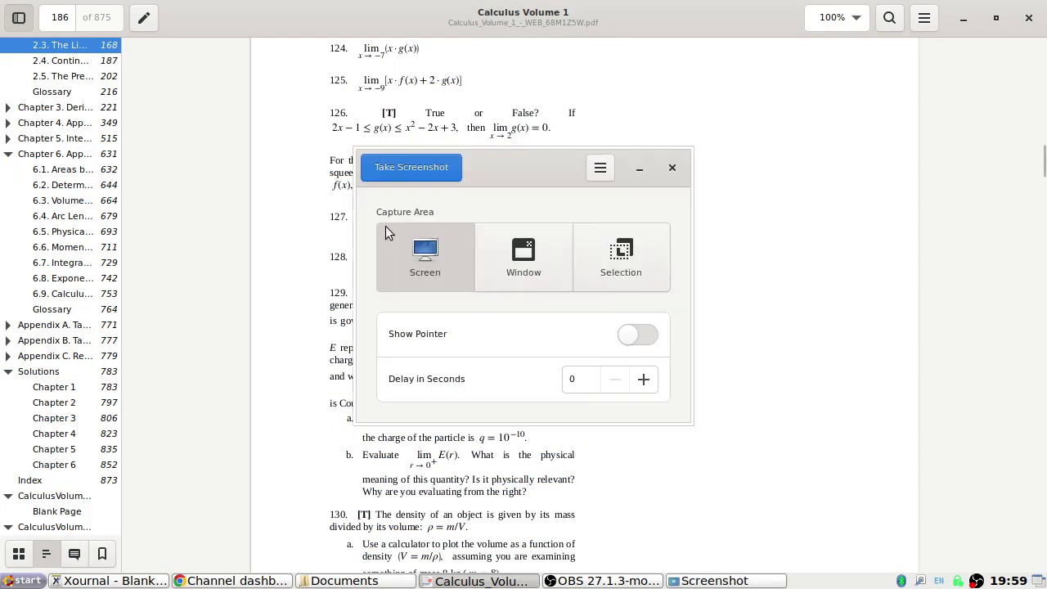
{"action": "left_click", "coordinate": [601, 278]}
{"action": "left_click", "coordinate": [442, 169]}
{"action": "left_click_drag", "start_coordinate": [323, 151], "coordinate": [586, 506]}
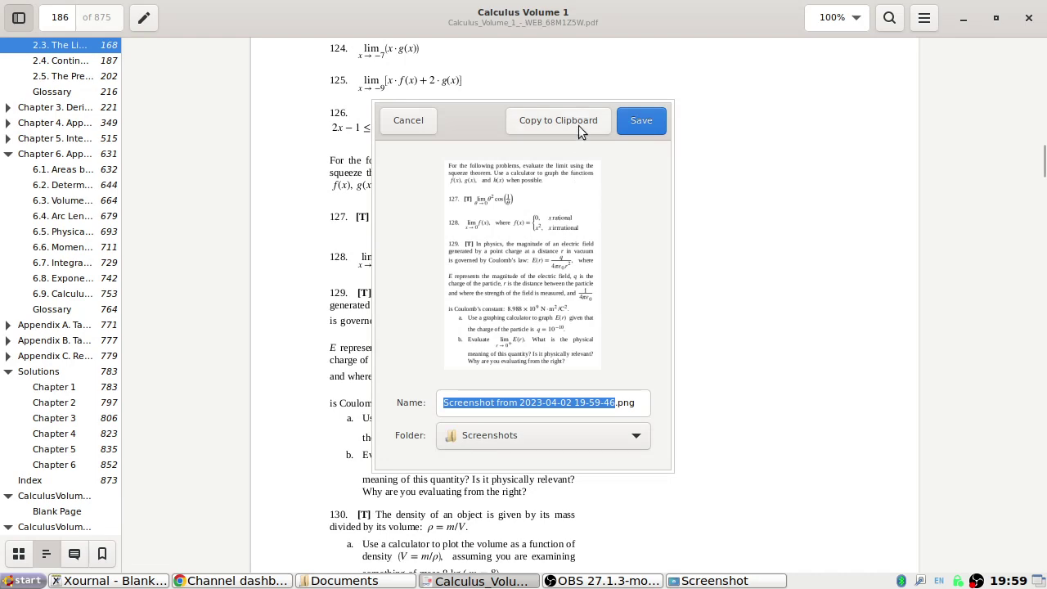
{"action": "left_click", "coordinate": [393, 127]}
{"action": "left_click", "coordinate": [474, 166]}
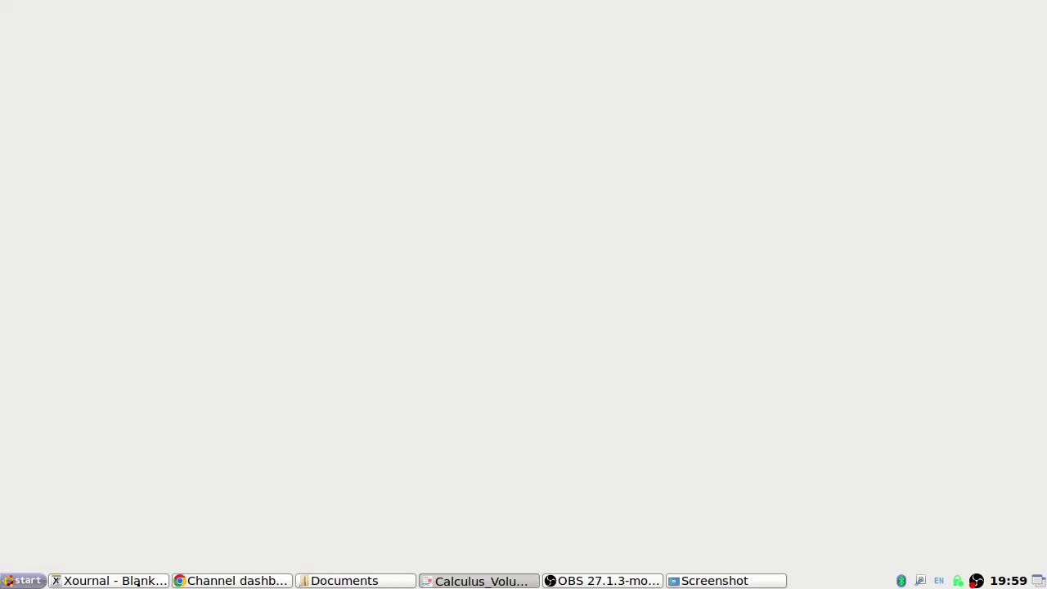
- Paste the problems 127–129 image beneath problem 126 and enlarge it slightly
{"action": "key", "text": "ctrl+v"}
{"action": "left_click_drag", "start_coordinate": [327, 351], "coordinate": [121, 235]}
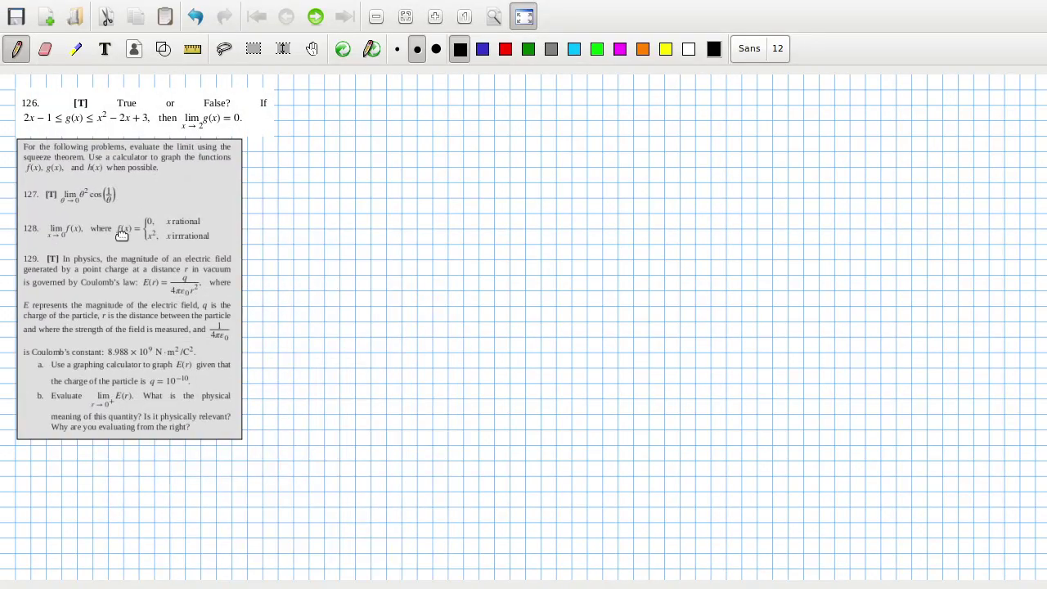
{"action": "left_click_drag", "start_coordinate": [239, 436], "coordinate": [276, 456]}
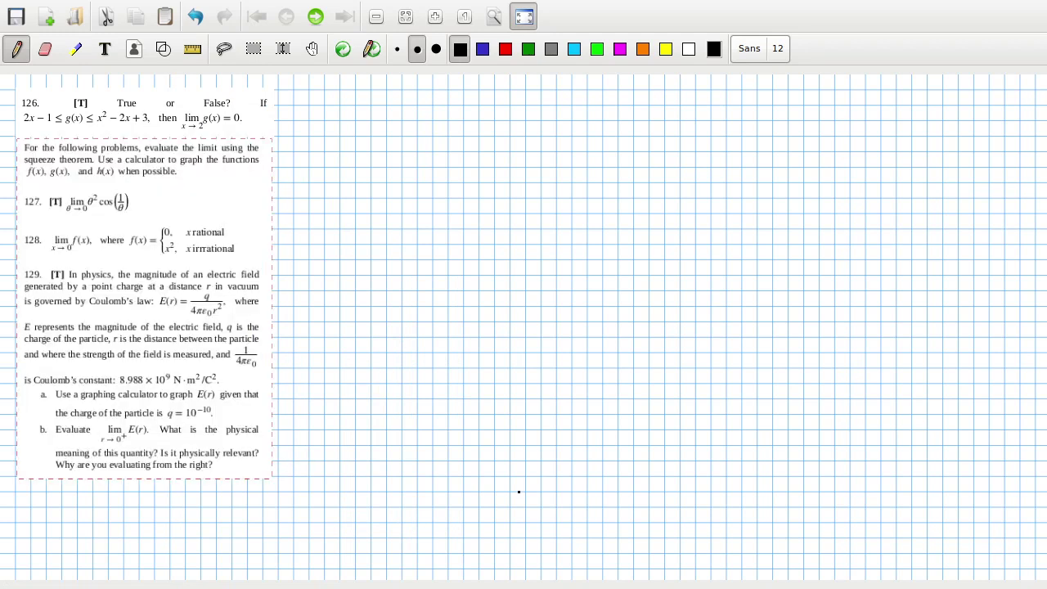
{"action": "key", "text": "alt+Tab"}
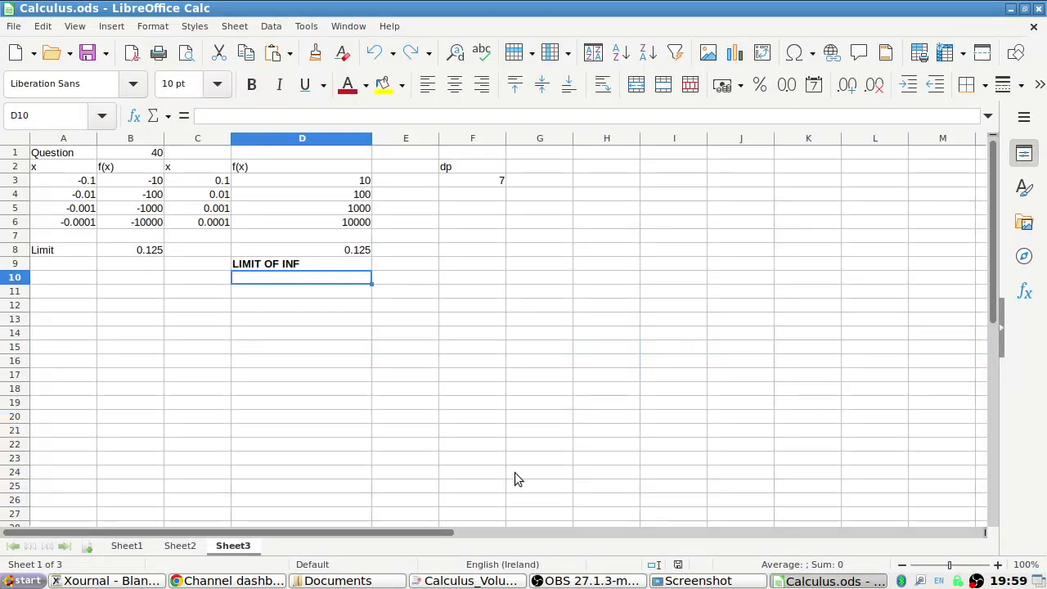
- Scroll the PDF to problem 130, capture it as a selection, and copy it
{"action": "key", "text": "alt+Tab"}
{"action": "key", "text": "alt+Tab"}
{"action": "key", "text": "alt+Tab"}
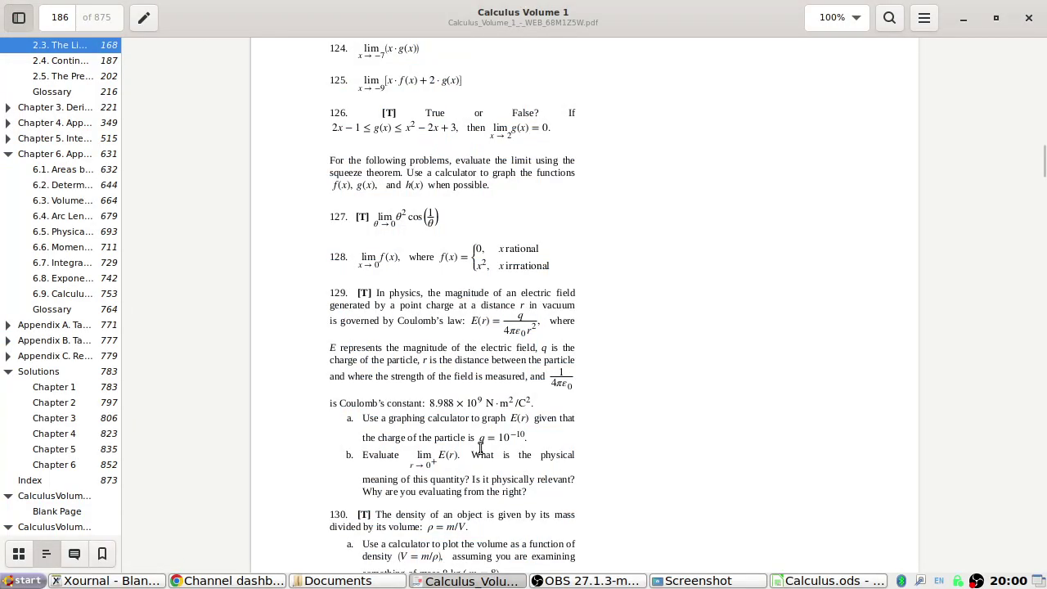
{"action": "scroll", "coordinate": [479, 448], "scroll_direction": "down", "scroll_amount": 3}
{"action": "scroll", "coordinate": [479, 448], "scroll_direction": "down", "scroll_amount": 2}
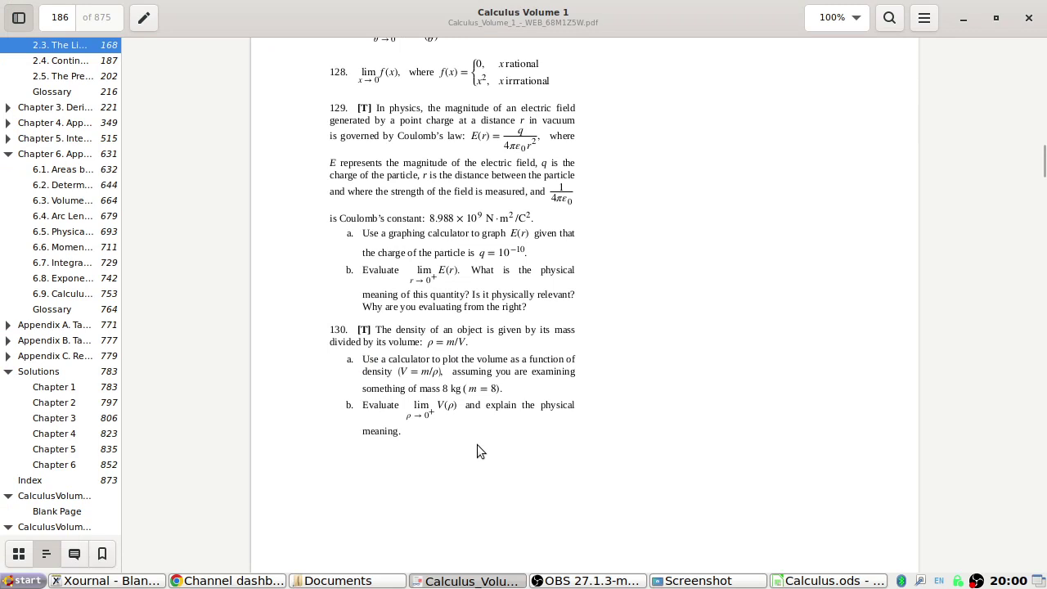
{"action": "key", "text": "alt+Tab"}
{"action": "left_click", "coordinate": [591, 274]}
{"action": "left_click", "coordinate": [413, 170]}
{"action": "left_click_drag", "start_coordinate": [324, 319], "coordinate": [581, 439]}
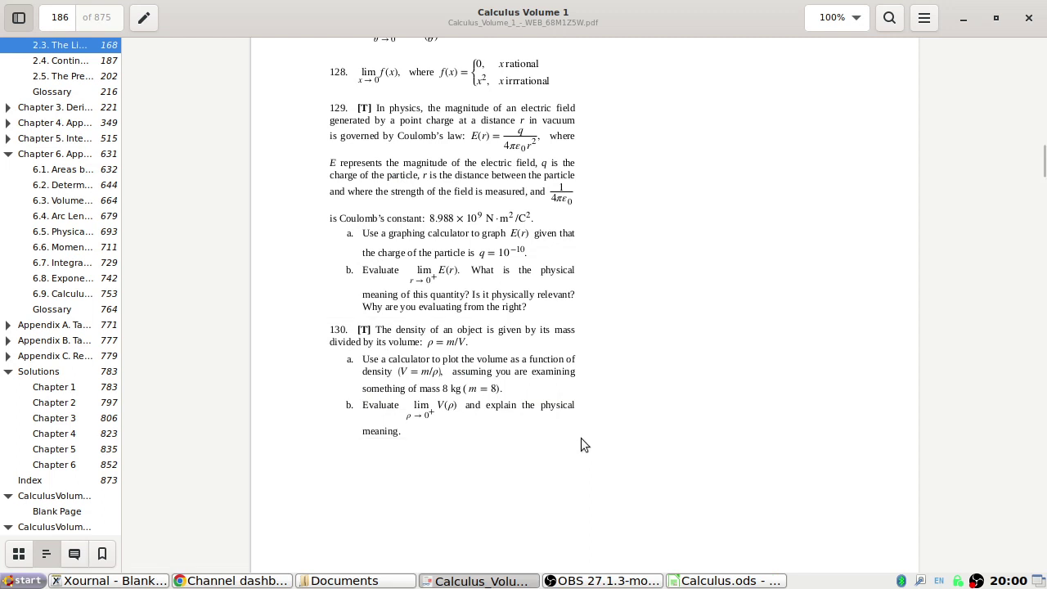
{"action": "left_click", "coordinate": [410, 122]}
- Paste the problem 130 image into Xournal at the page's top-right
{"action": "left_click", "coordinate": [136, 582]}
{"action": "key", "text": "ctrl+v"}
{"action": "left_click_drag", "start_coordinate": [301, 412], "coordinate": [621, 114]}
{"action": "key", "text": "alt+Tab"}
{"action": "key", "text": "alt+Tab"}
{"action": "key", "text": "alt+Tab"}
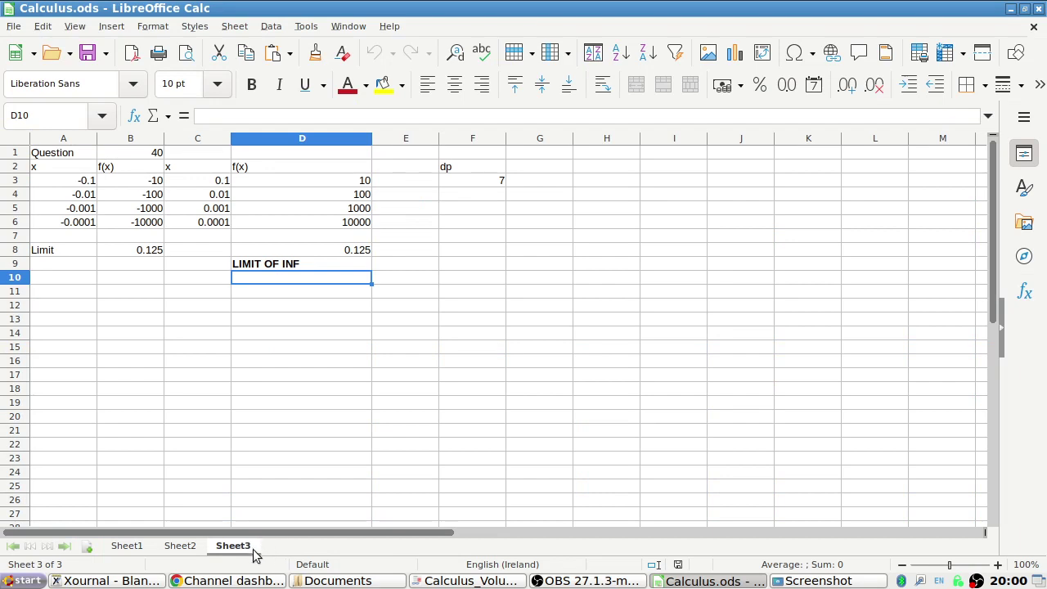
- Add an empty Sheet4 to Calculus.ods, glancing at the Xournal problems before returning
{"action": "left_click", "coordinate": [88, 546]}
{"action": "key", "text": "alt+Tab"}
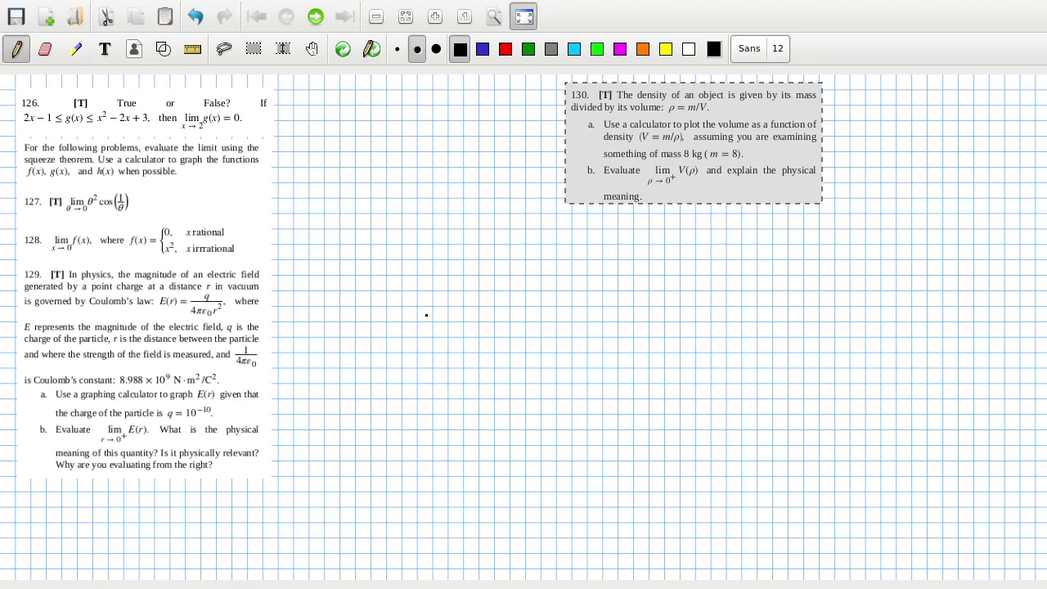
{"action": "key", "text": "alt+Tab"}
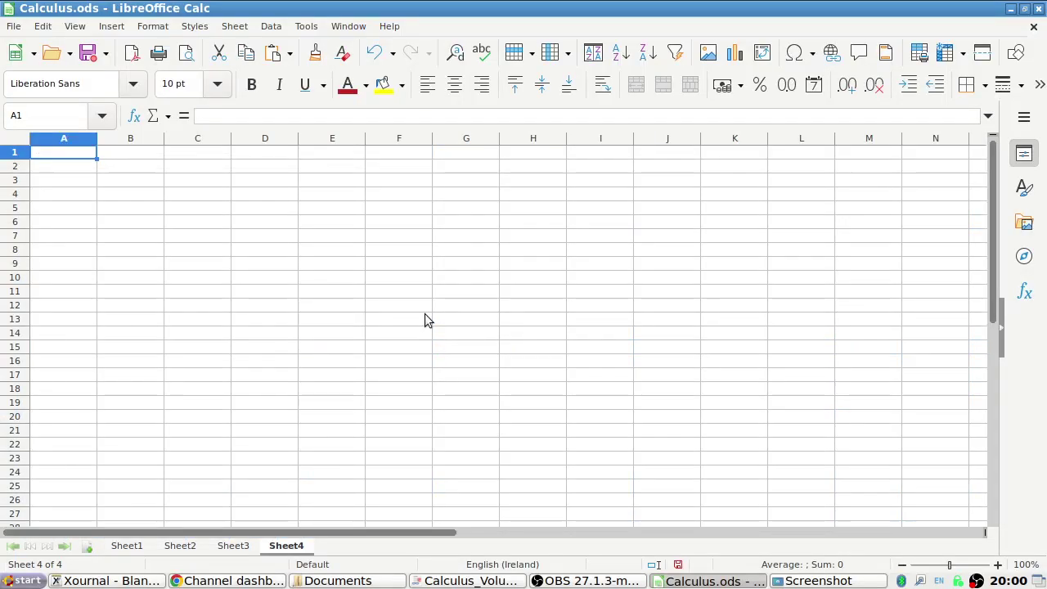
- Enter the headers 2x-1, x^2-2x+3 and x in cells A1 to C1
{"action": "type", "text": "2x-1"}
{"action": "key", "text": "Return"}
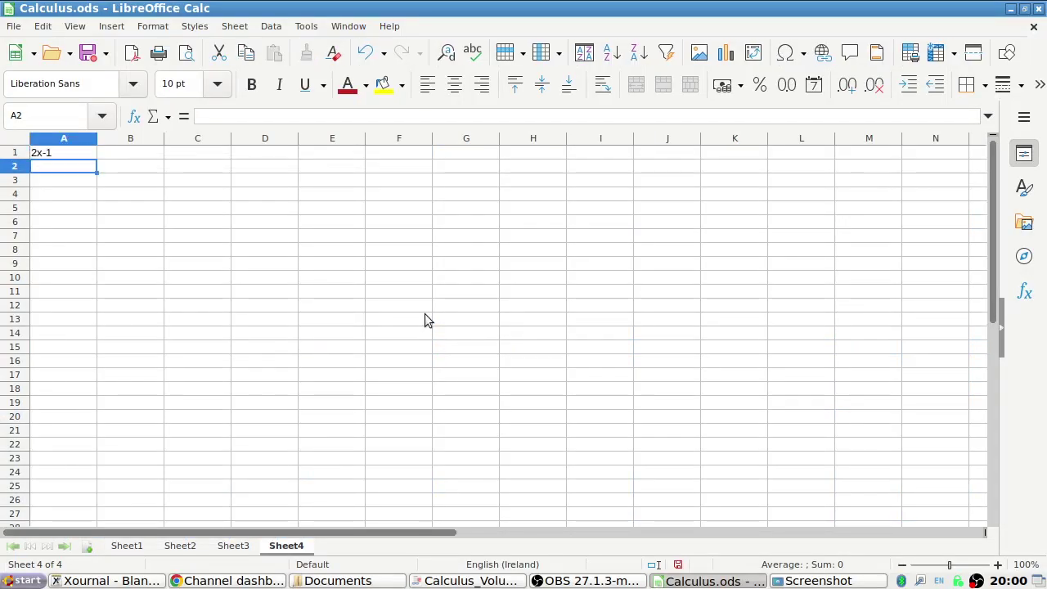
{"action": "key", "text": "Right"}
{"action": "key", "text": "Up"}
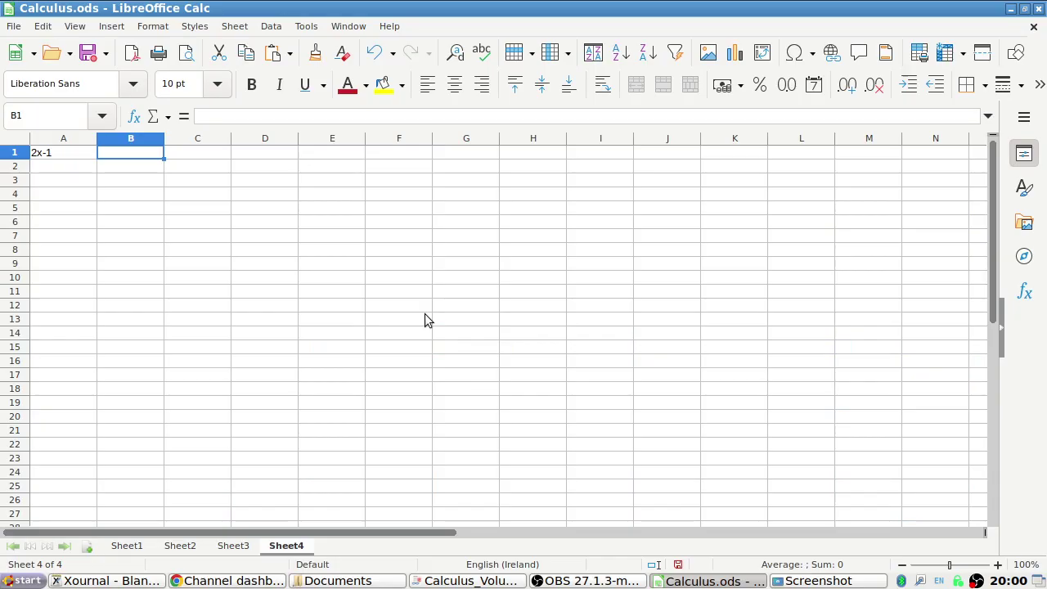
{"action": "key", "text": "alt+Tab"}
{"action": "key", "text": "alt+Tab"}
{"action": "type", "text": "x^2"}
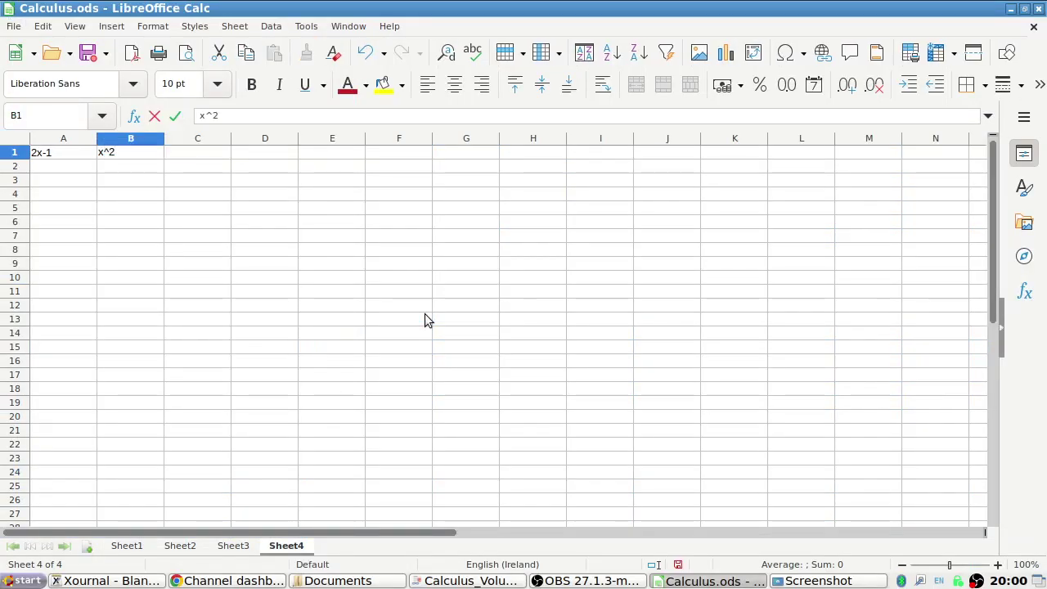
{"action": "key", "text": "alt+Tab"}
{"action": "key", "text": "alt+Tab"}
{"action": "type", "text": "-2x"}
{"action": "key", "text": "BackSpace"}
{"action": "type", "text": "x+3"}
{"action": "key", "text": "Return"}
{"action": "key", "text": "Up"}
{"action": "key", "text": "alt+Tab"}
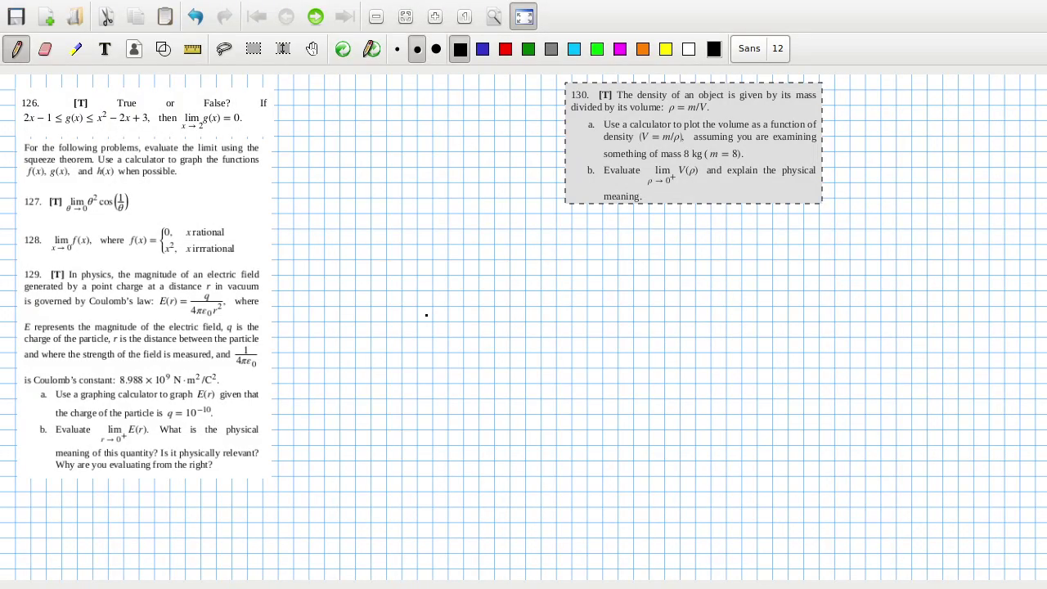
{"action": "key", "text": "alt+Tab"}
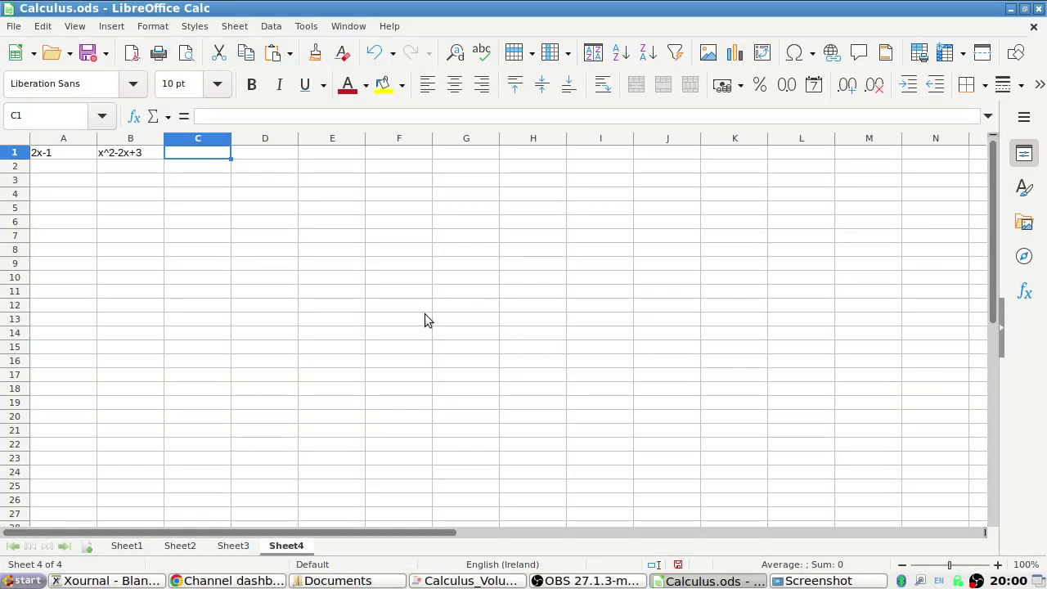
{"action": "type", "text": "x"}
{"action": "key", "text": "Return"}
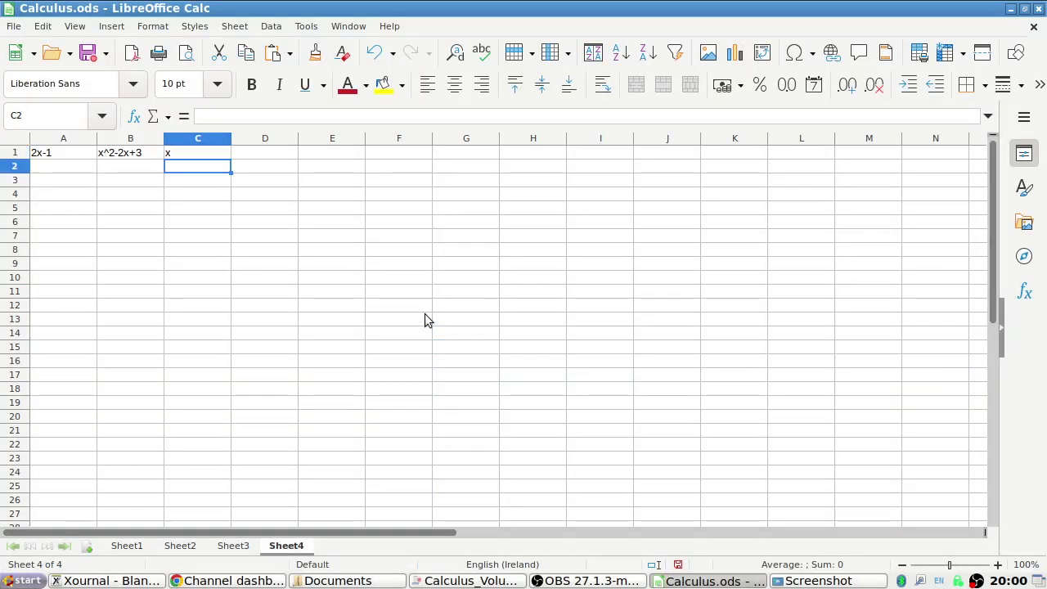
- Enter the x values 2.1, 2.01 and 2.001 in C2:C4
{"action": "type", "text": "2"}
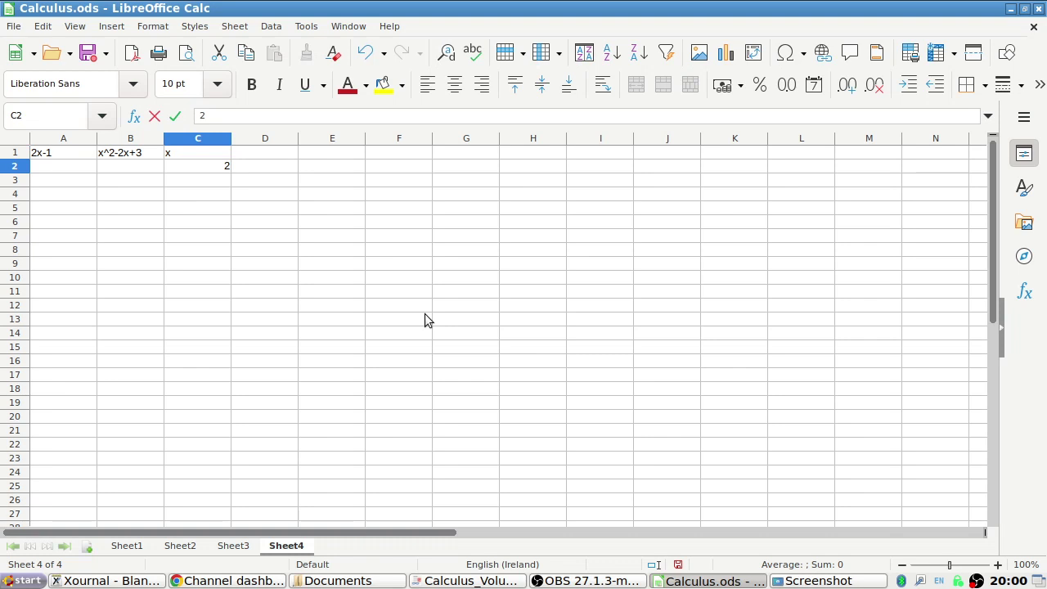
{"action": "key", "text": "Up"}
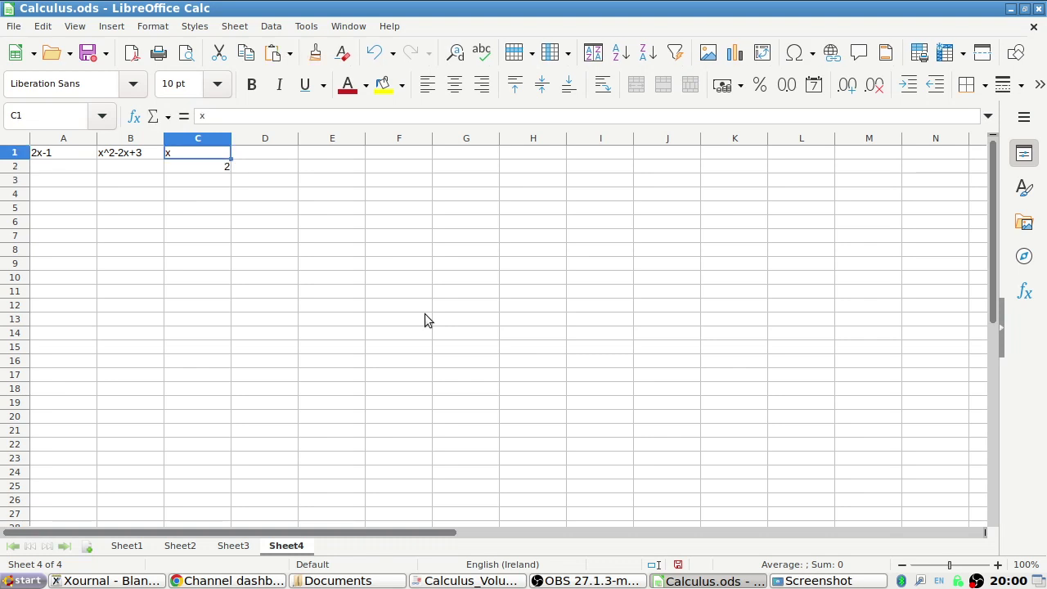
{"action": "key", "text": "F2"}
{"action": "type", "text": "."}
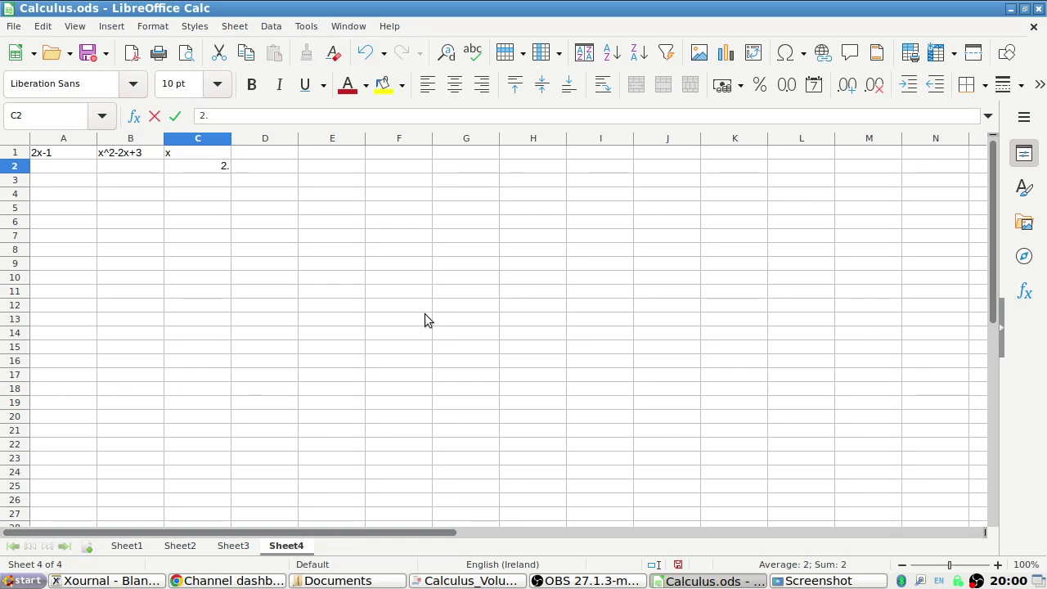
{"action": "type", "text": "0"}
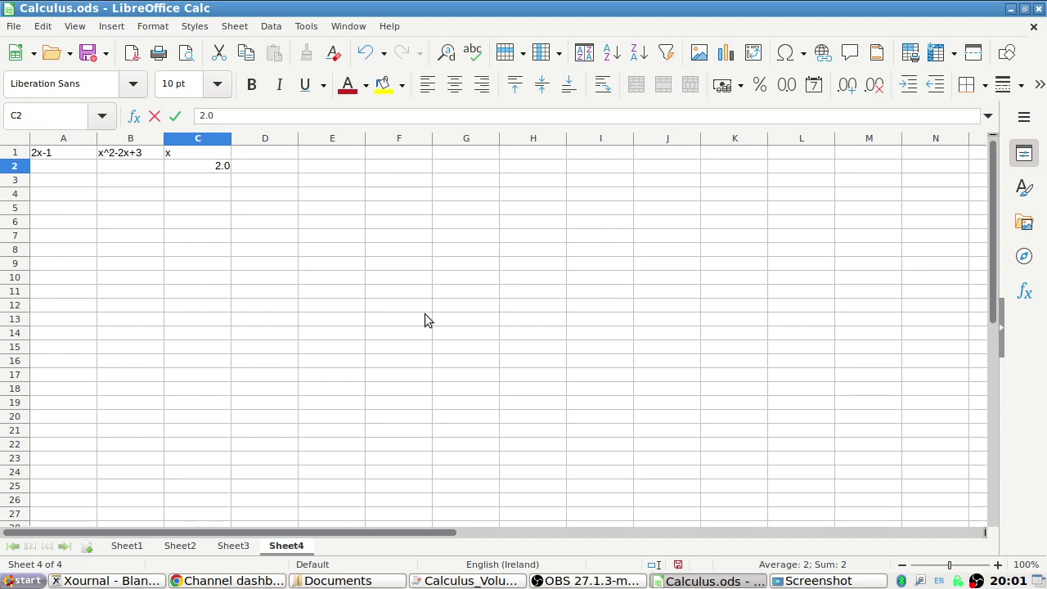
{"action": "key", "text": "BackSpace"}
{"action": "type", "text": "1"}
{"action": "key", "text": "Return"}
{"action": "type", "text": "2.01"}
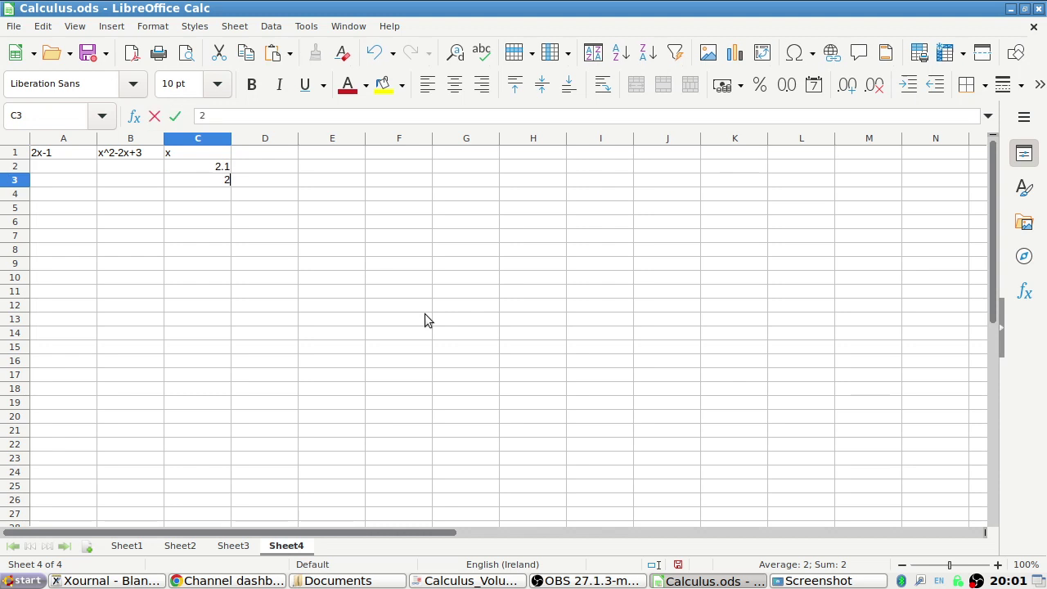
{"action": "key", "text": "Return"}
{"action": "type", "text": "2.001"}
{"action": "key", "text": "Return"}
{"action": "key", "text": "Up"}
{"action": "key", "text": "Up"}
{"action": "key", "text": "Up"}
{"action": "key", "text": "Left"}
{"action": "key", "text": "Left"}
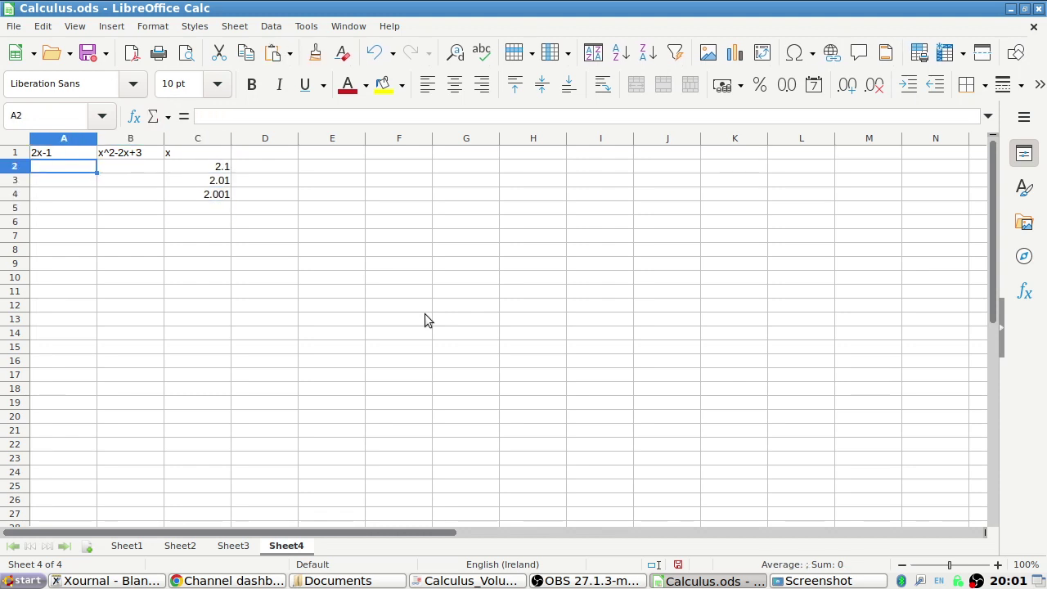
- Enter the formulas =2*C2-1 in A2 and =C2^2-2*C2+3 in B2
{"action": "type", "text": "=2*"}
{"action": "left_click", "coordinate": [217, 171]}
{"action": "type", "text": "-1"}
{"action": "key", "text": "Return"}
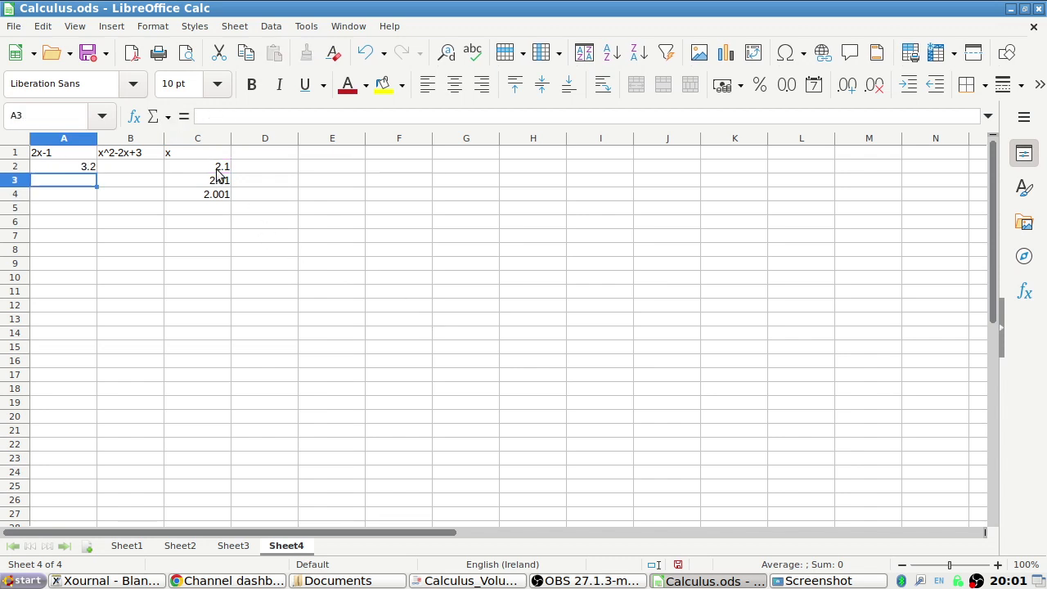
{"action": "key", "text": "Up"}
{"action": "key", "text": "Right"}
{"action": "type", "text": "="}
{"action": "left_click", "coordinate": [219, 174]}
{"action": "type", "text": "^2-2*"}
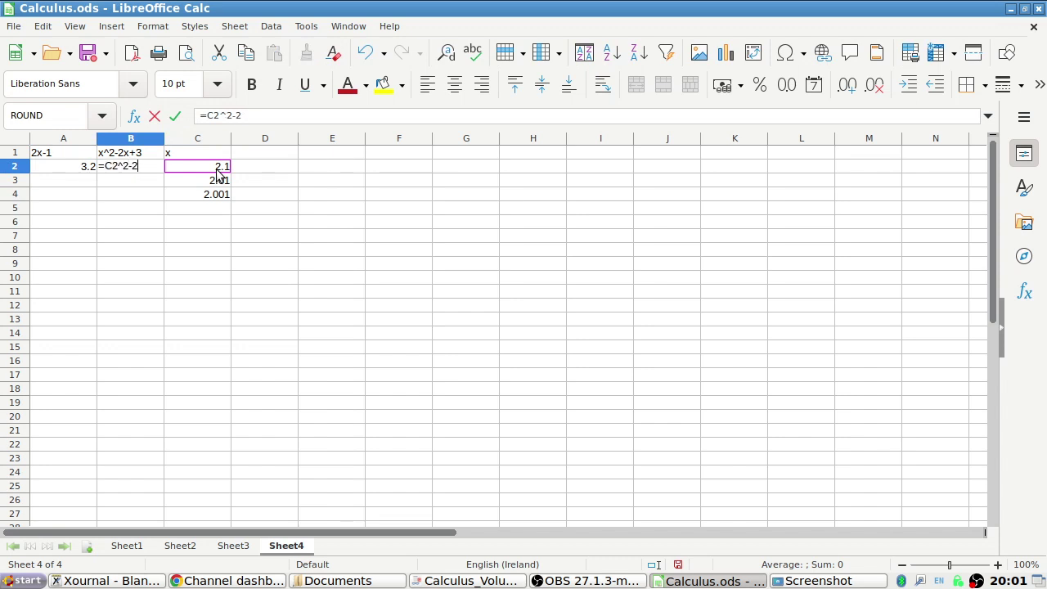
{"action": "left_click", "coordinate": [219, 173]}
{"action": "type", "text": "+3"}
{"action": "key", "text": "Return"}
- Fill both row-2 formulas down to rows 3 and 4 beside 2.01 and 2.001
{"action": "left_click_drag", "start_coordinate": [64, 169], "coordinate": [162, 203]}
{"action": "left_click", "coordinate": [128, 222]}
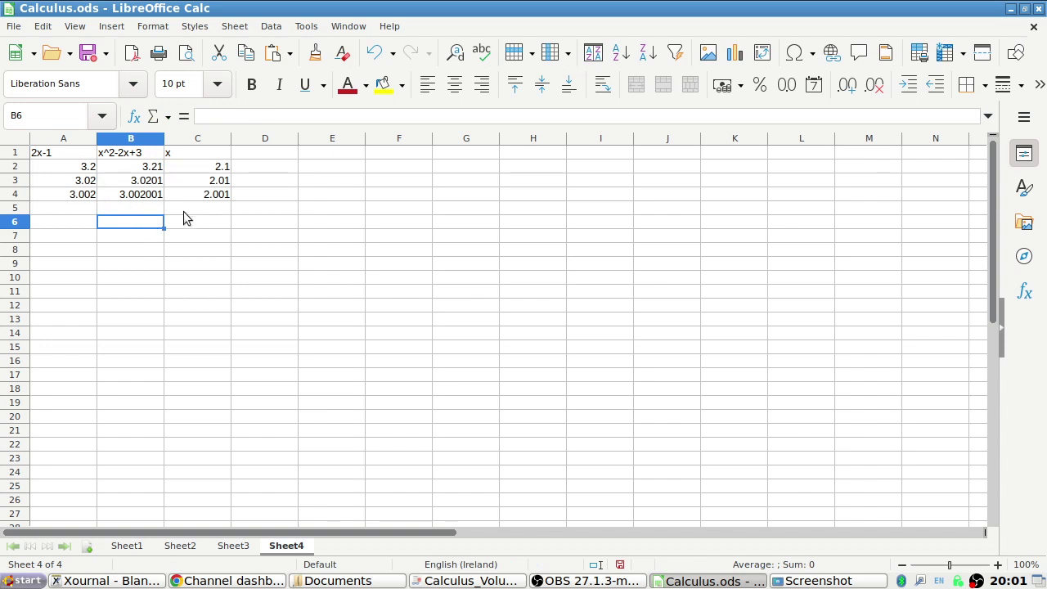
{"action": "key", "text": "alt+Tab"}
{"action": "key", "text": "alt+Tab"}
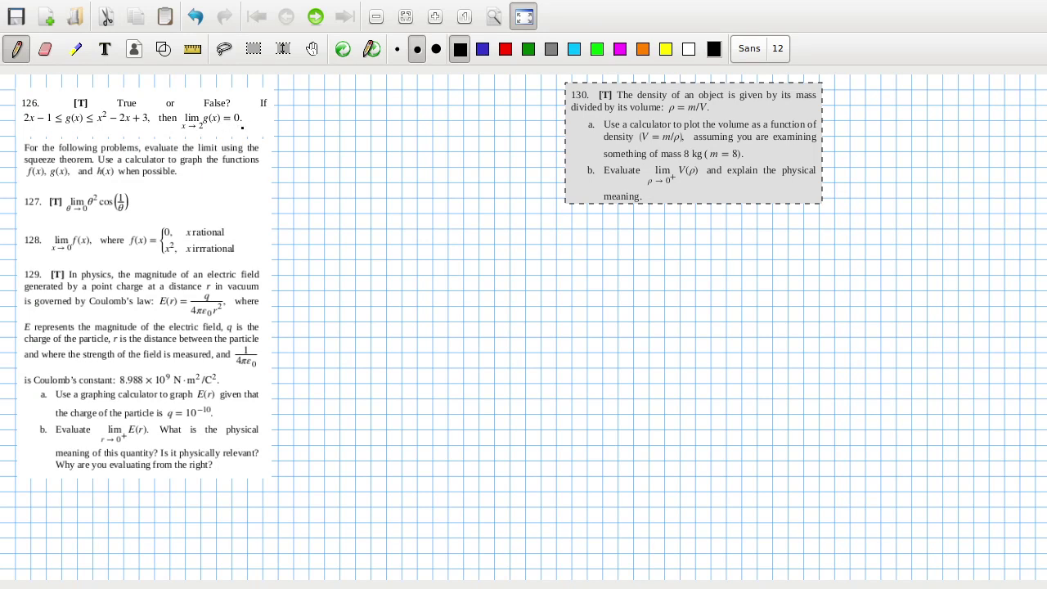
- Handwrite 'False it's 3' in pen to the right of problem 126's limit statement
{"action": "mouse_move", "coordinate": [246, 124]}
{"action": "left_mouse_down"}
{"action": "mouse_move", "coordinate": [260, 106]}
{"action": "mouse_move", "coordinate": [255, 116]}
{"action": "mouse_move", "coordinate": [288, 123]}
{"action": "left_mouse_up"}
{"action": "left_click", "coordinate": [271, 125]}
{"action": "mouse_move", "coordinate": [296, 113]}
{"action": "left_mouse_down"}
{"action": "mouse_move", "coordinate": [291, 122]}
{"action": "mouse_move", "coordinate": [330, 120]}
{"action": "left_mouse_up"}
{"action": "left_click", "coordinate": [321, 115]}
{"action": "left_click_drag", "start_coordinate": [327, 109], "coordinate": [336, 109]}
{"action": "left_click_drag", "start_coordinate": [344, 101], "coordinate": [344, 113]}
{"action": "key", "text": "alt+Tab"}
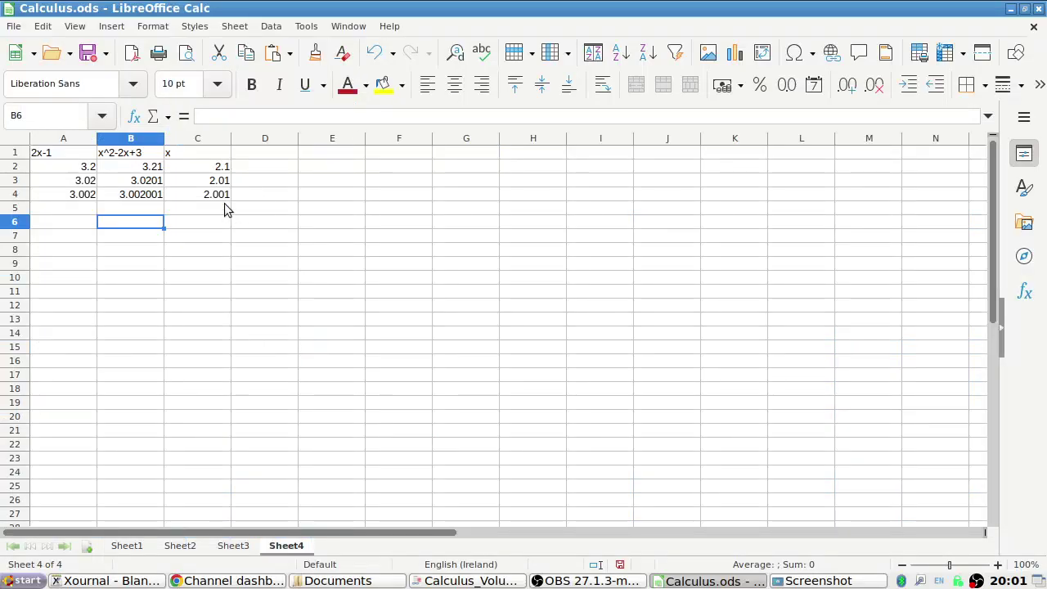
{"action": "key", "text": "alt+Tab"}
{"action": "left_click_drag", "start_coordinate": [372, 101], "coordinate": [372, 116]}
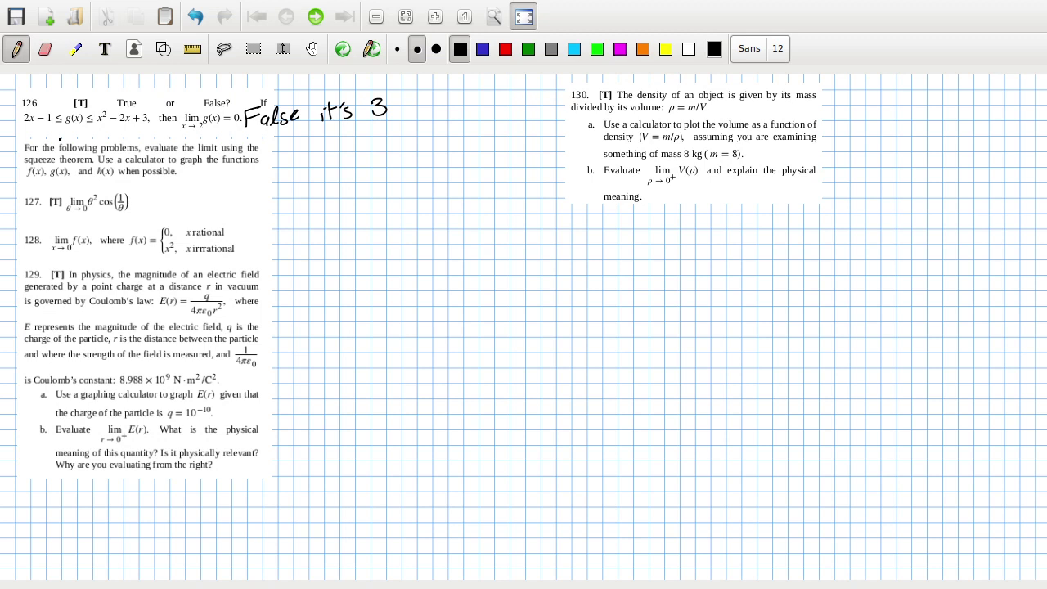
- Handwrite f under 2x-1 and h under x²-2x+3 in problem 126's inequality
{"action": "left_click_drag", "start_coordinate": [37, 125], "coordinate": [32, 137]}
{"action": "mouse_move", "coordinate": [110, 119]}
{"action": "left_mouse_down"}
{"action": "mouse_move", "coordinate": [119, 134]}
{"action": "mouse_move", "coordinate": [71, 139]}
{"action": "left_mouse_up"}
{"action": "key", "text": "alt+Tab"}
{"action": "key", "text": "alt+Tab"}
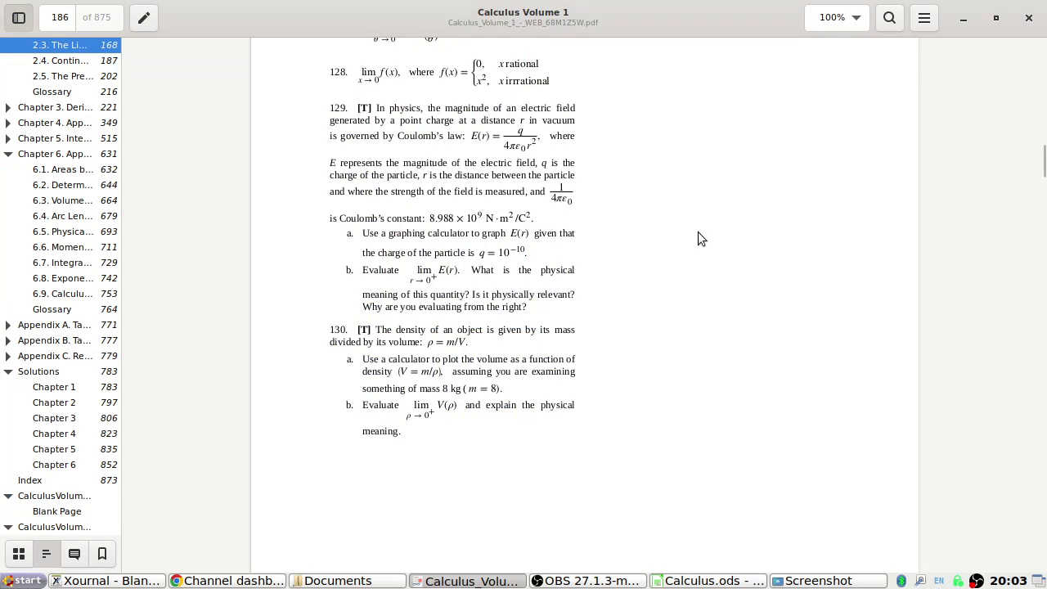
{"action": "scroll", "coordinate": [703, 233], "scroll_direction": "up", "scroll_amount": 10}
{"action": "scroll", "coordinate": [707, 231], "scroll_direction": "up", "scroll_amount": 15}
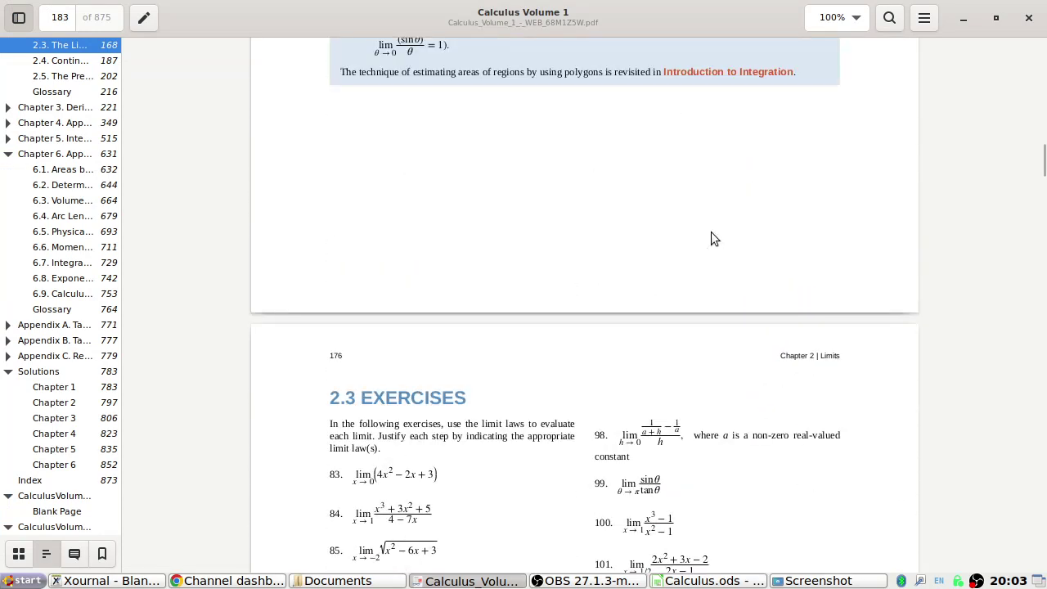
{"action": "scroll", "coordinate": [711, 232], "scroll_direction": "up", "scroll_amount": 15}
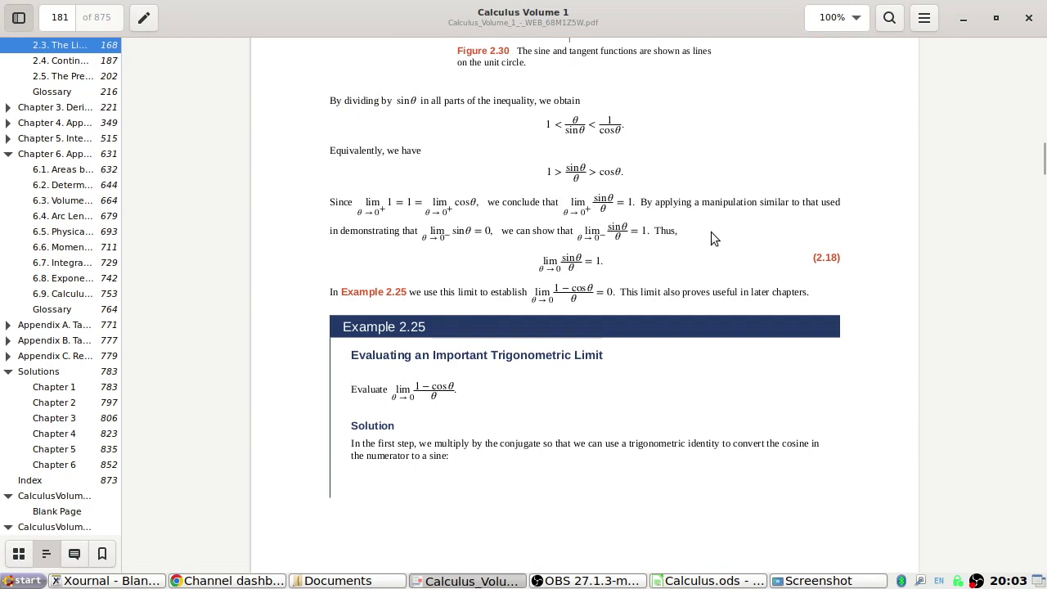
{"action": "scroll", "coordinate": [711, 232], "scroll_direction": "up", "scroll_amount": 10}
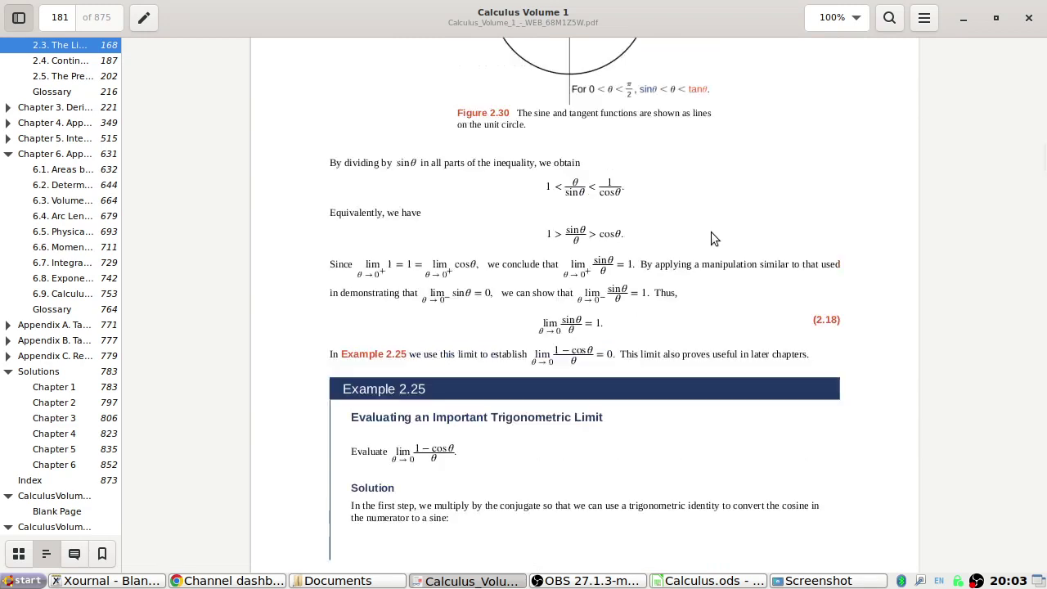
{"action": "scroll", "coordinate": [711, 232], "scroll_direction": "up", "scroll_amount": 12}
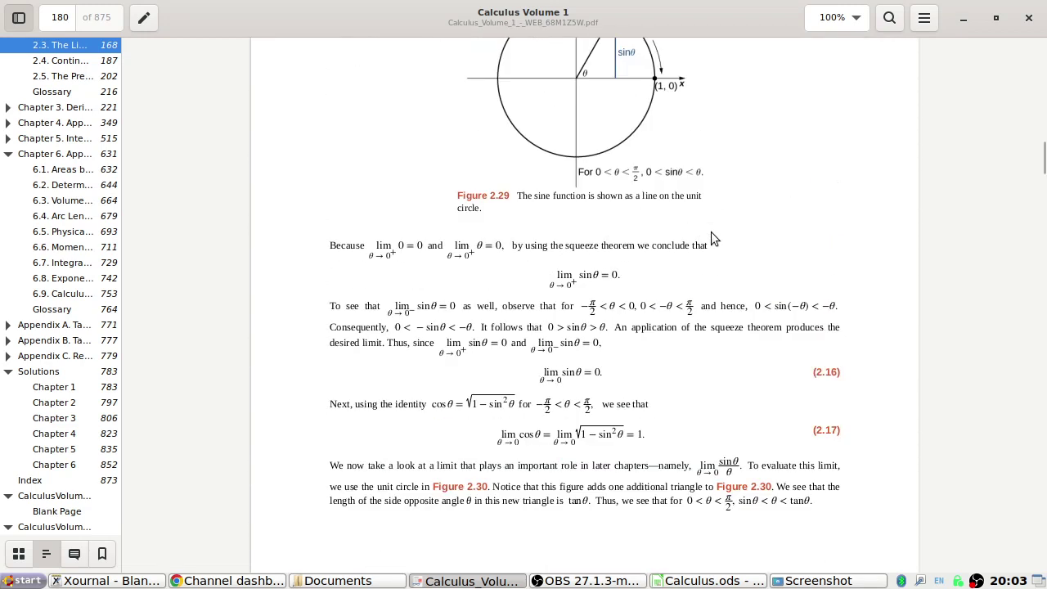
{"action": "scroll", "coordinate": [710, 232], "scroll_direction": "up", "scroll_amount": 6}
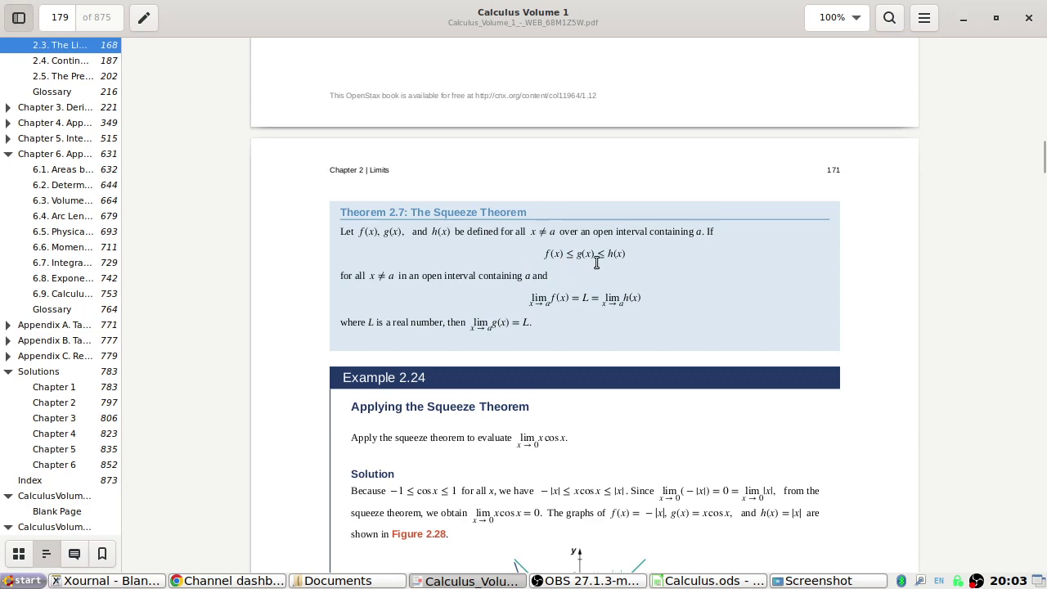
{"action": "scroll", "coordinate": [577, 263], "scroll_direction": "down", "scroll_amount": 15}
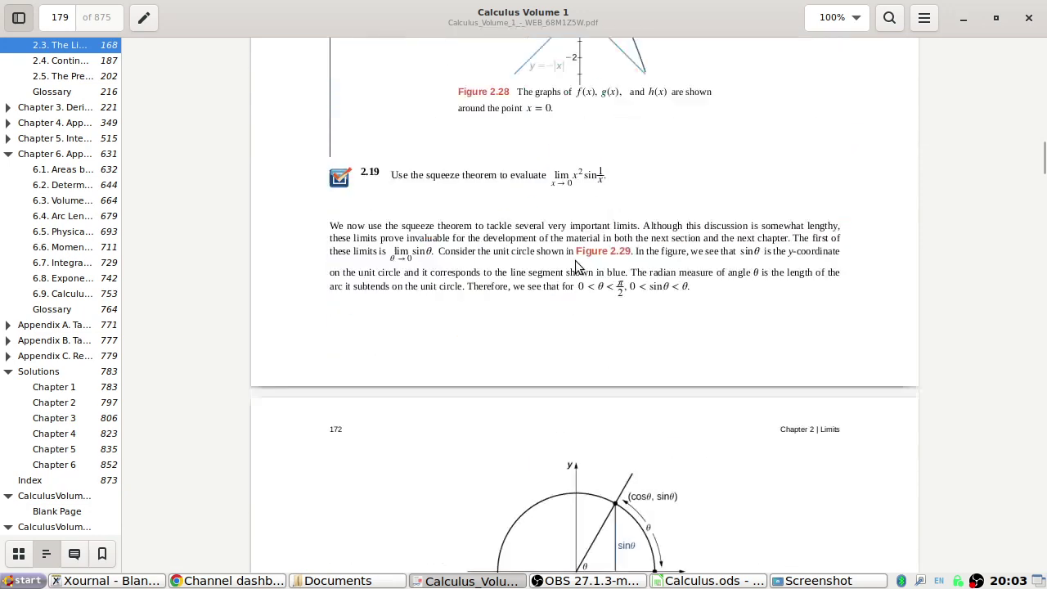
{"action": "scroll", "coordinate": [576, 261], "scroll_direction": "down", "scroll_amount": 15}
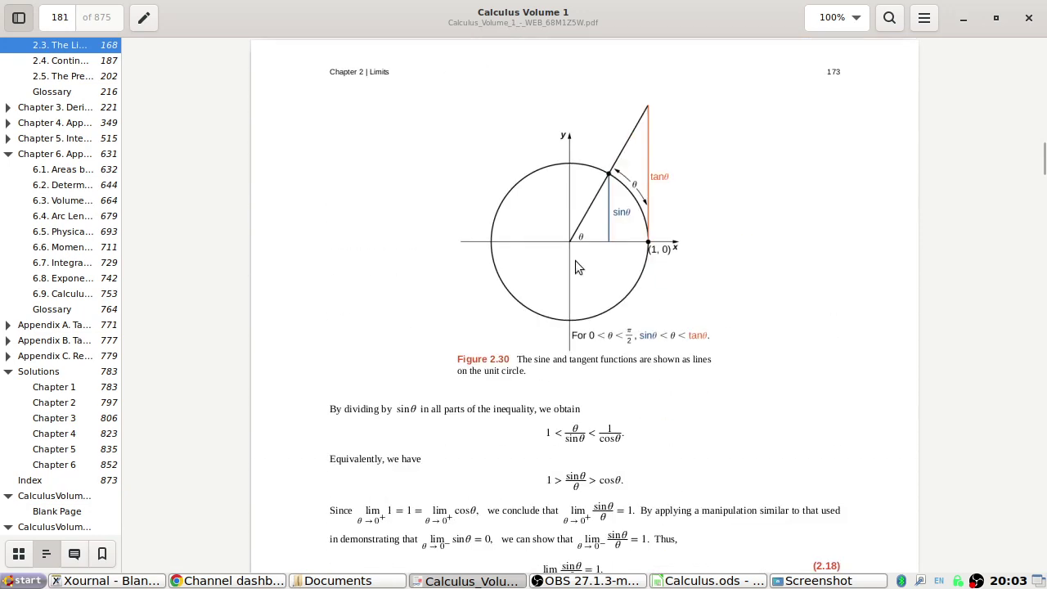
{"action": "scroll", "coordinate": [575, 260], "scroll_direction": "down", "scroll_amount": 15}
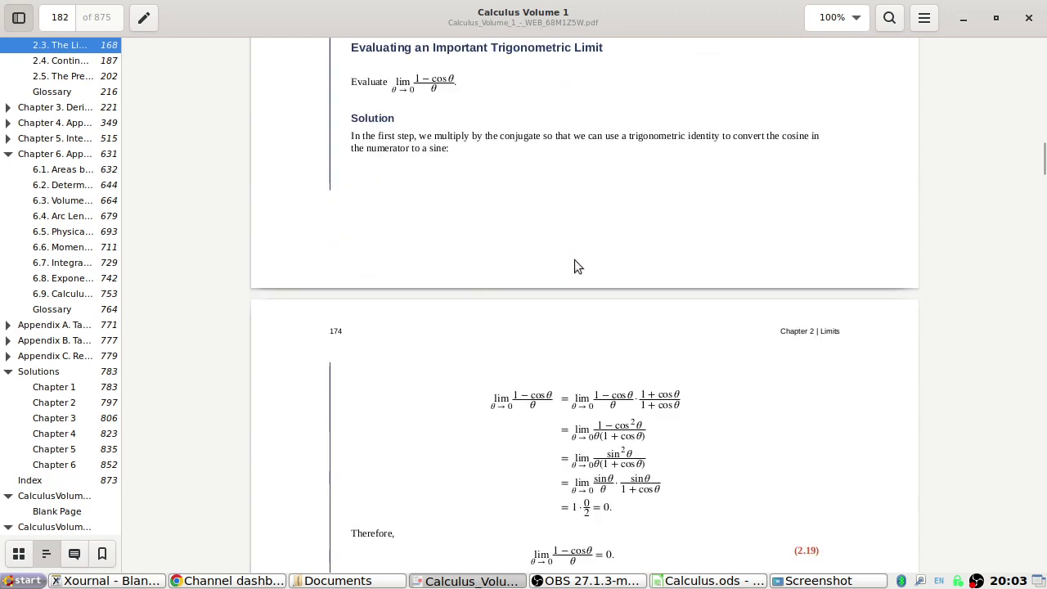
{"action": "scroll", "coordinate": [576, 261], "scroll_direction": "down", "scroll_amount": 15}
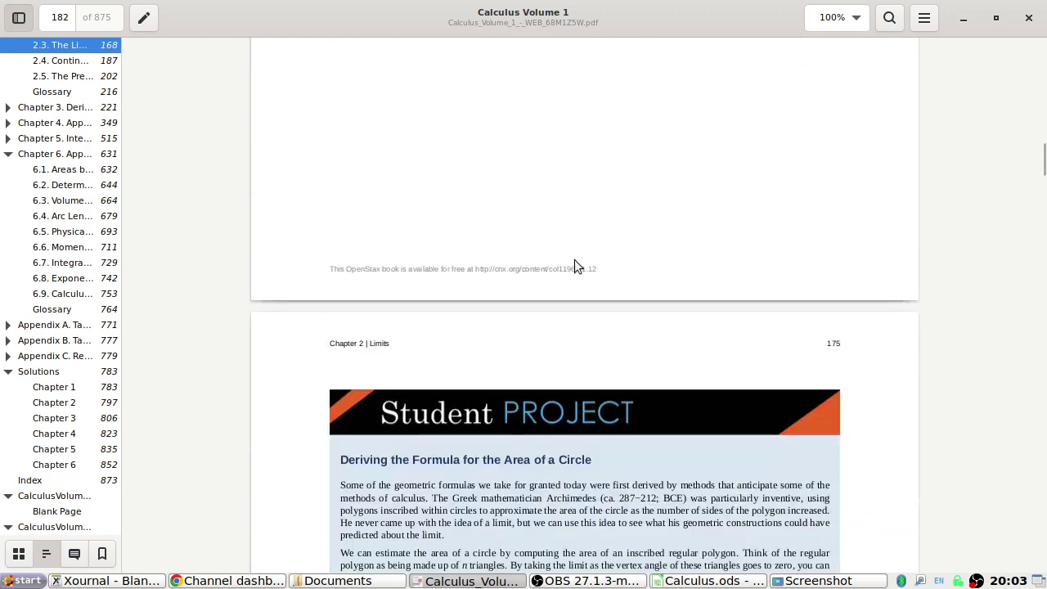
{"action": "scroll", "coordinate": [575, 261], "scroll_direction": "down", "scroll_amount": 20}
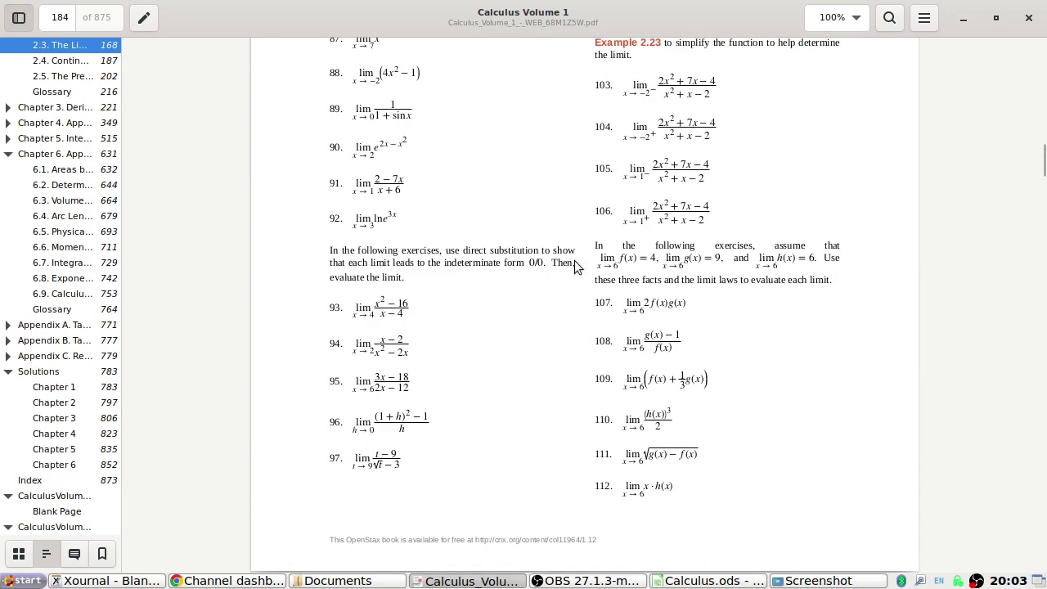
{"action": "scroll", "coordinate": [574, 260], "scroll_direction": "down", "scroll_amount": 10}
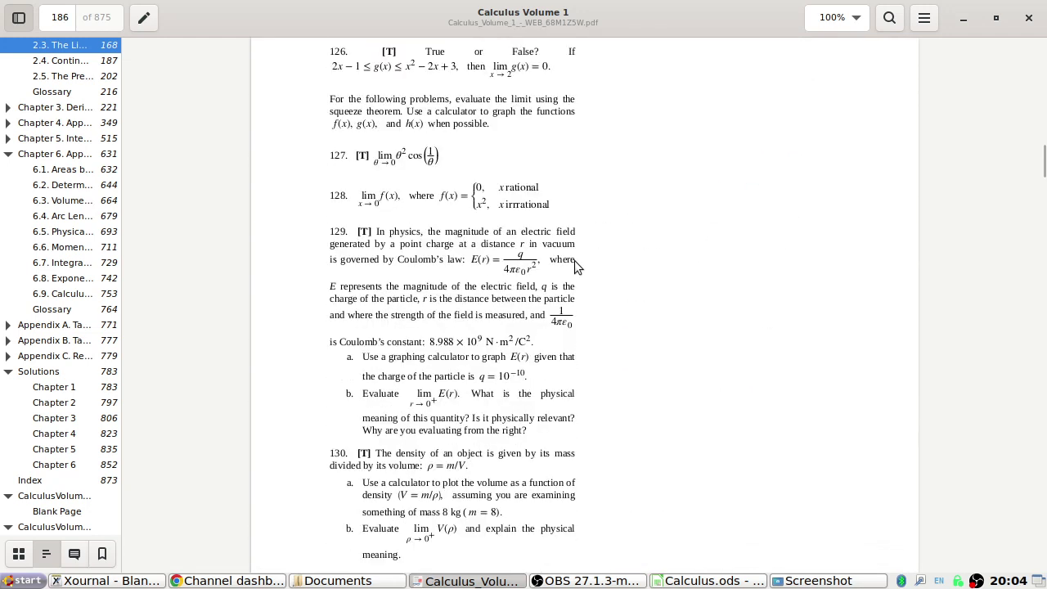
{"action": "scroll", "coordinate": [574, 260], "scroll_direction": "up", "scroll_amount": 3}
{"action": "key", "text": "alt+Tab"}
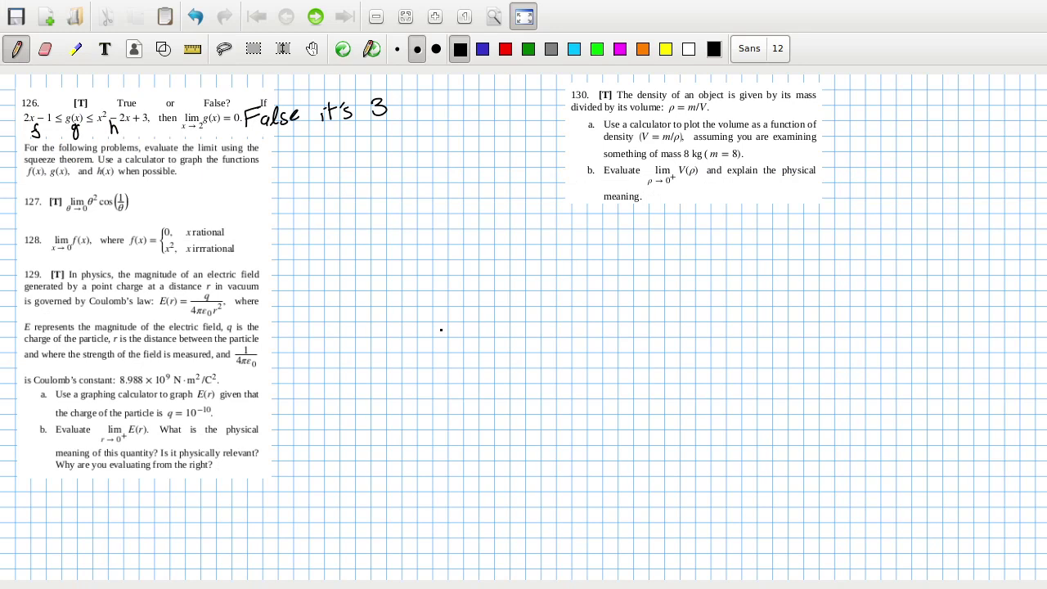
- Switch windows to bring the Calculus Volume 1 PDF forward and scroll to problems 127–130
{"action": "key", "text": "alt+Tab"}
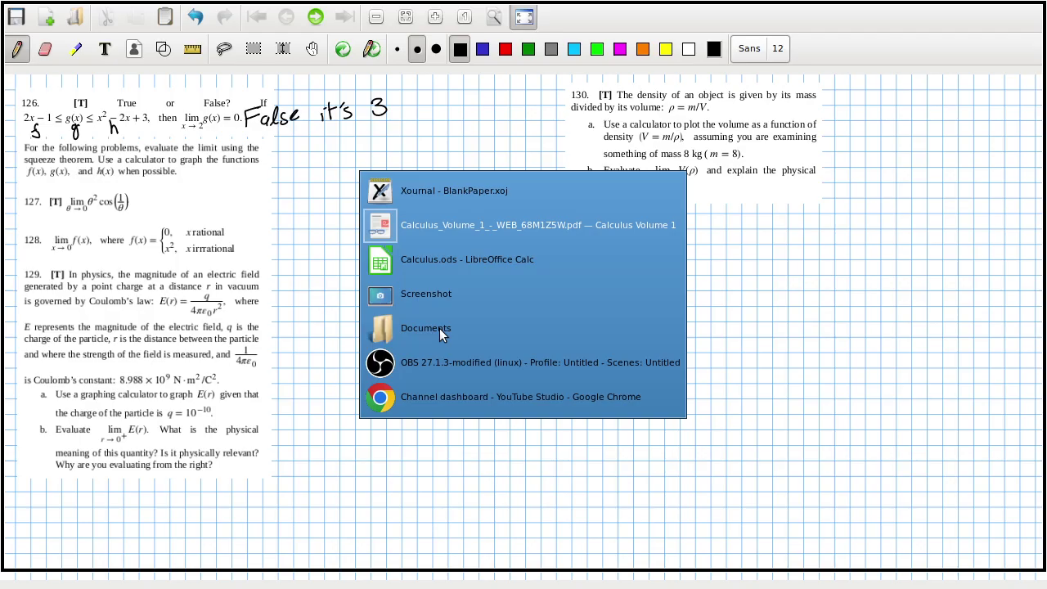
{"action": "key", "text": "alt+Tab"}
{"action": "key", "text": "alt+Tab"}
{"action": "key", "text": "alt+Tab"}
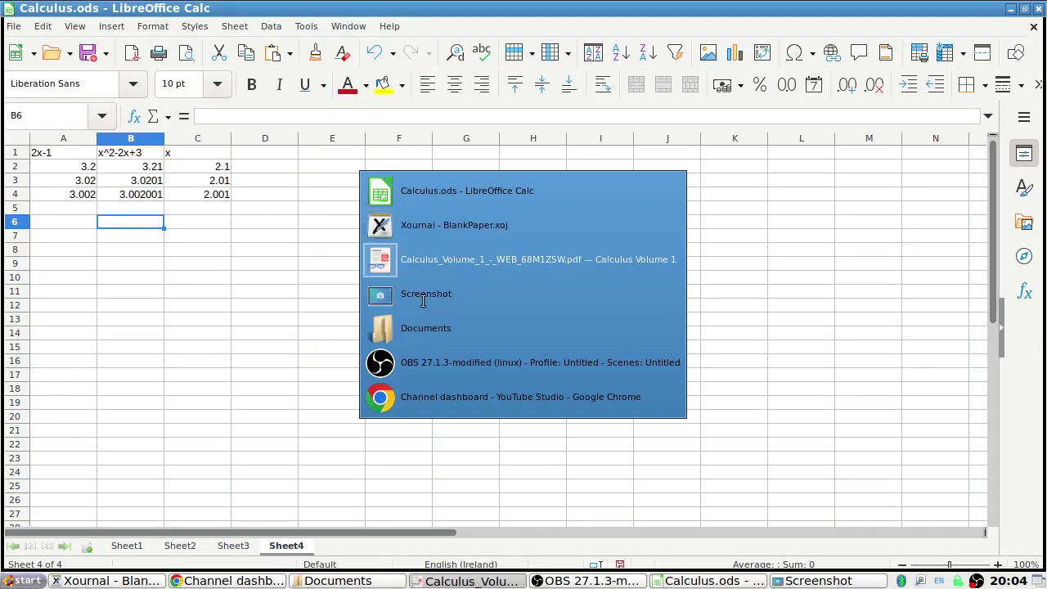
{"action": "scroll", "coordinate": [430, 282], "scroll_direction": "down", "scroll_amount": 2}
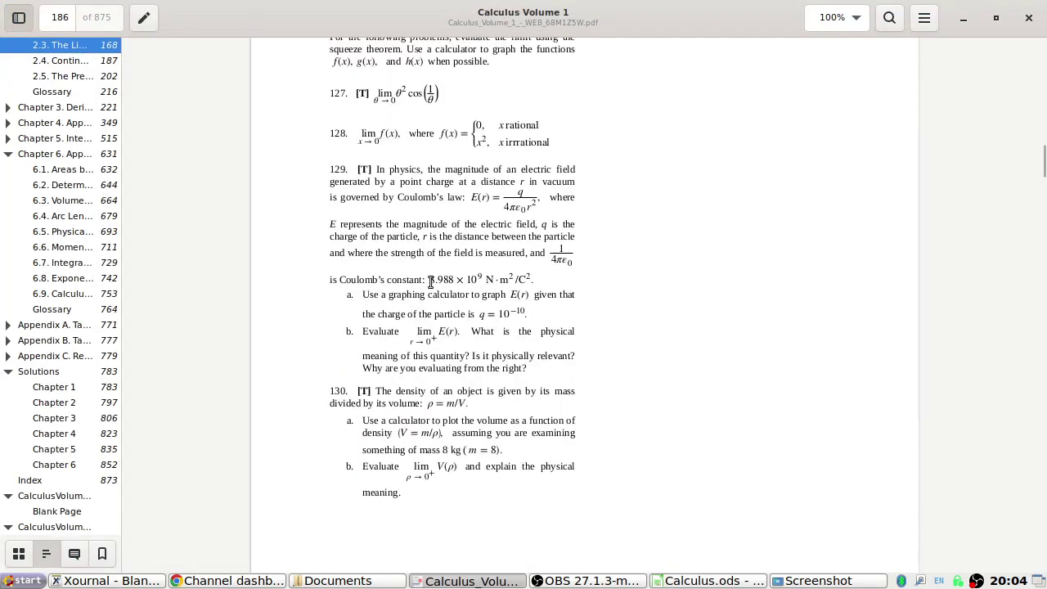
- Capture a selected area around problems 127–130 with Screenshot, copy it to the clipboard, and return to Xournal
{"action": "key", "text": "alt+Tab"}
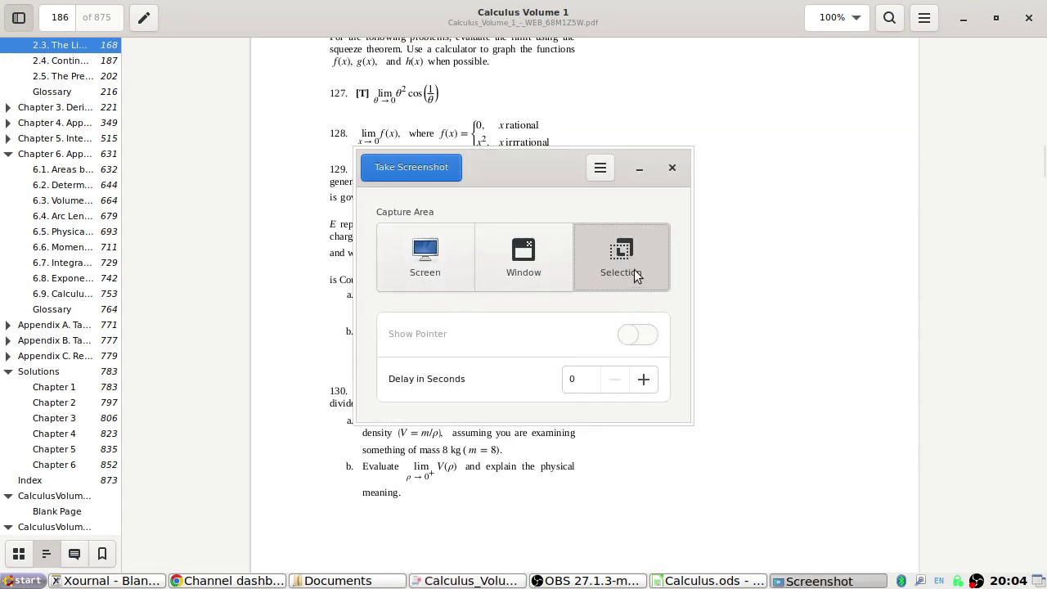
{"action": "left_click", "coordinate": [448, 179]}
{"action": "left_click", "coordinate": [317, 79]}
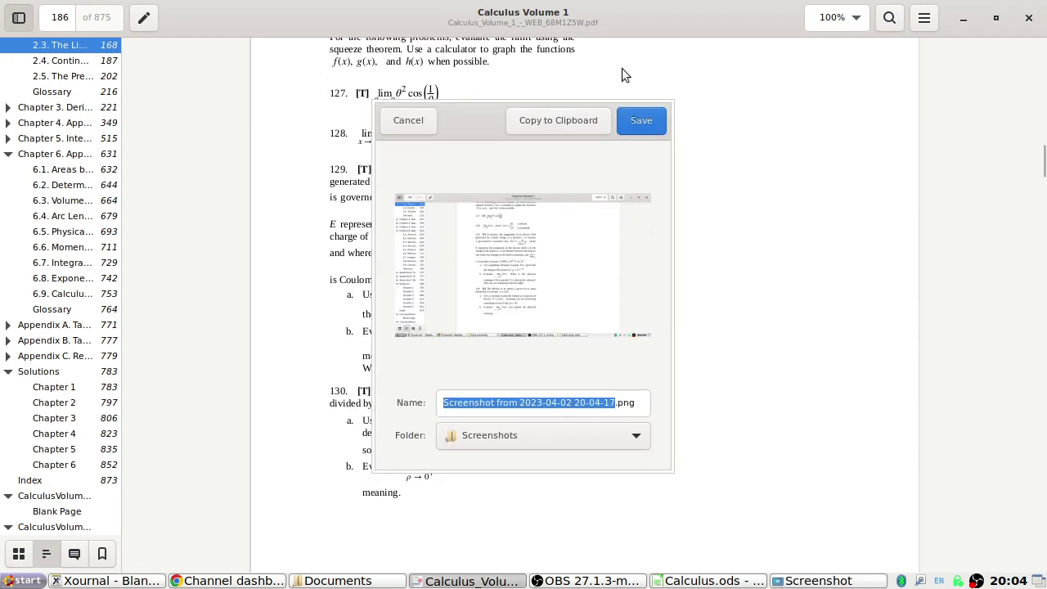
{"action": "left_click", "coordinate": [429, 125]}
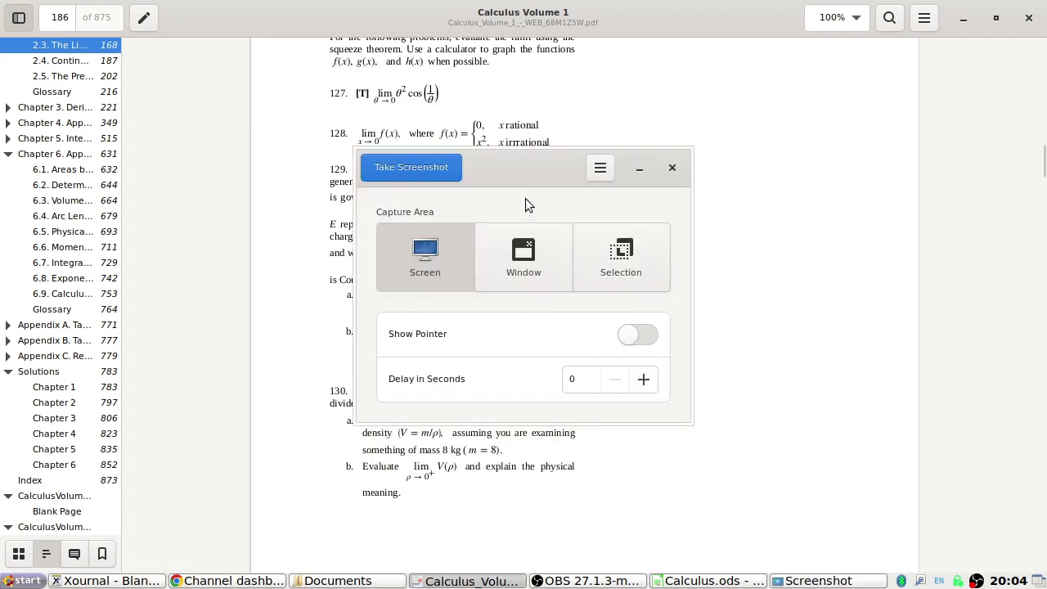
{"action": "left_click", "coordinate": [590, 248]}
{"action": "left_click", "coordinate": [411, 168]}
{"action": "left_click_drag", "start_coordinate": [317, 79], "coordinate": [588, 506]}
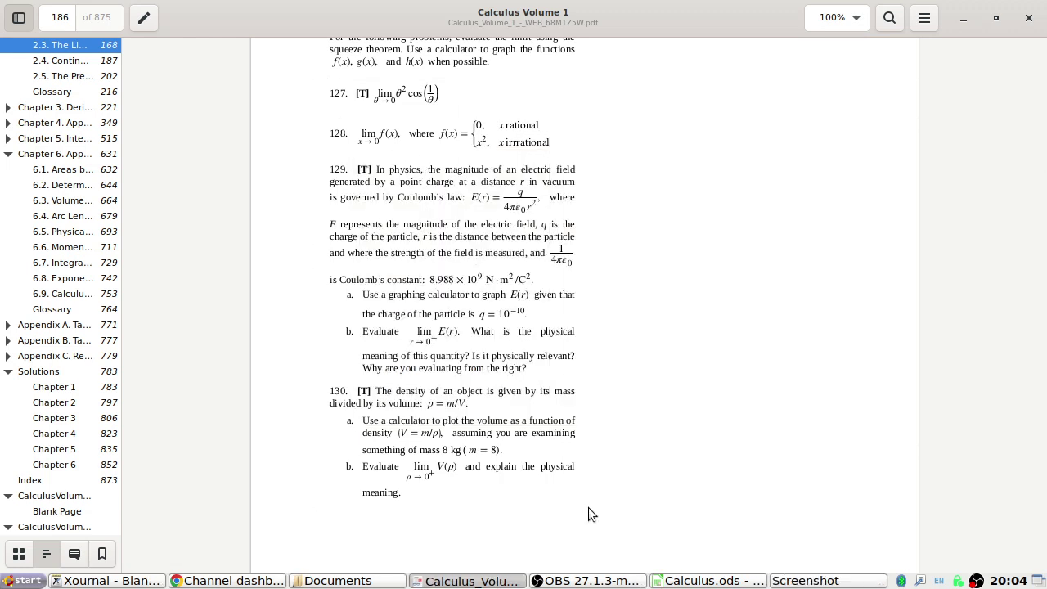
{"action": "left_click", "coordinate": [389, 117]}
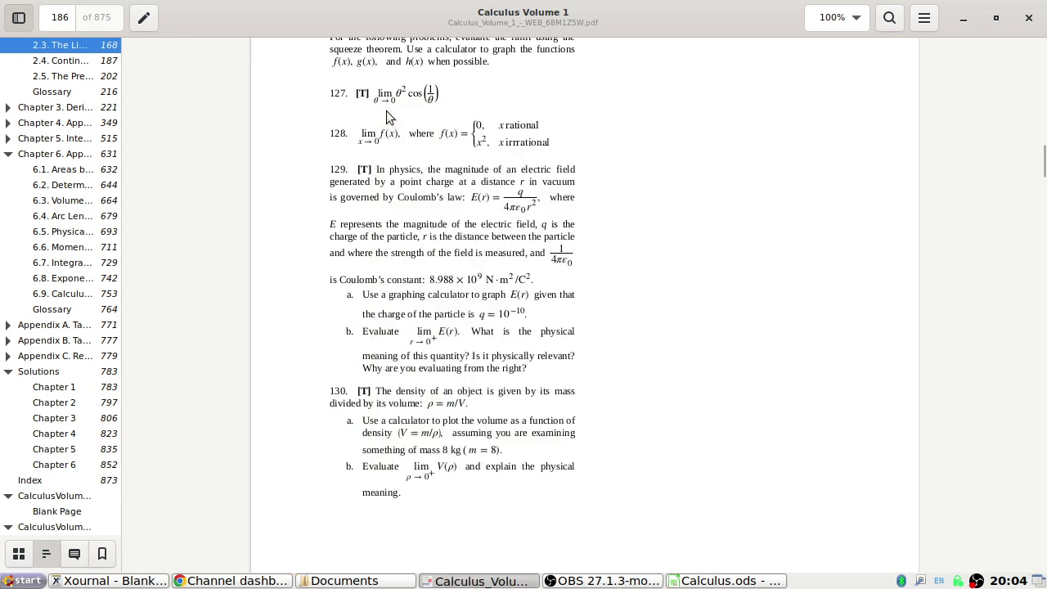
{"action": "left_click", "coordinate": [129, 580]}
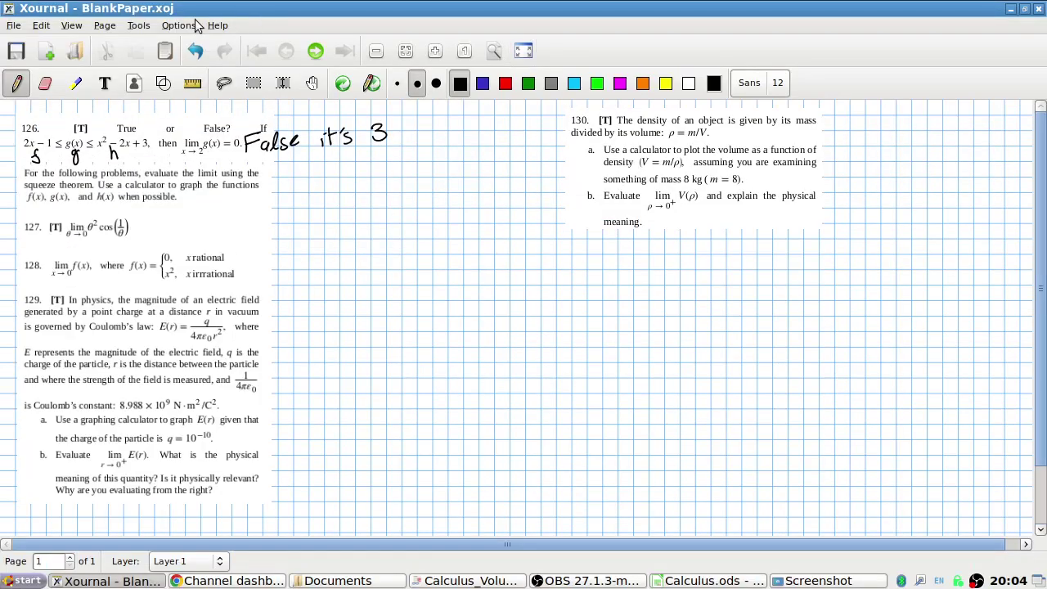
- Delete the old annotation layer, paste the problems 127–130 screenshot at top left, and go full screen
{"action": "left_click", "coordinate": [110, 25]}
{"action": "left_click", "coordinate": [140, 139]}
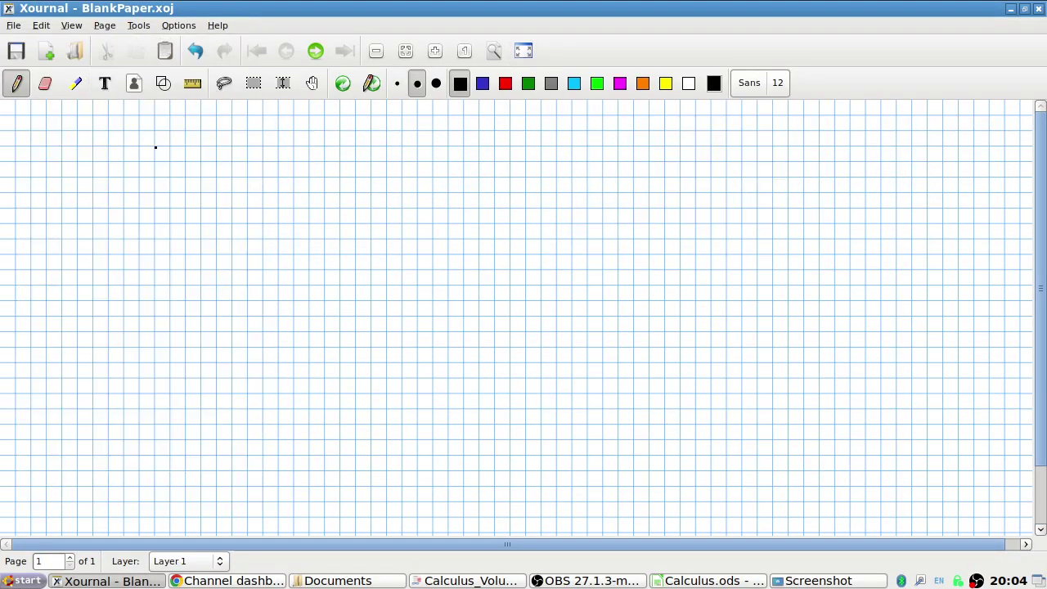
{"action": "key", "text": "ctrl+v"}
{"action": "left_click_drag", "start_coordinate": [241, 225], "coordinate": [75, 168]}
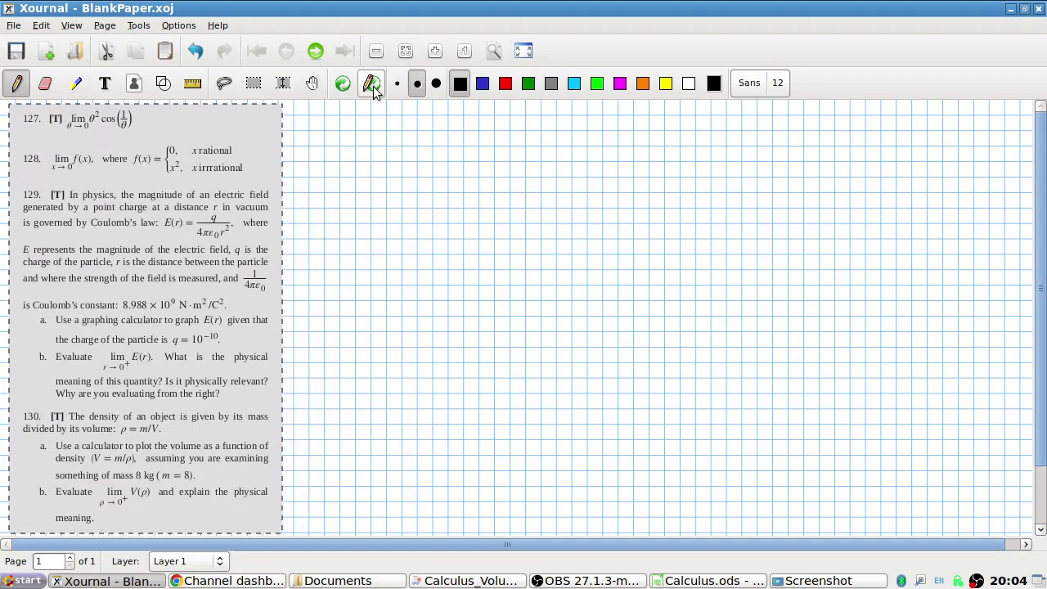
{"action": "left_click", "coordinate": [524, 51]}
{"action": "left_click", "coordinate": [333, 171]}
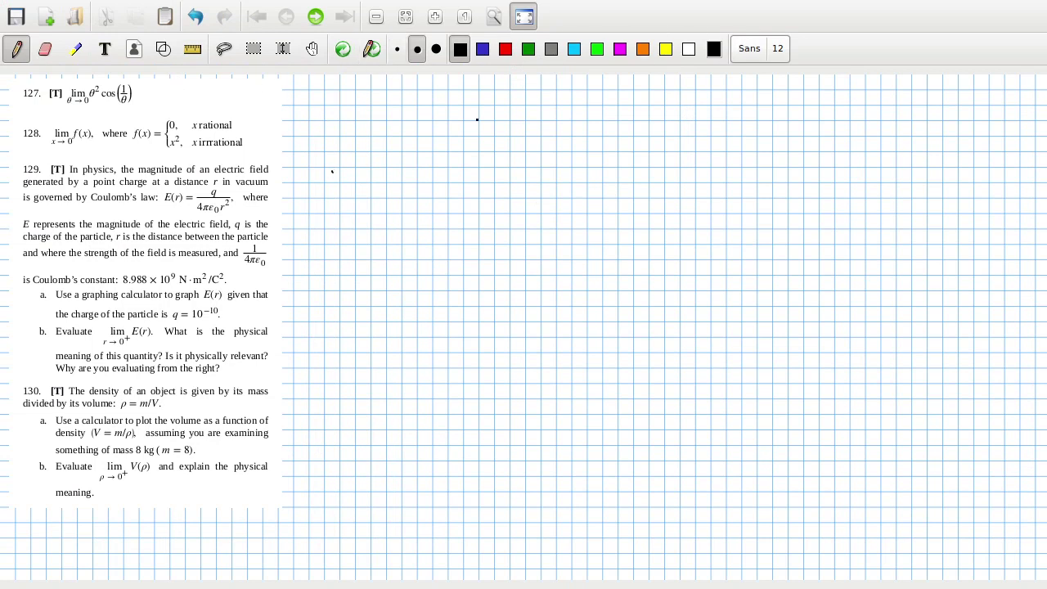
- Handwrite f(θ) = −θ² and h(θ) = θ² beside problem 127
{"action": "mouse_move", "coordinate": [175, 83]}
{"action": "left_mouse_down"}
{"action": "mouse_move", "coordinate": [165, 100]}
{"action": "mouse_move", "coordinate": [177, 92]}
{"action": "left_mouse_up"}
{"action": "left_click_drag", "start_coordinate": [193, 81], "coordinate": [190, 98]}
{"action": "left_click_drag", "start_coordinate": [204, 85], "coordinate": [199, 90]}
{"action": "left_click_drag", "start_coordinate": [215, 80], "coordinate": [217, 98]}
{"action": "left_click_drag", "start_coordinate": [231, 83], "coordinate": [242, 87]}
{"action": "left_click_drag", "start_coordinate": [278, 84], "coordinate": [276, 85]}
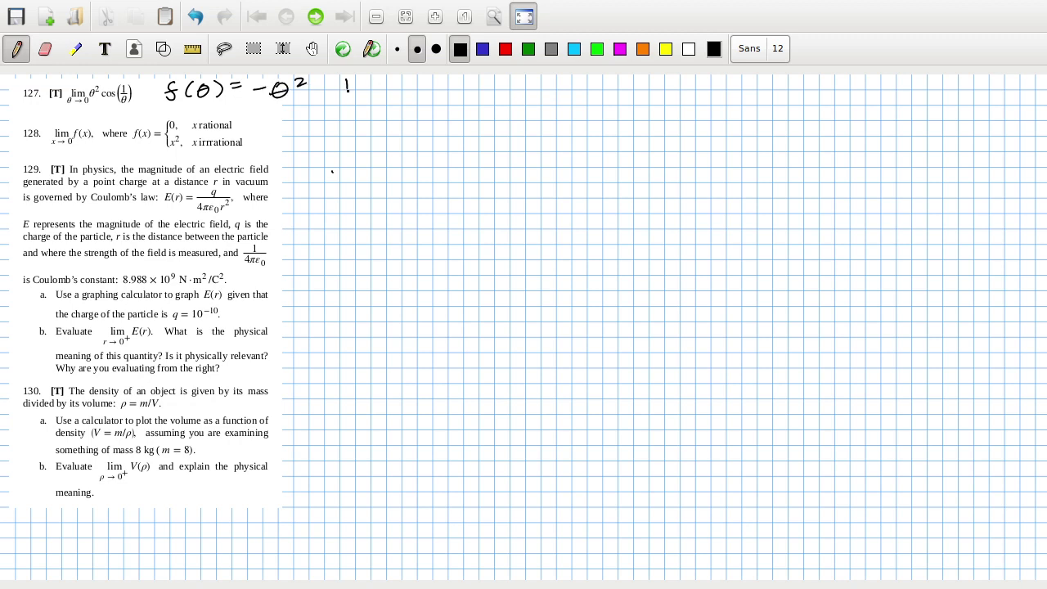
{"action": "left_click_drag", "start_coordinate": [367, 80], "coordinate": [363, 96]}
{"action": "left_click_drag", "start_coordinate": [385, 81], "coordinate": [384, 82]}
{"action": "left_click_drag", "start_coordinate": [451, 94], "coordinate": [455, 78]}
{"action": "left_click_drag", "start_coordinate": [446, 87], "coordinate": [465, 88]}
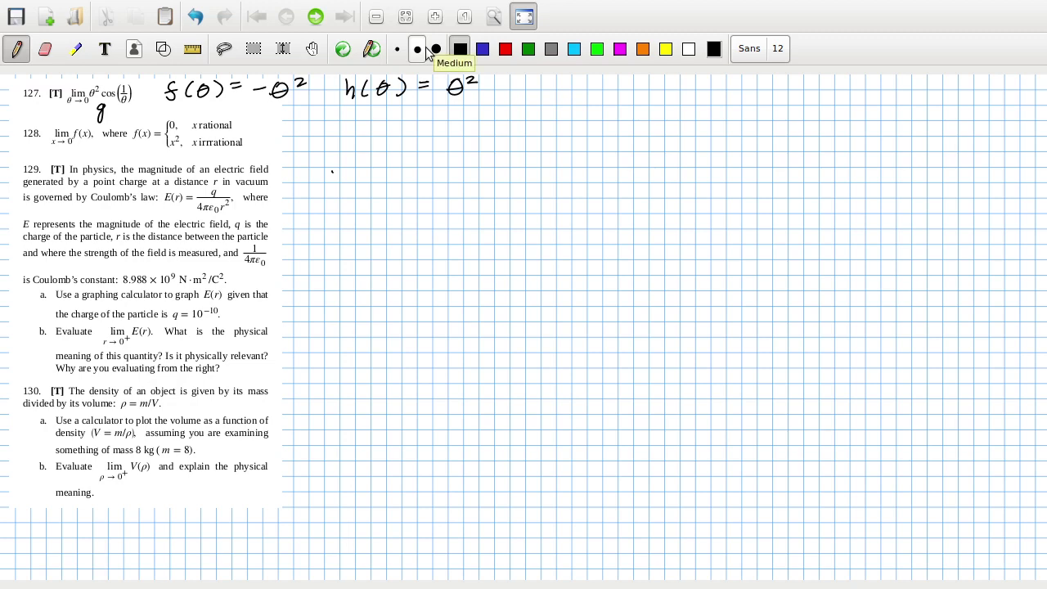
{"action": "key", "text": "alt+Tab"}
{"action": "key", "text": "alt+Tab"}
{"action": "key", "text": "alt+Tab"}
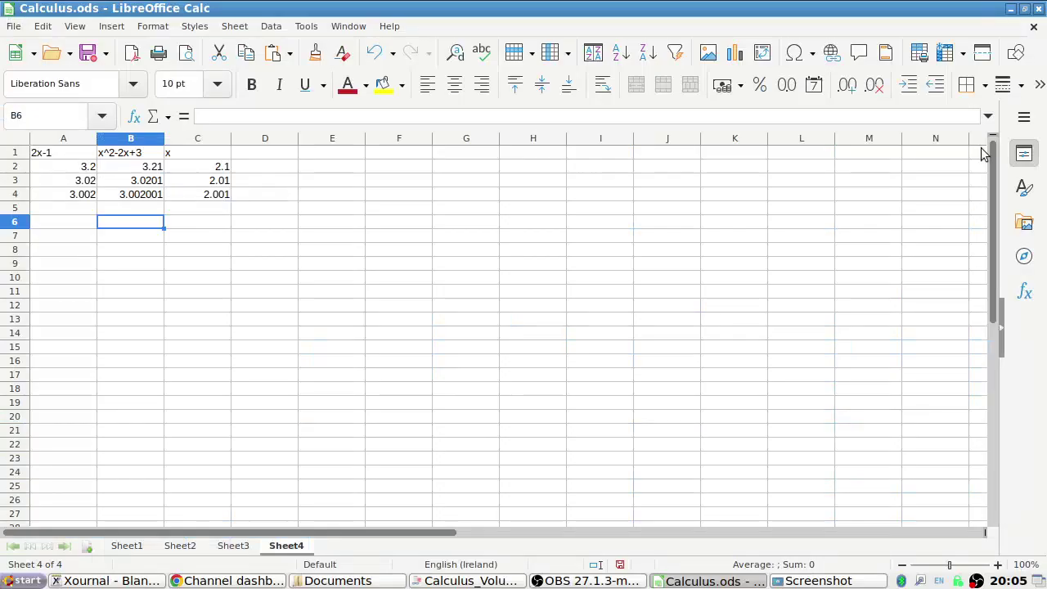
- Close Calculus.ods saving its changes, and launch LXTerminal from the desktop
{"action": "left_click", "coordinate": [1037, 9]}
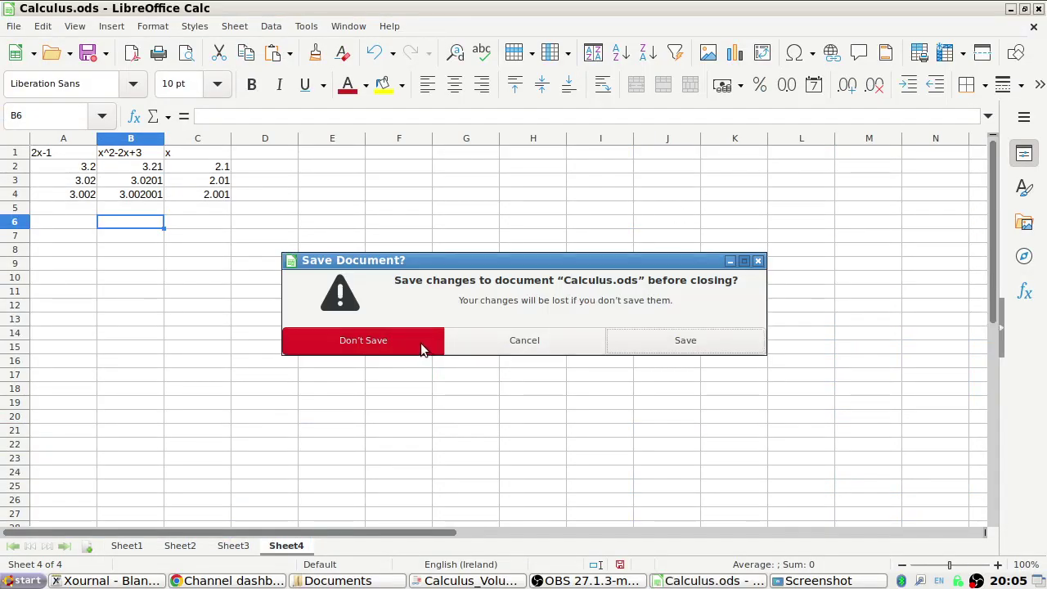
{"action": "left_click", "coordinate": [721, 343]}
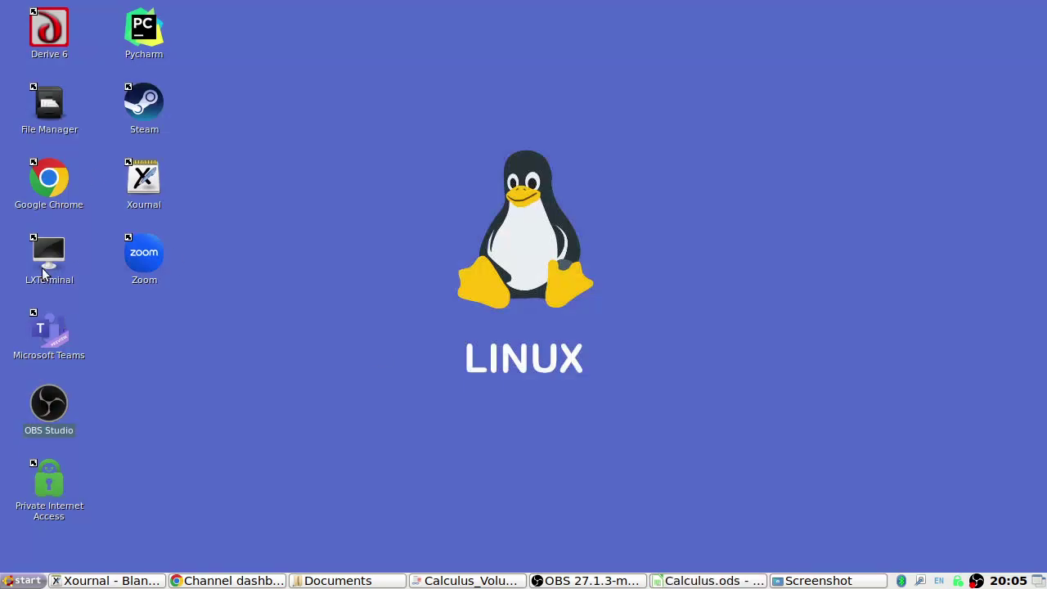
{"action": "double_click", "coordinate": [45, 274]}
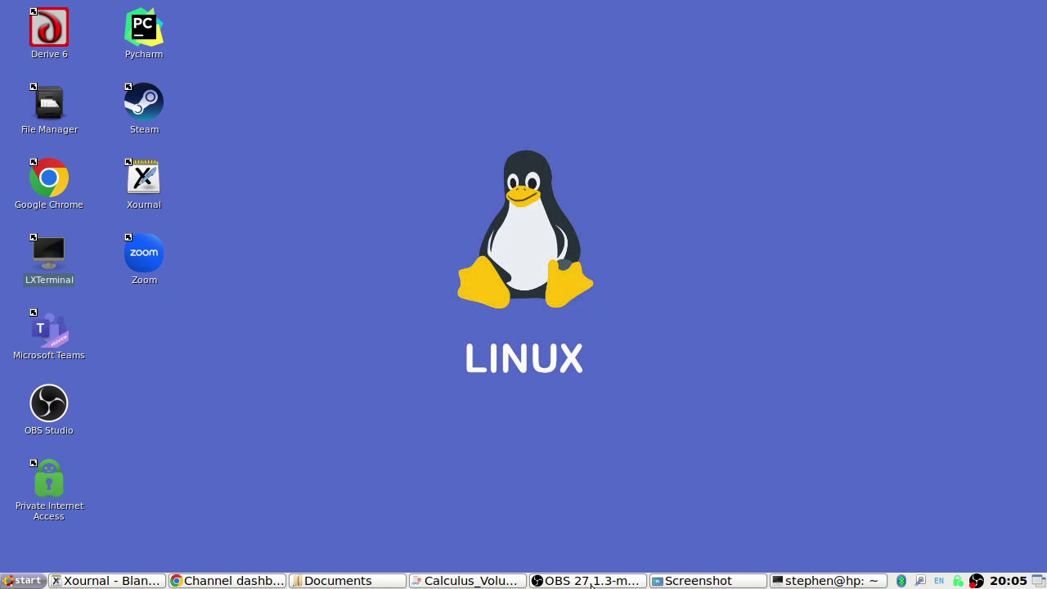
- Start wxMaxima with the wxmaxima command, minimize the terminal, and bring the Calculus PDF forward
{"action": "left_click", "coordinate": [815, 581]}
{"action": "type", "text": "wxmaxima"}
{"action": "key", "text": "Return"}
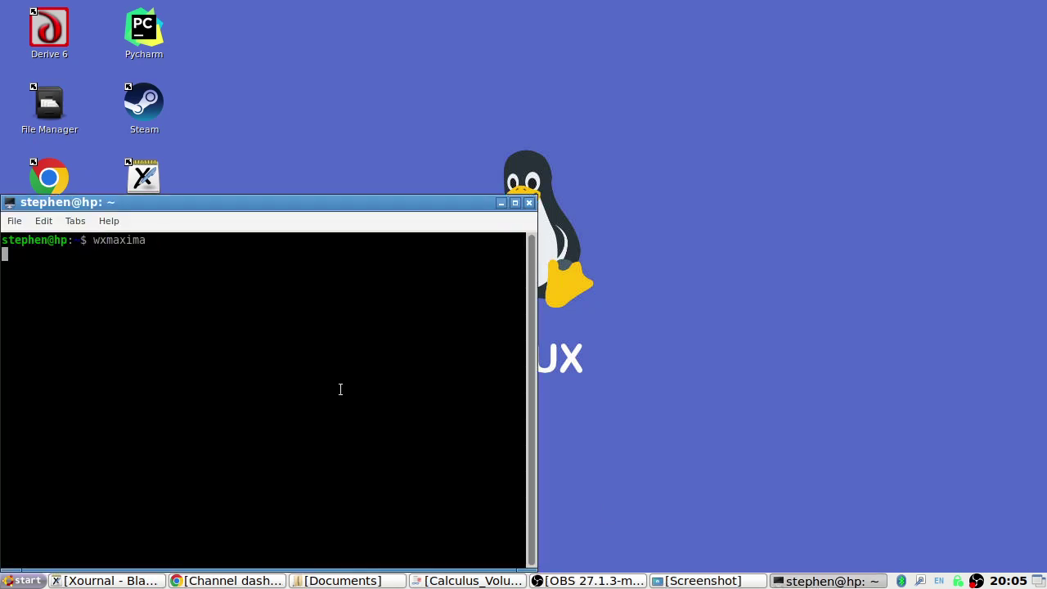
{"action": "left_click", "coordinate": [500, 203]}
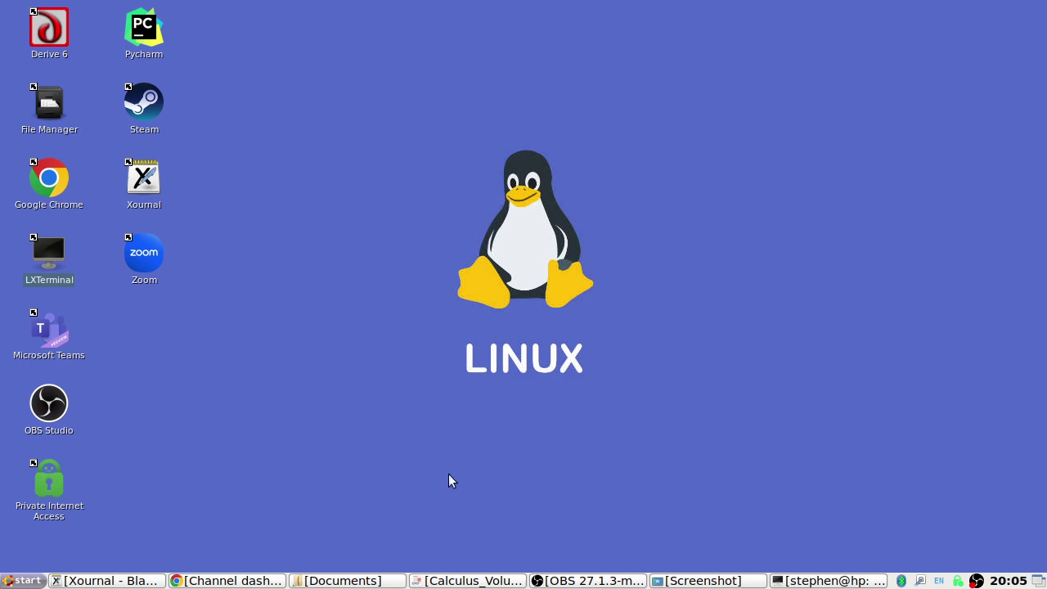
{"action": "left_click", "coordinate": [471, 579]}
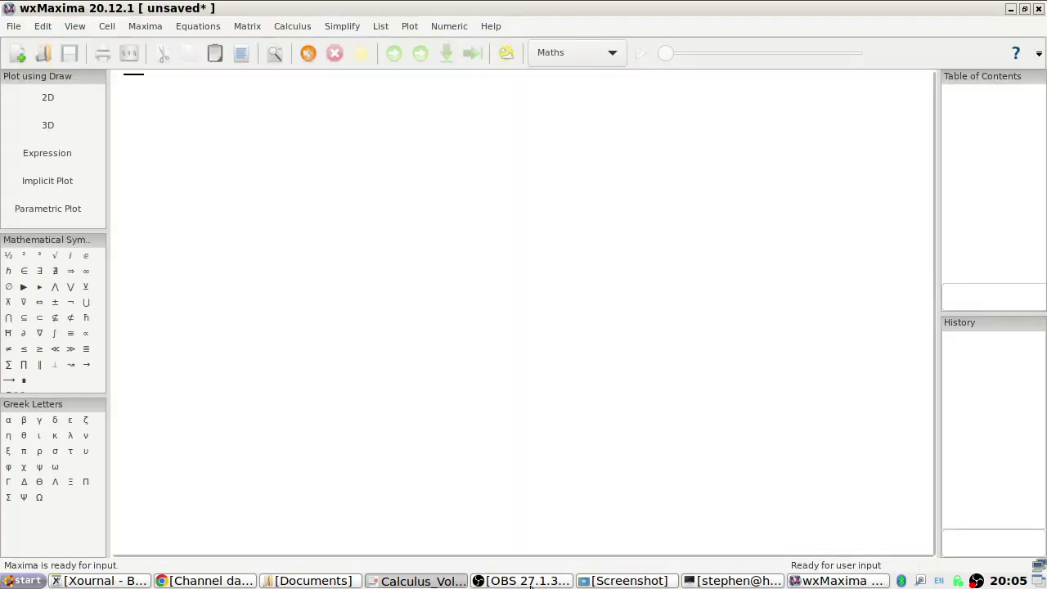
{"action": "left_click", "coordinate": [442, 582]}
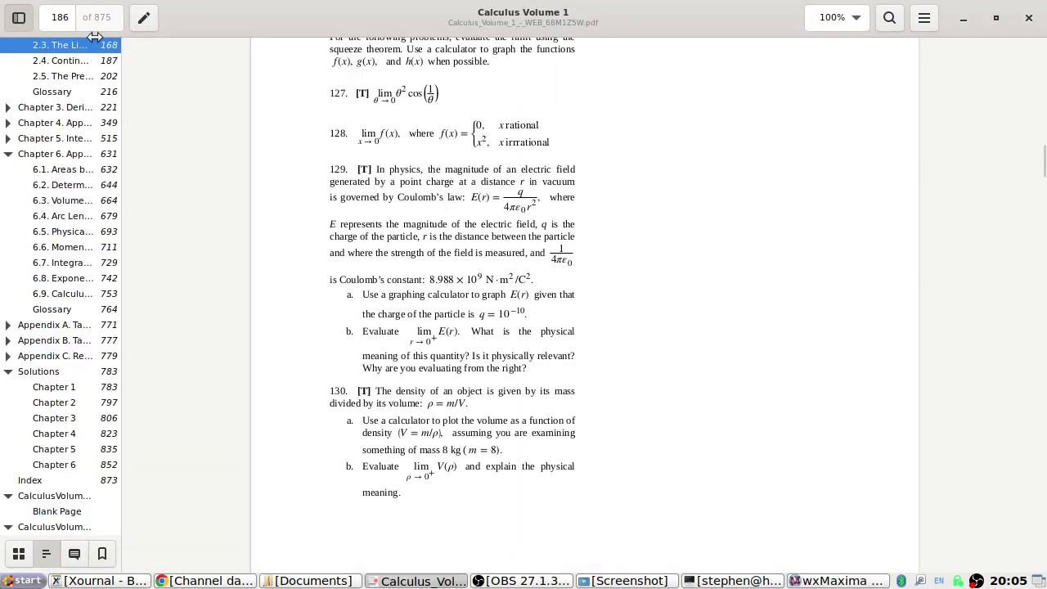
- Jump to the Chapter 2 solutions and scroll down to answers 117–125, then switch to wxMaxima
{"action": "left_click", "coordinate": [69, 405]}
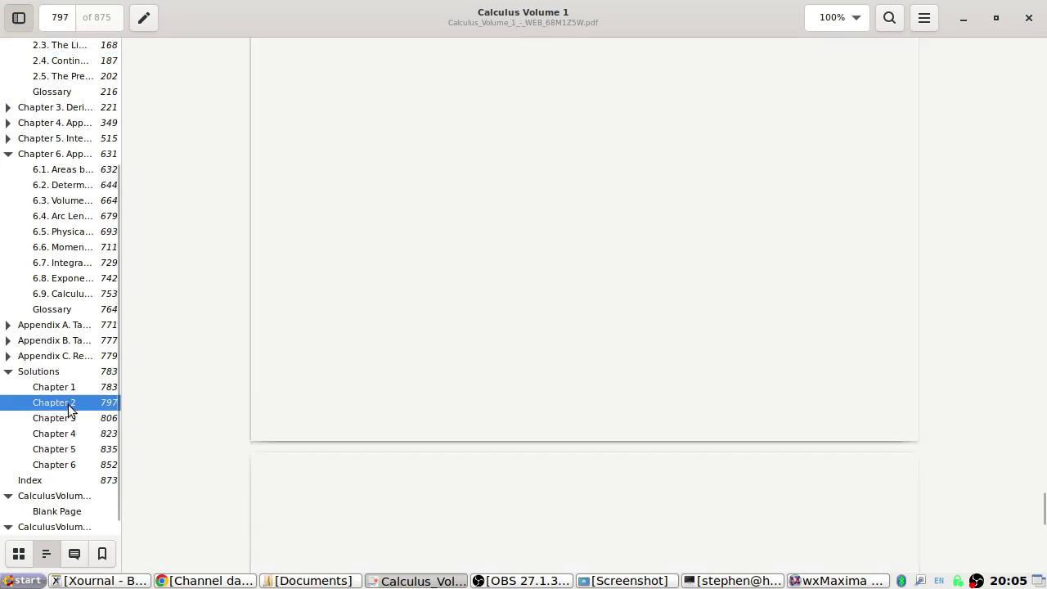
{"action": "scroll", "coordinate": [331, 352], "scroll_direction": "down", "scroll_amount": 10}
{"action": "scroll", "coordinate": [332, 354], "scroll_direction": "down", "scroll_amount": 15}
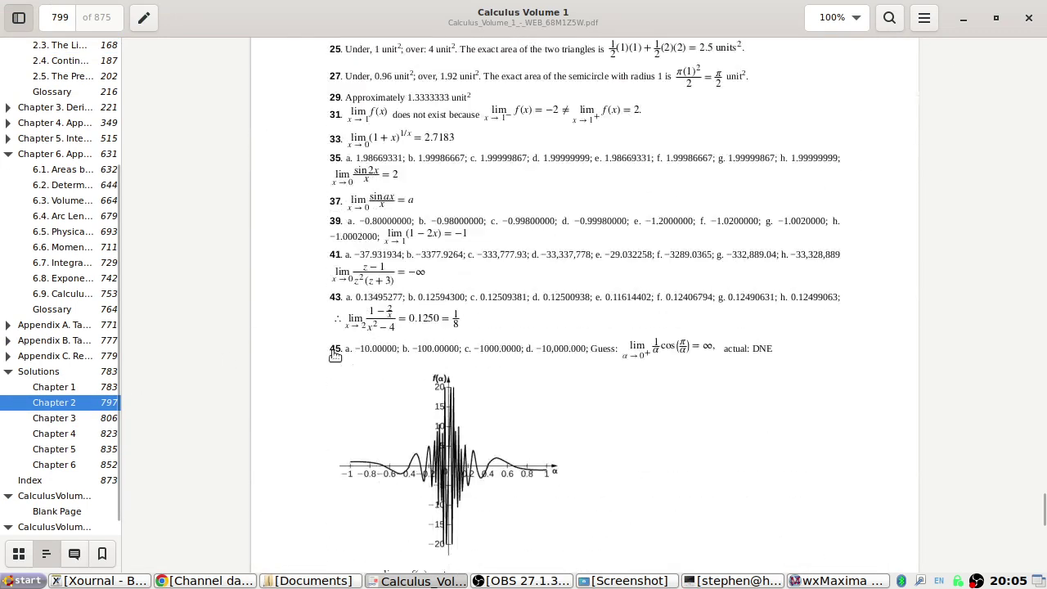
{"action": "scroll", "coordinate": [332, 354], "scroll_direction": "down", "scroll_amount": 15}
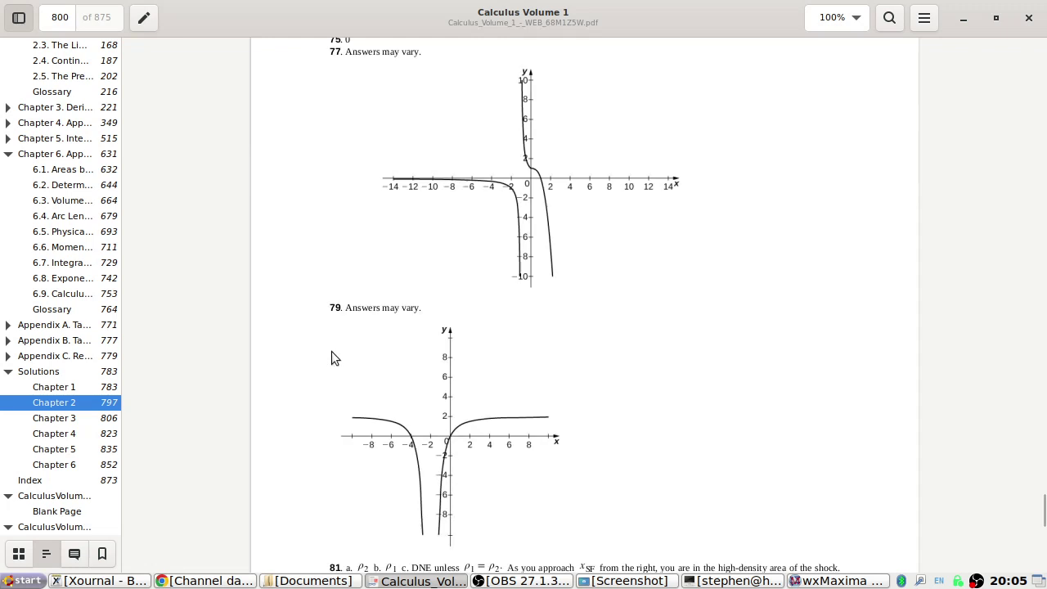
{"action": "scroll", "coordinate": [332, 358], "scroll_direction": "down", "scroll_amount": 10}
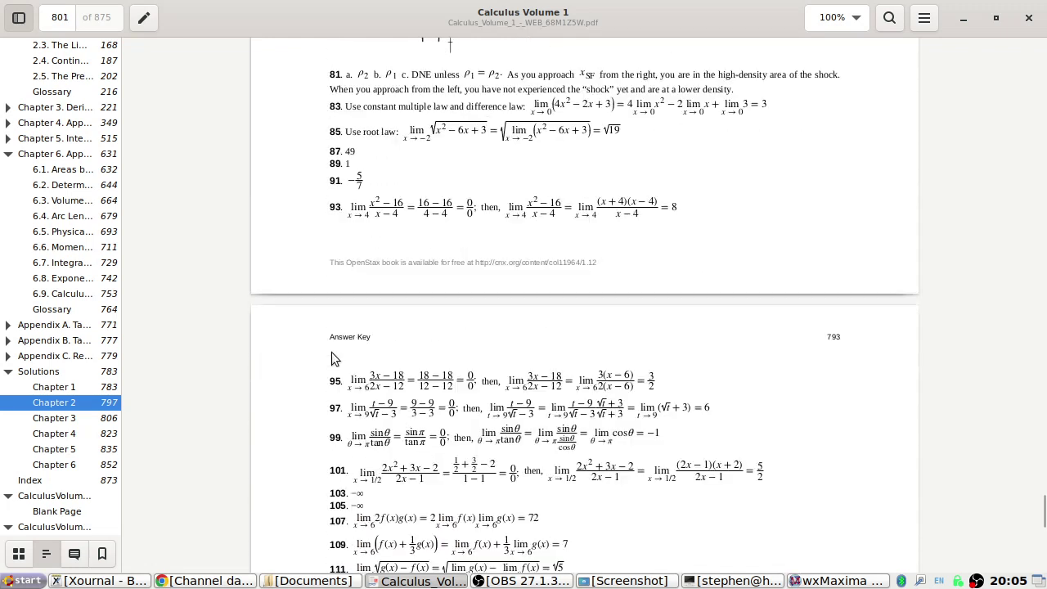
{"action": "scroll", "coordinate": [332, 355], "scroll_direction": "down", "scroll_amount": 15}
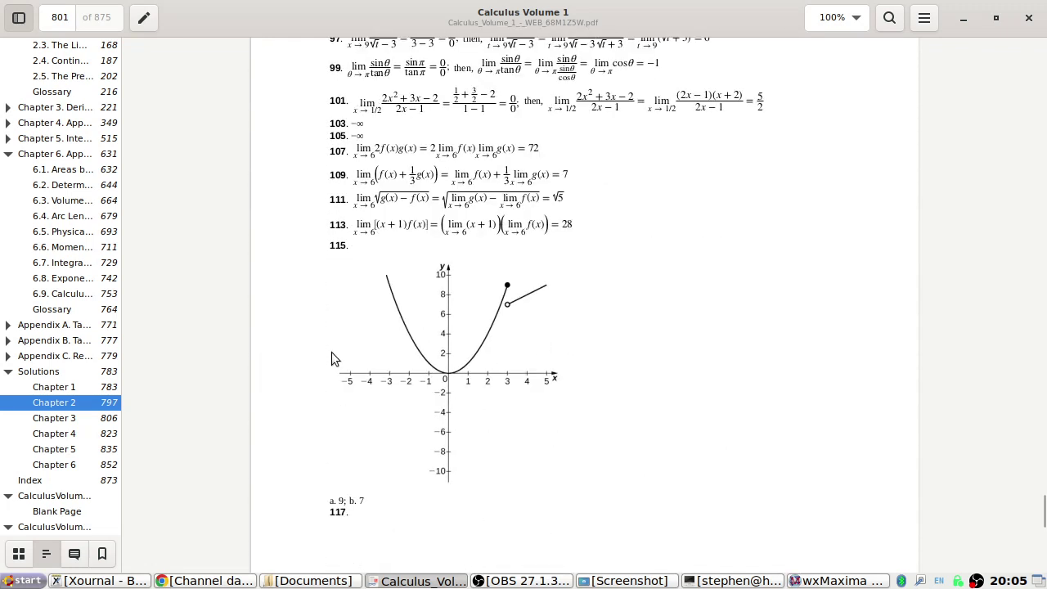
{"action": "scroll", "coordinate": [332, 358], "scroll_direction": "down", "scroll_amount": 2}
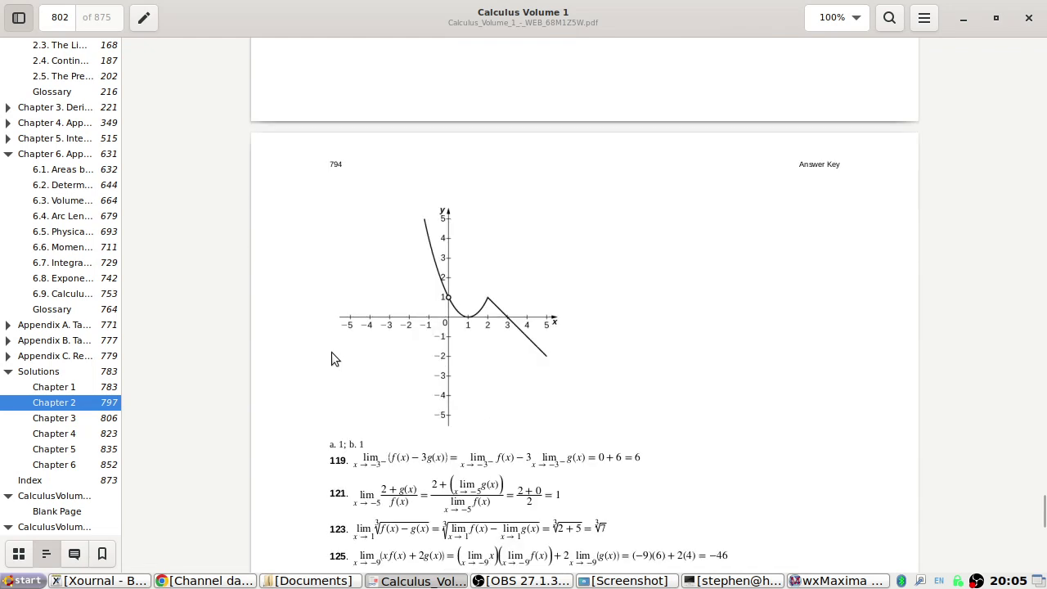
{"action": "key", "text": "alt+Tab"}
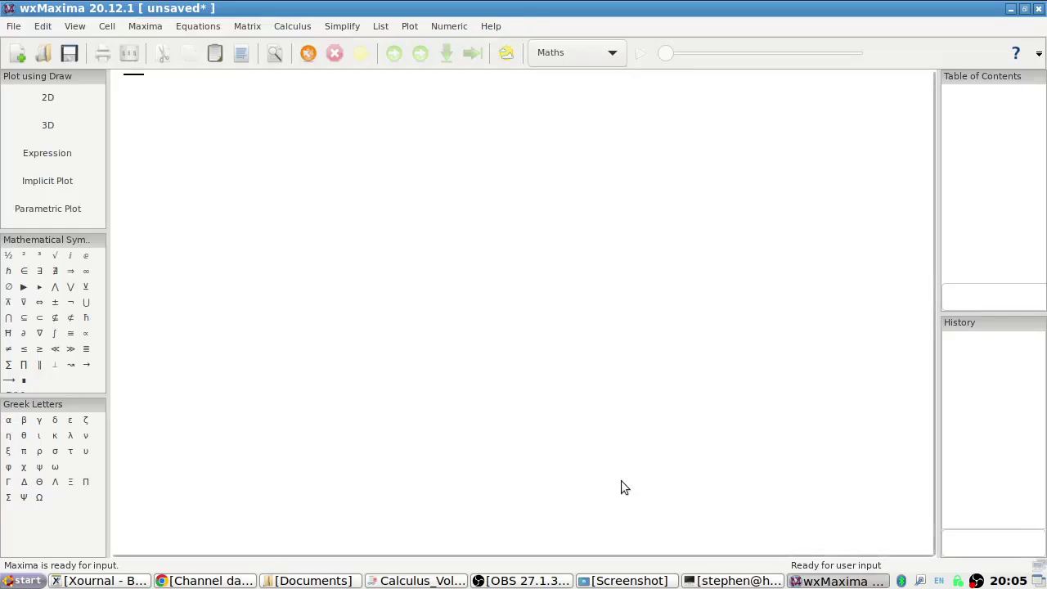
- Enter x^2; and -x^2; in a wxMaxima input cell and evaluate them
{"action": "type", "text": "x^1"}
{"action": "key", "text": "BackSpace"}
{"action": "type", "text": "2;"}
{"action": "key", "text": "Return"}
{"action": "type", "text": "-x^2;"}
{"action": "key", "text": "Return"}
{"action": "left_click", "coordinate": [416, 55]}
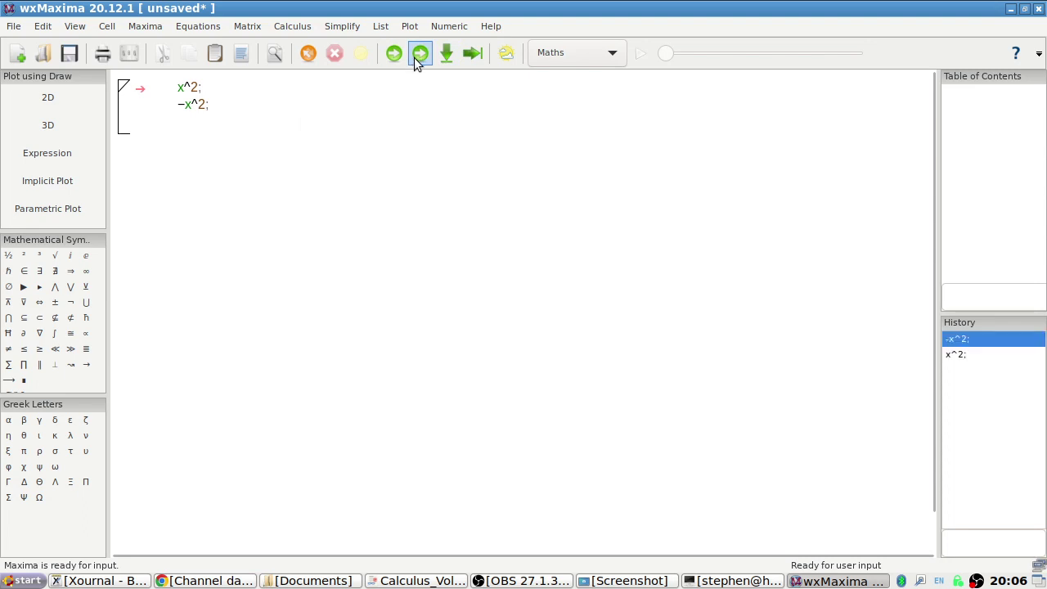
{"action": "left_click_drag", "start_coordinate": [205, 91], "coordinate": [177, 84]}
{"action": "left_click", "coordinate": [193, 95]}
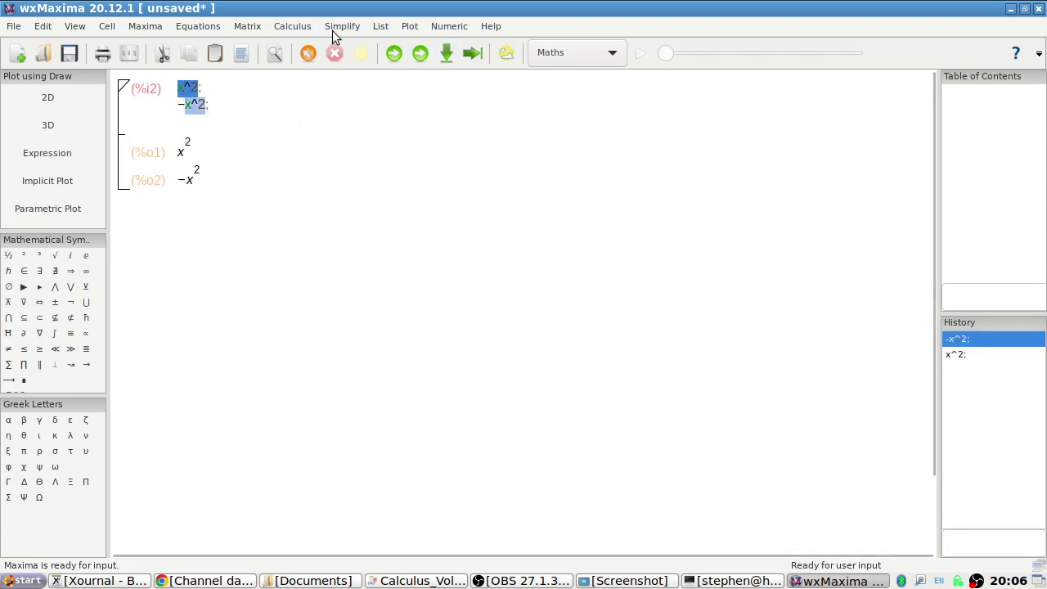
- Plot x^2 in 2D for x from -1 to 1 and re-evaluate the worksheet
{"action": "left_click", "coordinate": [408, 26]}
{"action": "left_click", "coordinate": [430, 46]}
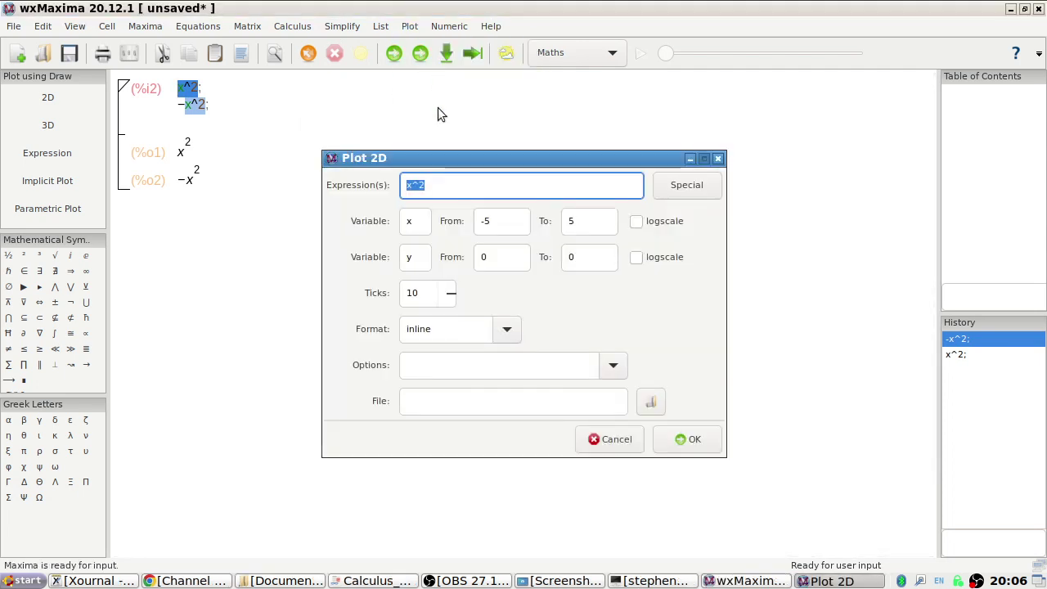
{"action": "left_click", "coordinate": [114, 579]}
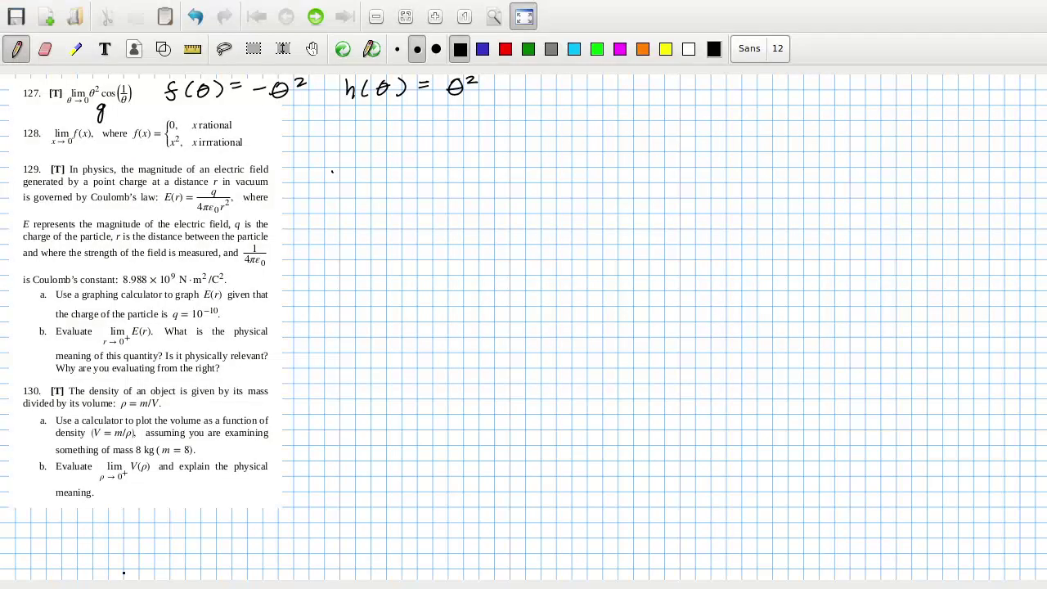
{"action": "key", "text": "alt+Tab"}
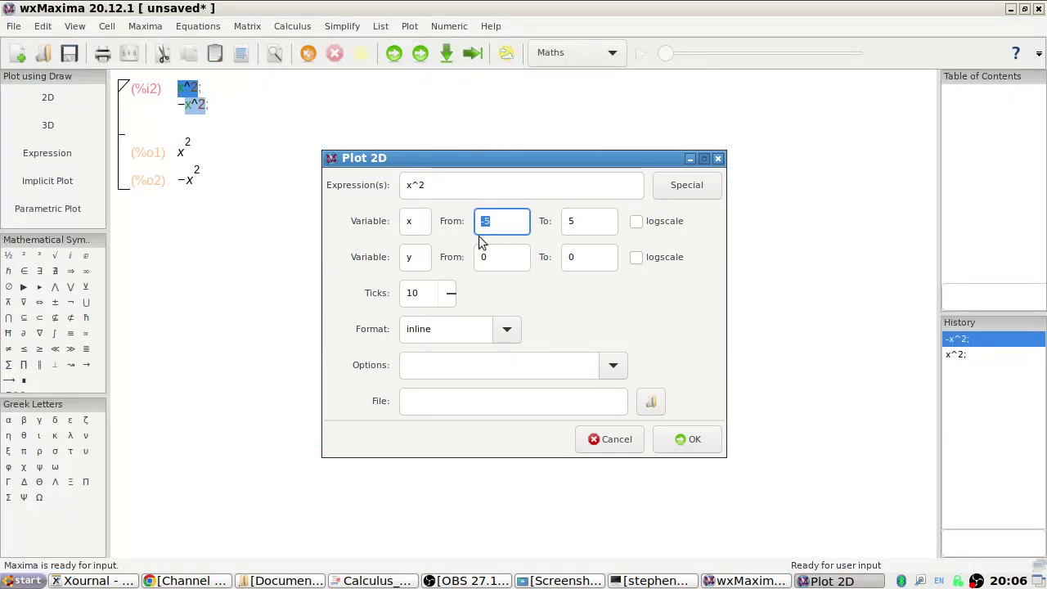
{"action": "type", "text": "-1"}
{"action": "key", "text": "Tab"}
{"action": "type", "text": "1"}
{"action": "left_click", "coordinate": [687, 440]}
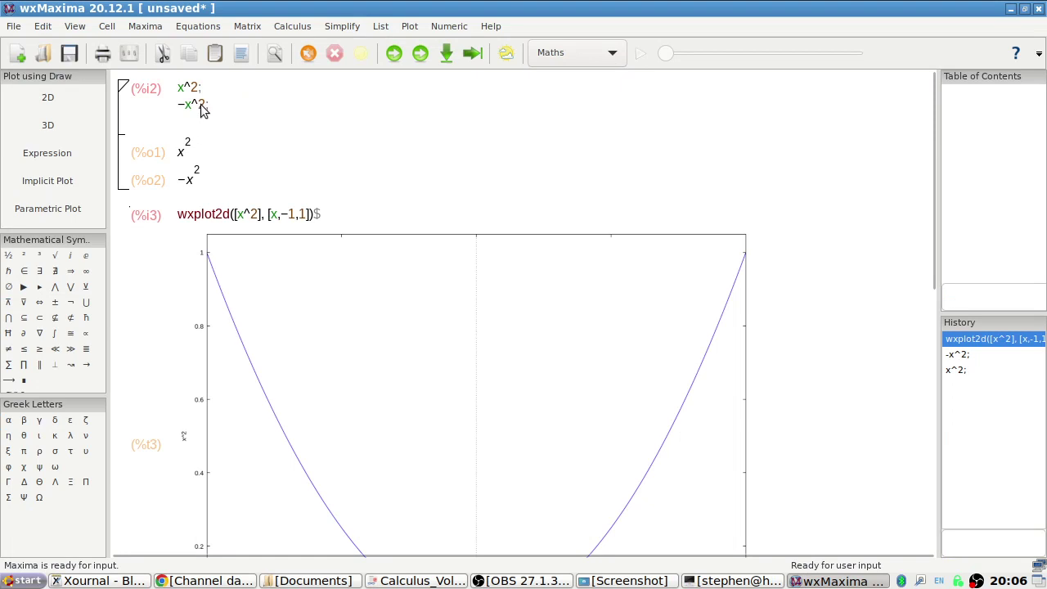
{"action": "left_click_drag", "start_coordinate": [205, 104], "coordinate": [177, 105]}
{"action": "left_click", "coordinate": [423, 57]}
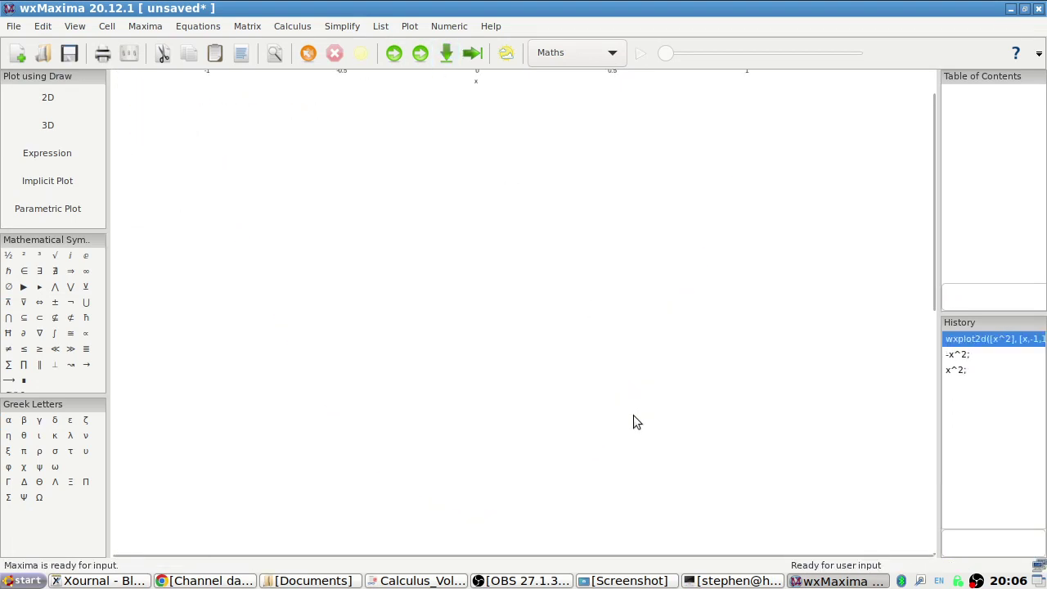
{"action": "scroll", "coordinate": [396, 290], "scroll_direction": "up", "scroll_amount": 10}
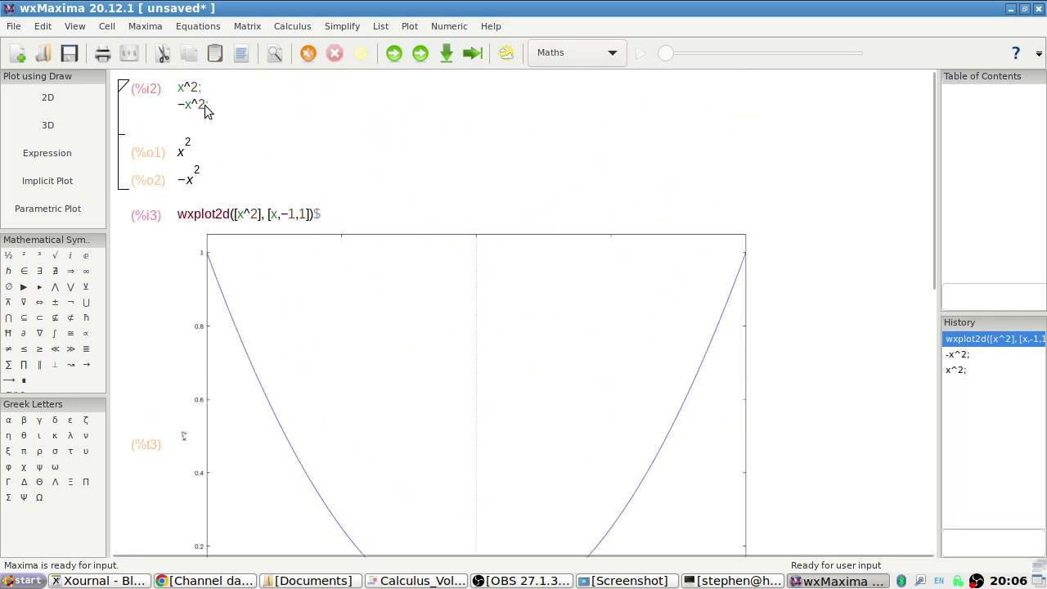
- Plot -x^2 in 2D for x from -1 to 1, view the downward parabola, and return to Xournal
{"action": "left_click", "coordinate": [410, 26]}
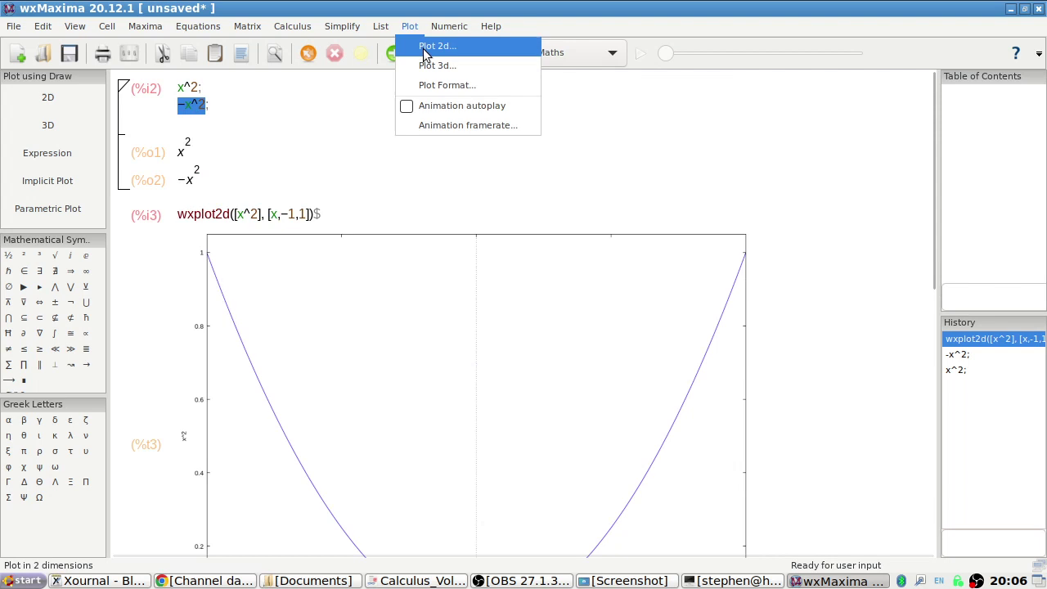
{"action": "left_click", "coordinate": [431, 41]}
{"action": "double_click", "coordinate": [484, 221]}
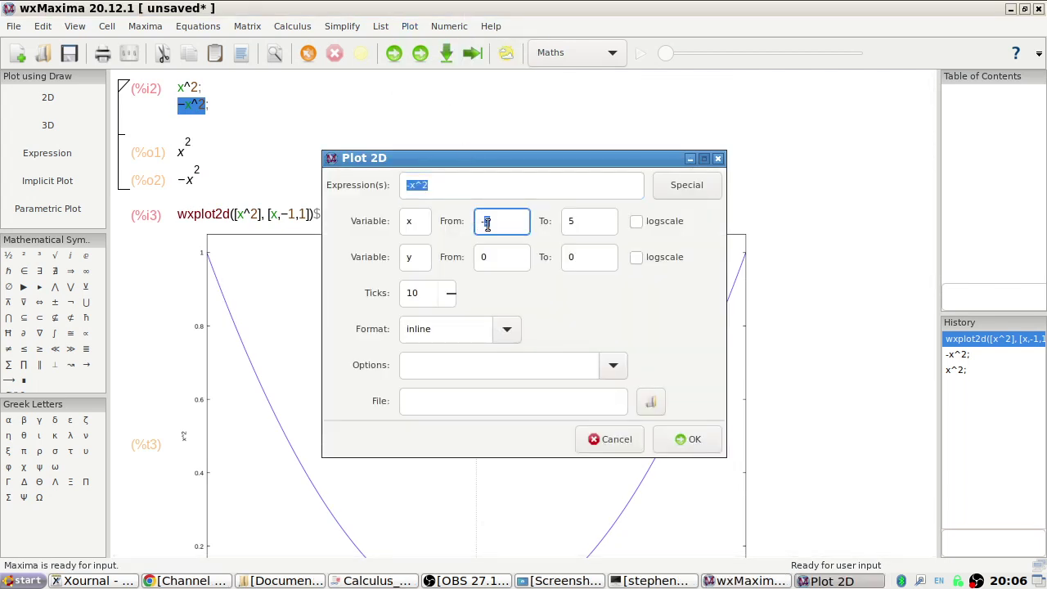
{"action": "type", "text": "1"}
{"action": "double_click", "coordinate": [570, 222]}
{"action": "type", "text": "1"}
{"action": "left_click", "coordinate": [676, 439]}
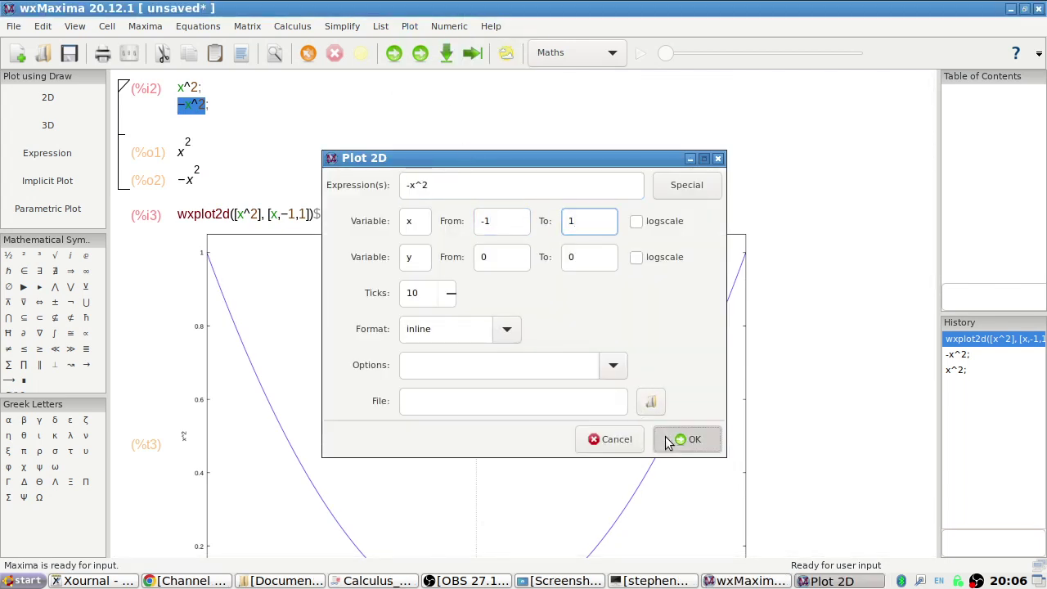
{"action": "scroll", "coordinate": [488, 403], "scroll_direction": "down", "scroll_amount": 10}
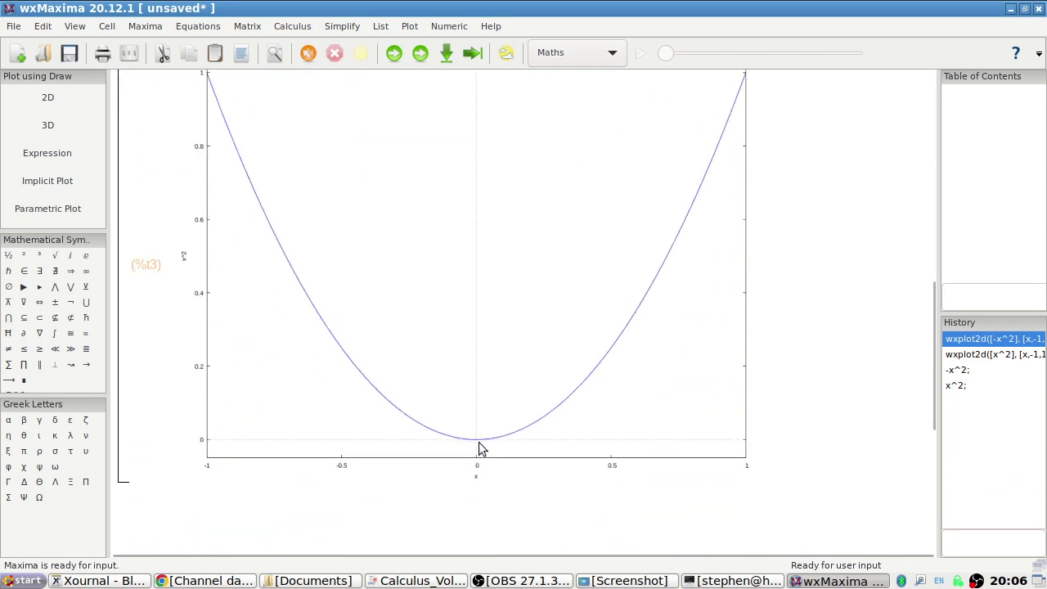
{"action": "scroll", "coordinate": [482, 437], "scroll_direction": "up", "scroll_amount": 5}
{"action": "scroll", "coordinate": [481, 432], "scroll_direction": "up", "scroll_amount": 5}
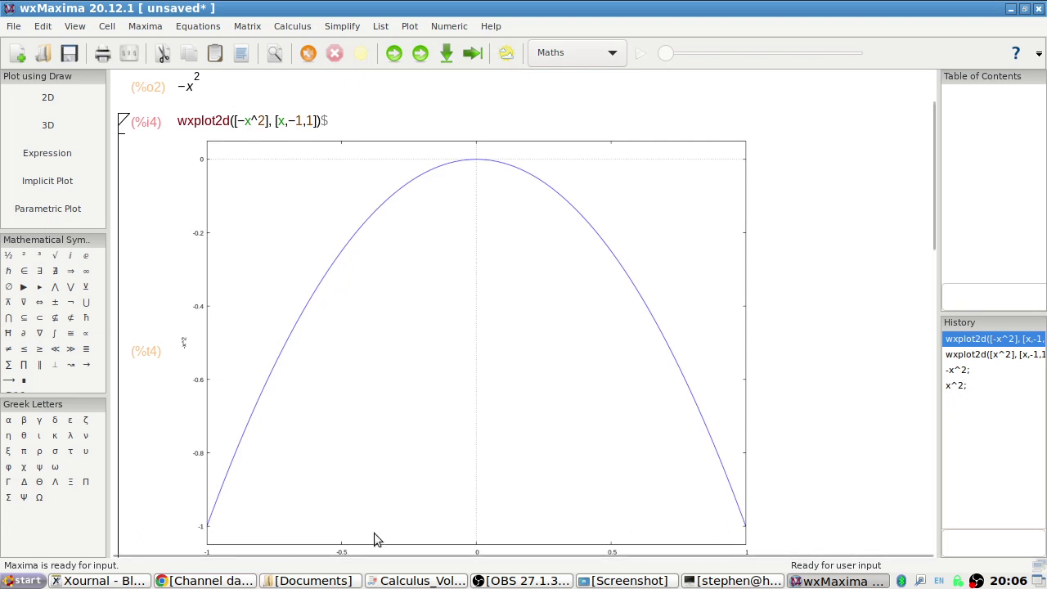
{"action": "left_click", "coordinate": [98, 580]}
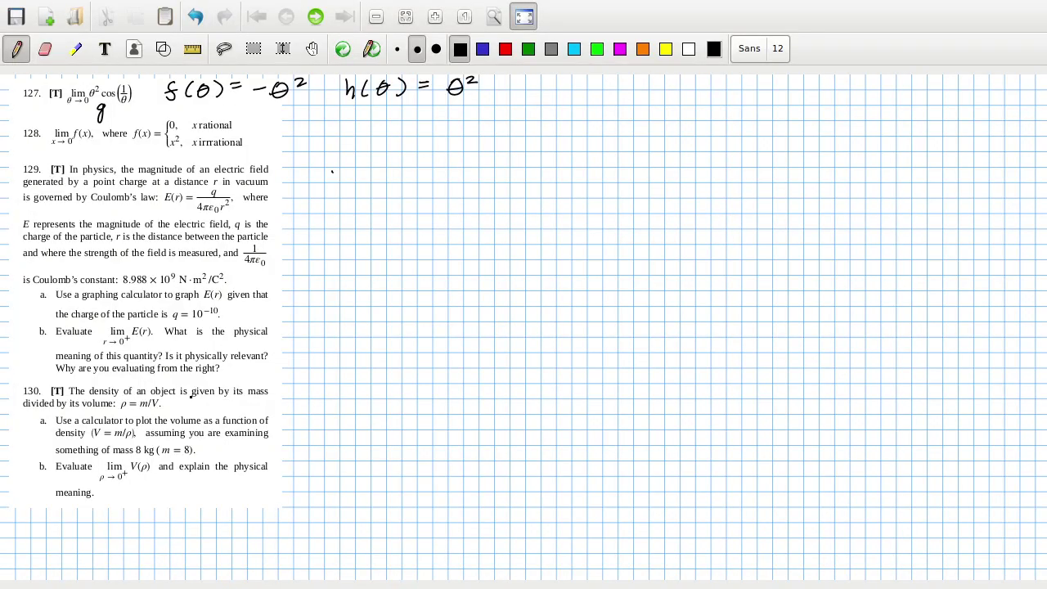
- Write 'limit = 0' beside problem 127 and check it against answer 127 in the PDF key
{"action": "left_click_drag", "start_coordinate": [547, 98], "coordinate": [558, 95]}
{"action": "left_click_drag", "start_coordinate": [630, 87], "coordinate": [627, 88]}
{"action": "key", "text": "alt+Tab"}
{"action": "key", "text": "alt+Tab"}
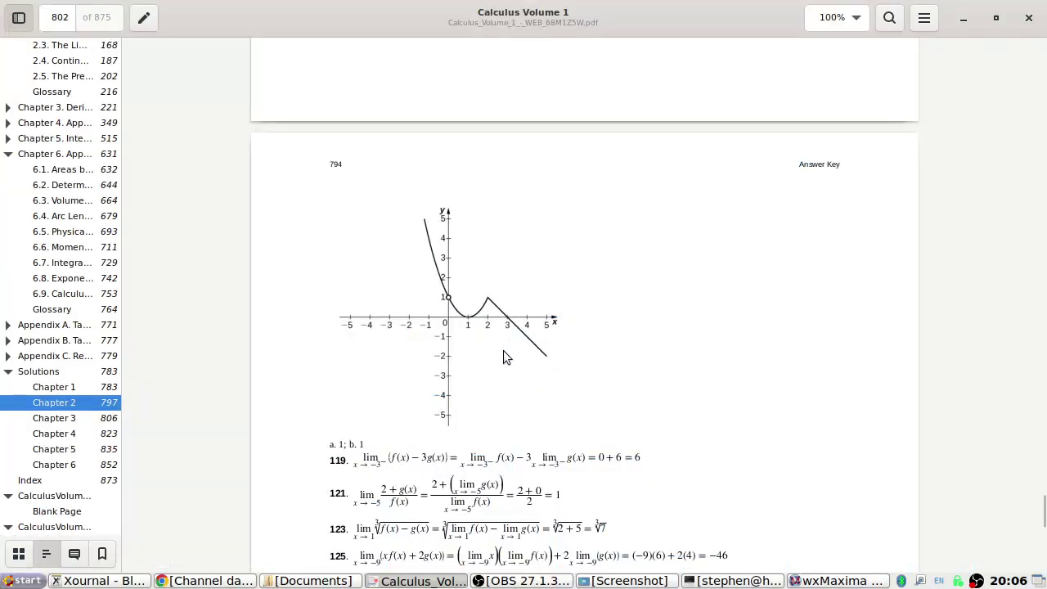
{"action": "scroll", "coordinate": [507, 338], "scroll_direction": "down", "scroll_amount": 6}
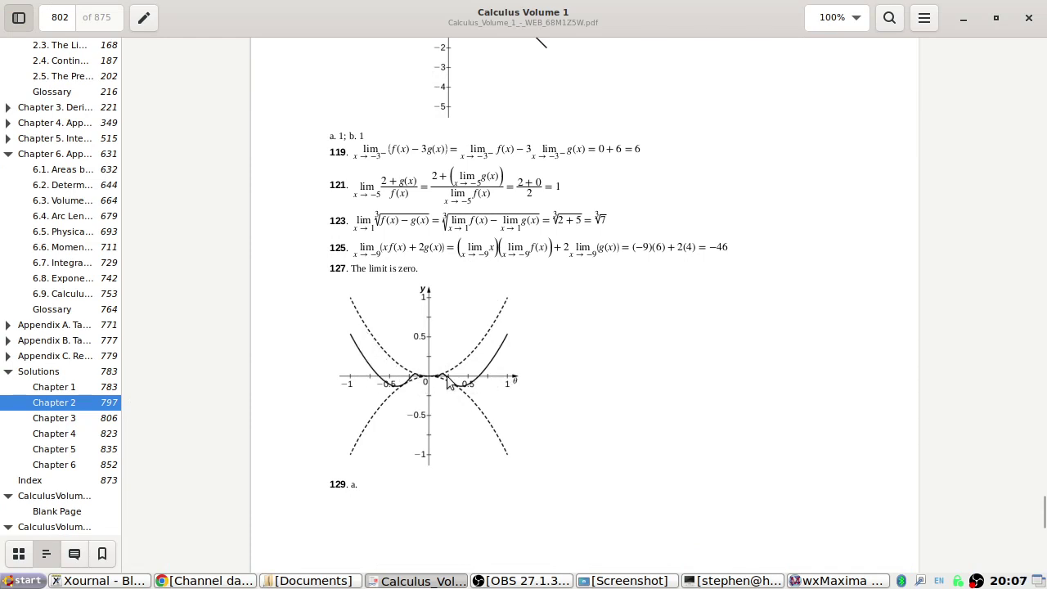
{"action": "key", "text": "alt+Tab"}
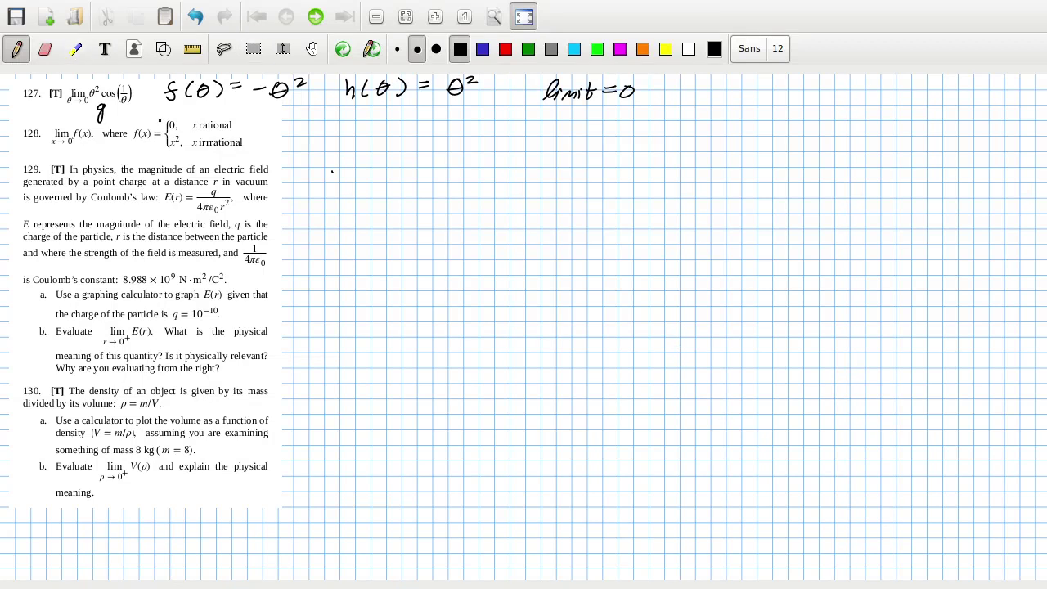
{"action": "key", "text": "alt+Tab"}
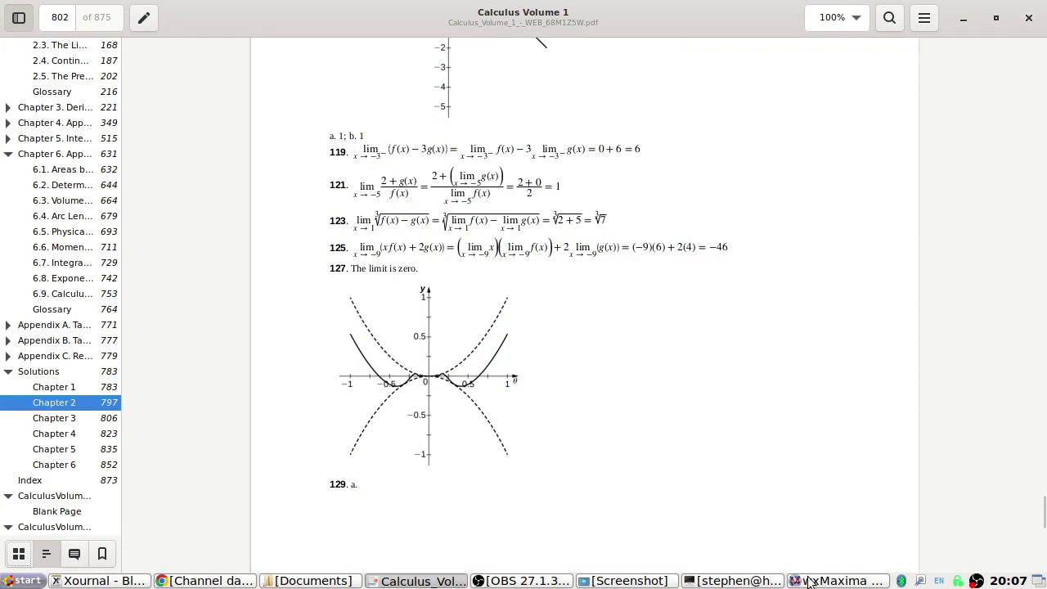
{"action": "left_click", "coordinate": [1022, 16]}
- Close wxMaxima without saving the worksheet and launch Derive 6 from the desktop
{"action": "left_click", "coordinate": [1037, 9]}
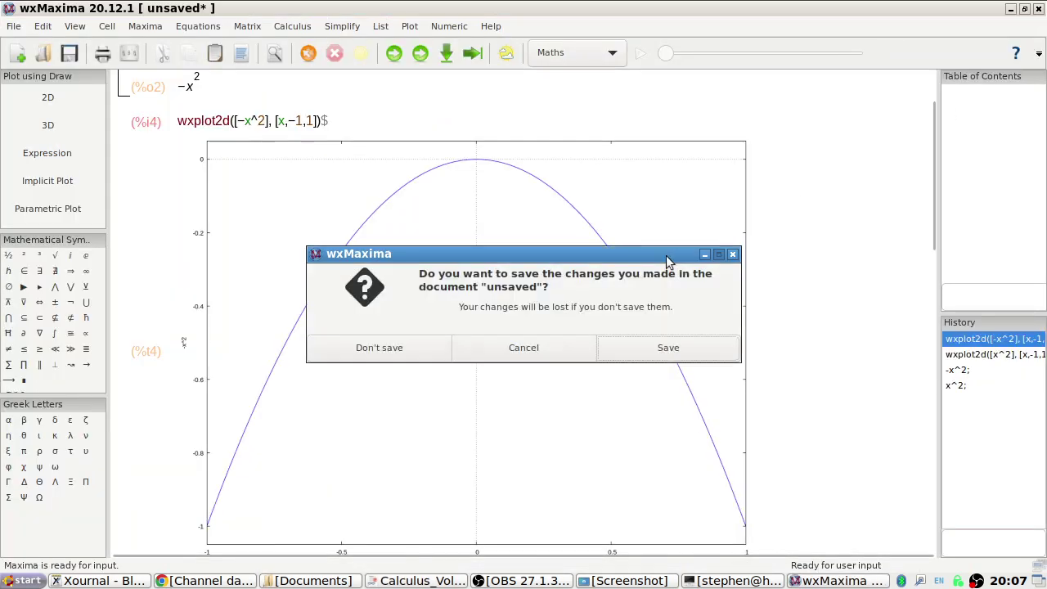
{"action": "left_click", "coordinate": [389, 348]}
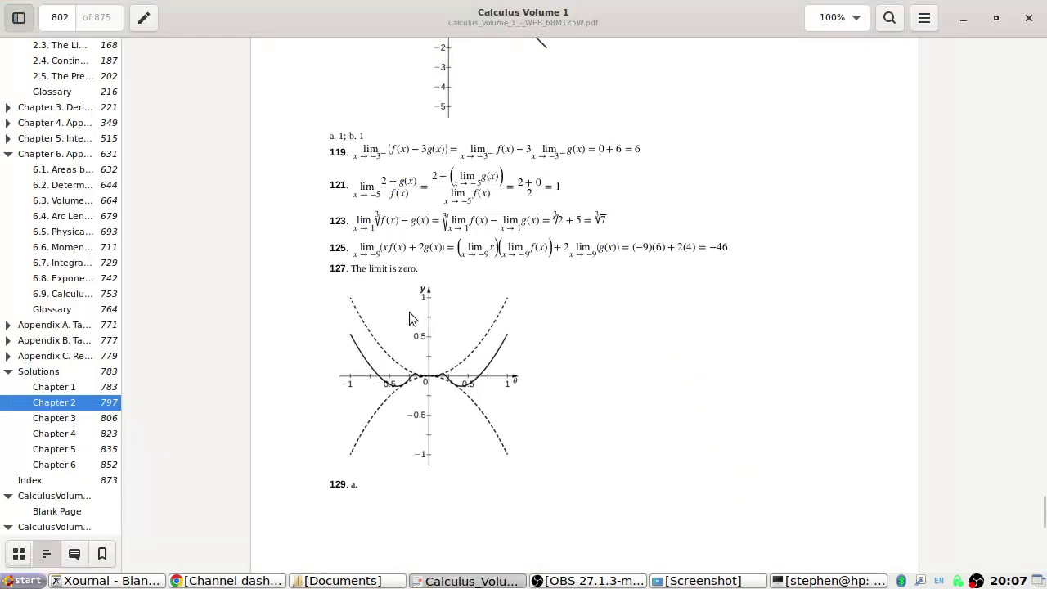
{"action": "left_click", "coordinate": [1040, 578]}
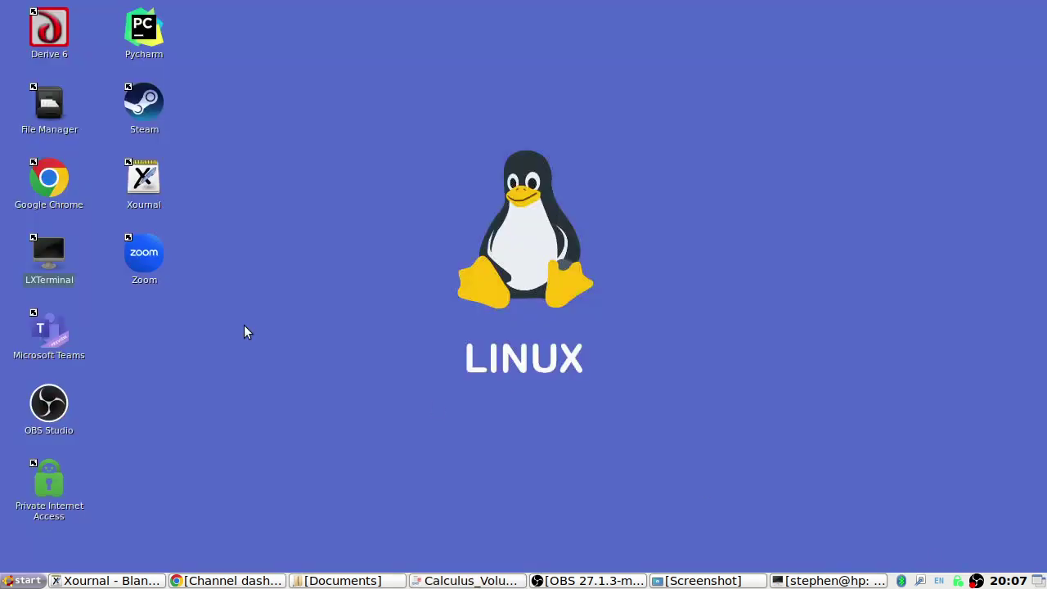
{"action": "double_click", "coordinate": [52, 41]}
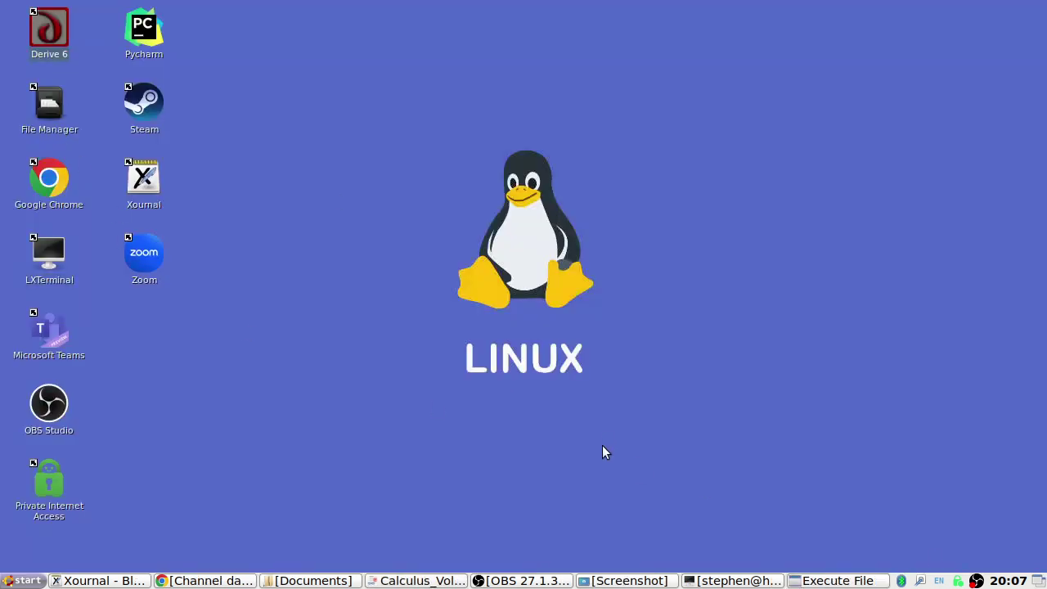
{"action": "left_click", "coordinate": [381, 340]}
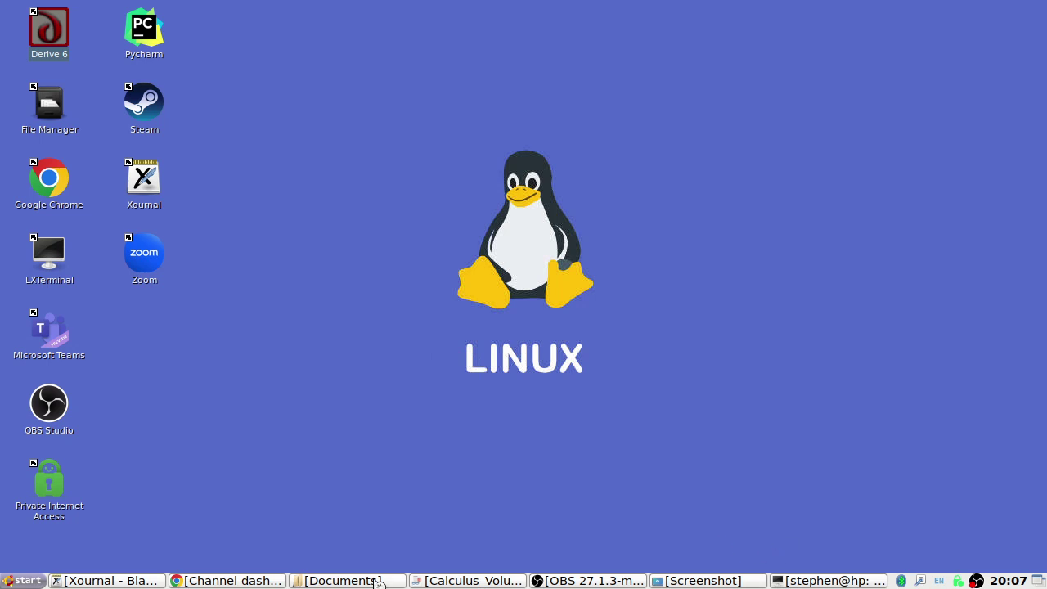
{"action": "left_click", "coordinate": [461, 583]}
- Enter x^2 and -x^2 as the first two Derive expressions
{"action": "left_click", "coordinate": [131, 582]}
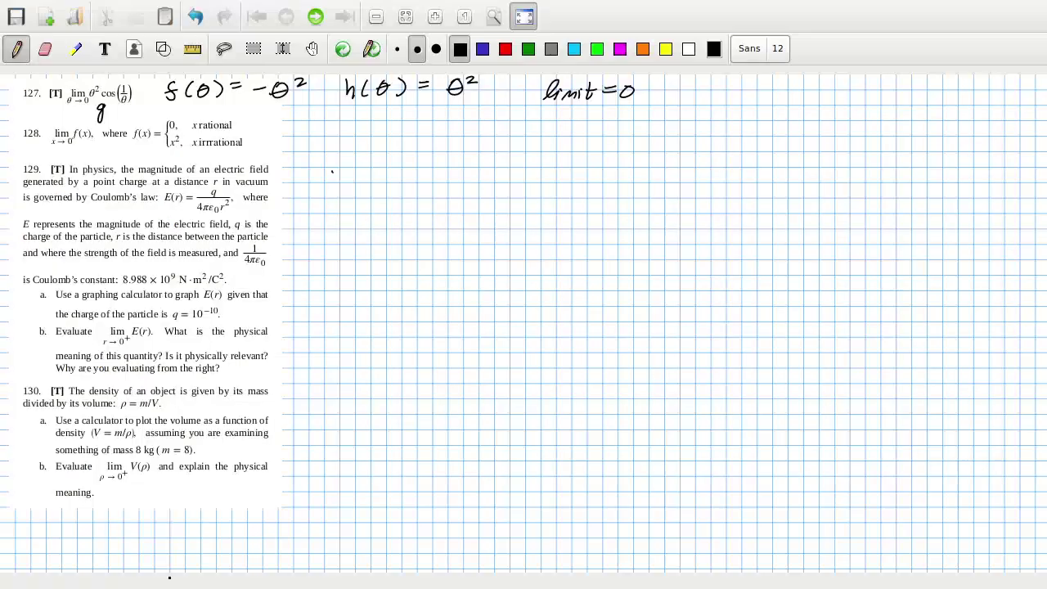
{"action": "key", "text": "alt+Tab"}
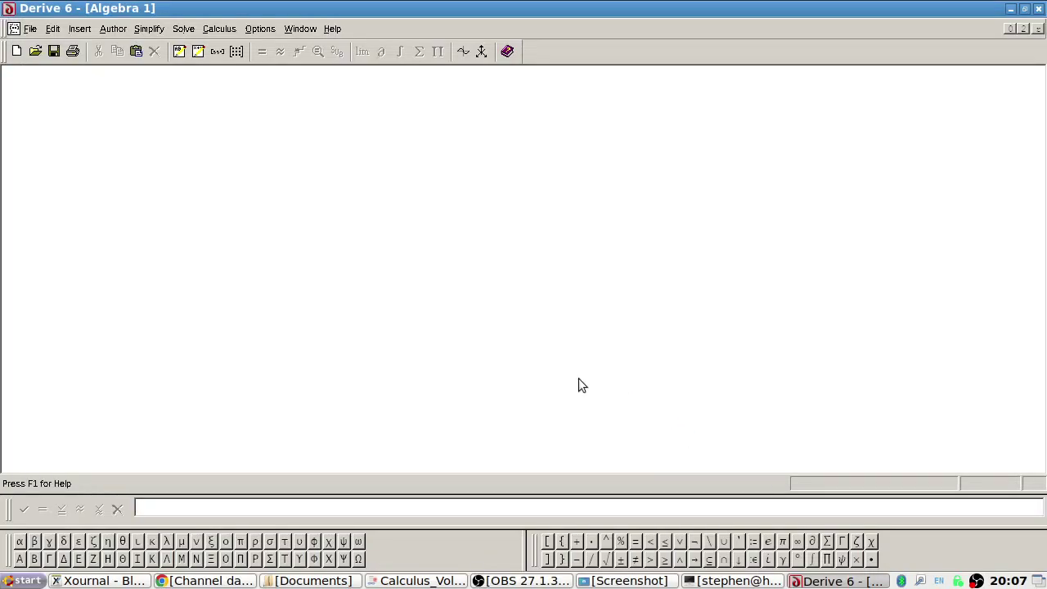
{"action": "type", "text": "x^2"}
{"action": "key", "text": "Return"}
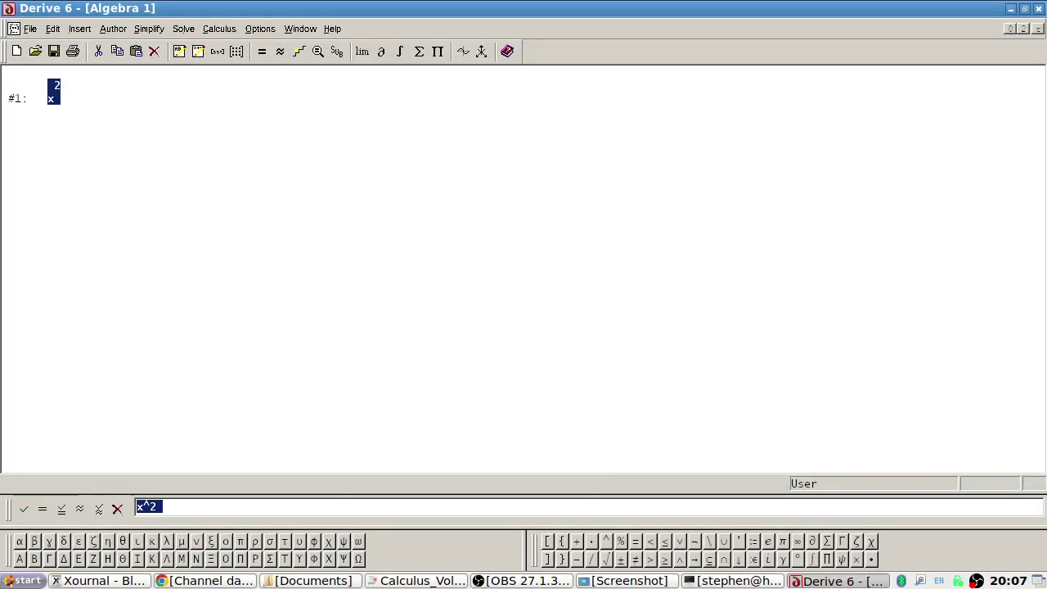
{"action": "type", "text": "-x^2"}
{"action": "key", "text": "Return"}
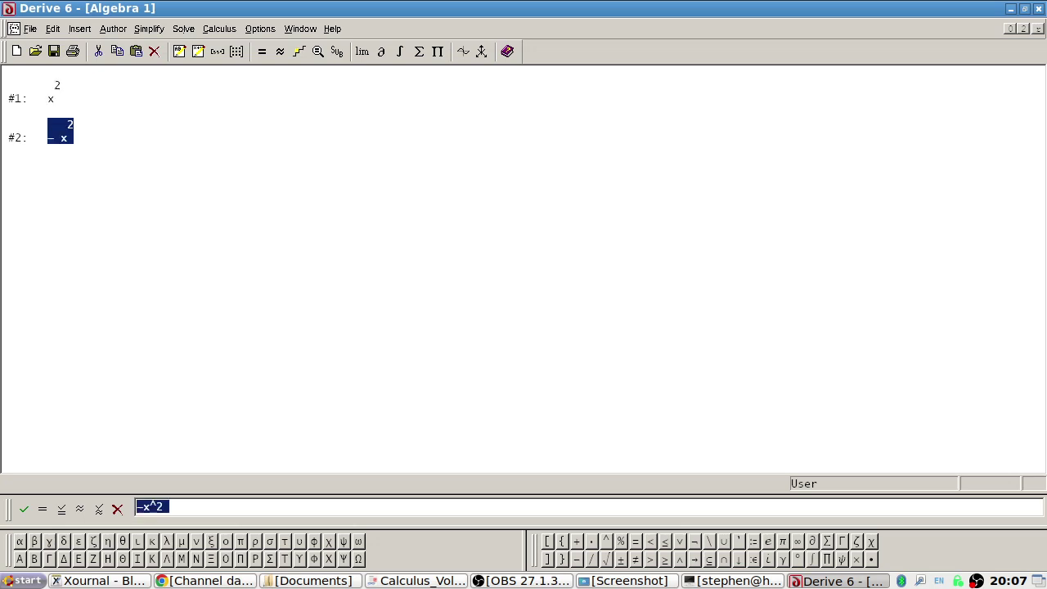
- Enter x^2 cos(1/x) as expression #3, select #1 and open a 2D plot window
{"action": "key", "text": "alt+Tab"}
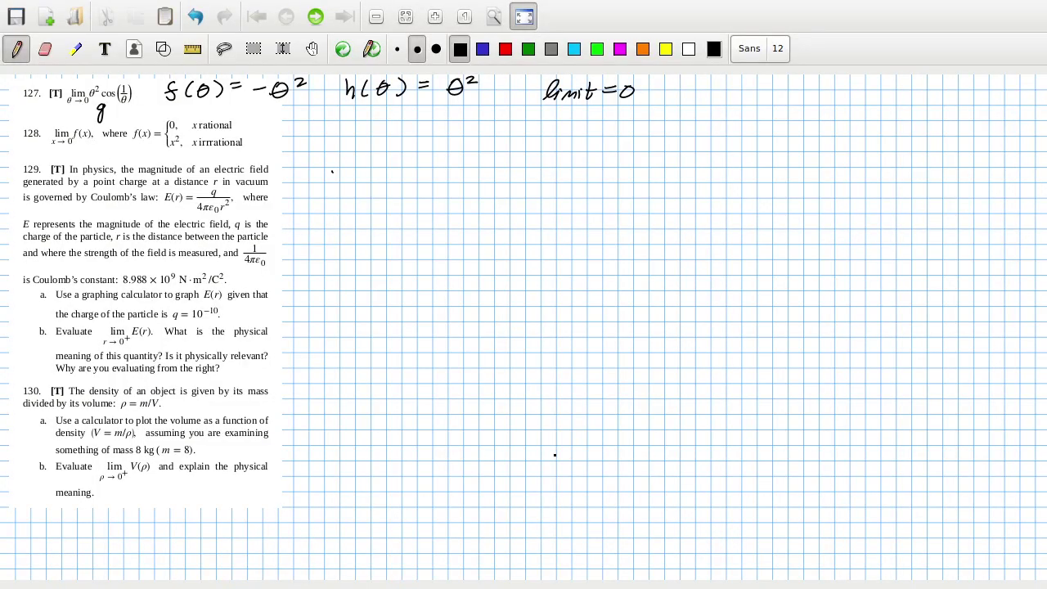
{"action": "key", "text": "alt+Tab"}
{"action": "type", "text": "x^2 cos"}
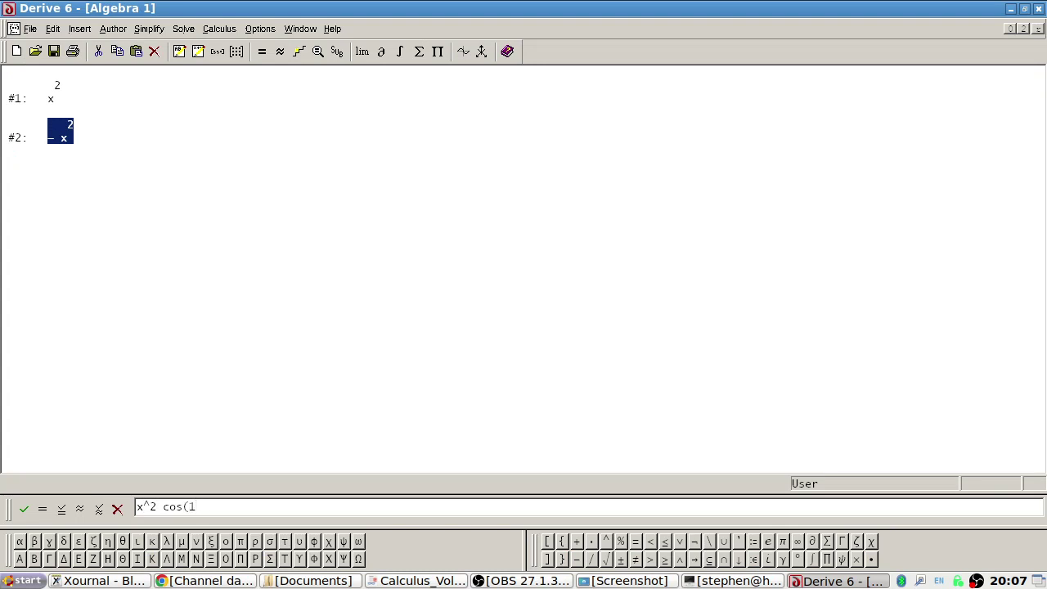
{"action": "key", "text": "Return"}
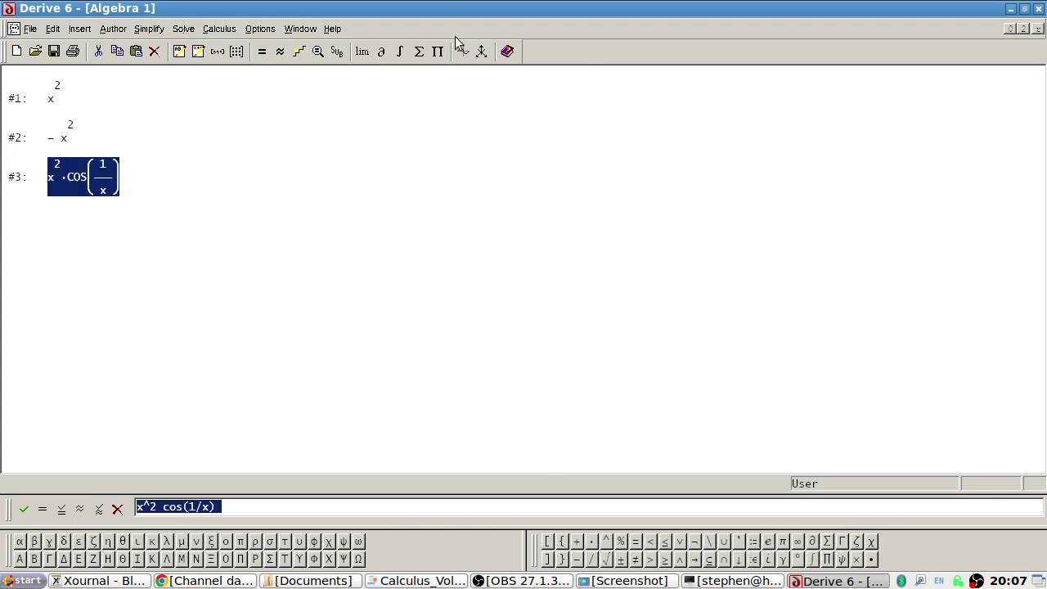
{"action": "left_click", "coordinate": [40, 97]}
{"action": "left_click", "coordinate": [462, 51]}
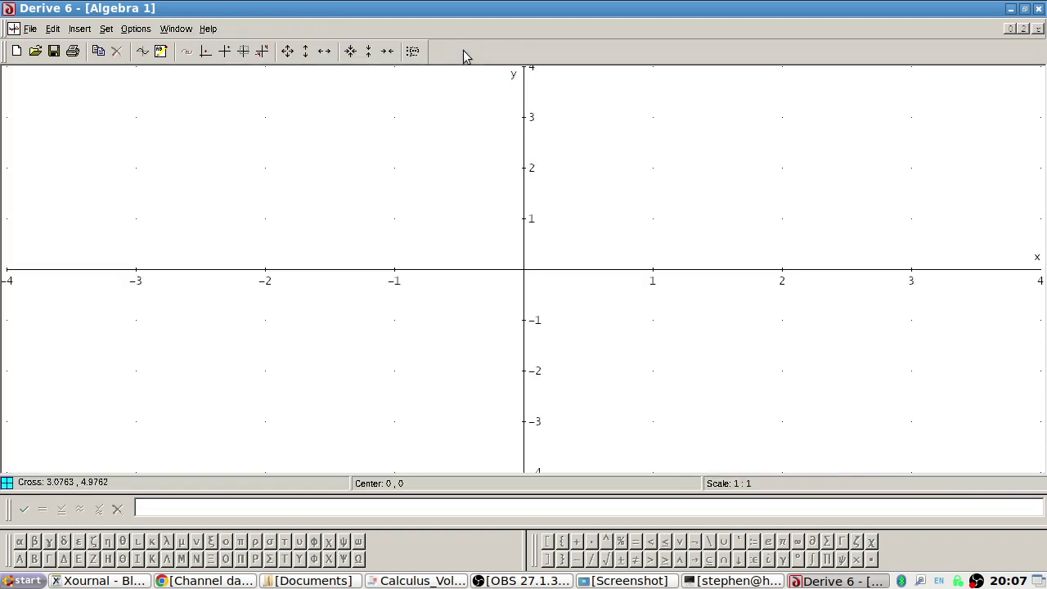
- Plot x^2 and tile the plot and algebra windows side by side
{"action": "left_click", "coordinate": [144, 51]}
{"action": "left_click", "coordinate": [183, 30]}
{"action": "left_click", "coordinate": [196, 60]}
- Add the -x^2 and x^2 cos(1/x) curves to the same graph
{"action": "left_click", "coordinate": [577, 162]}
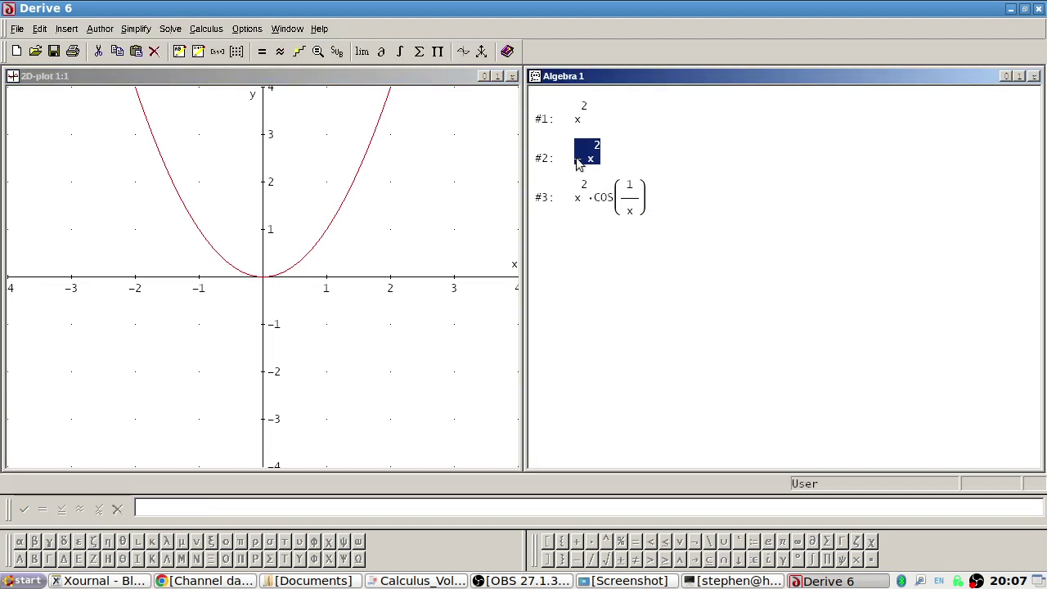
{"action": "left_click", "coordinate": [462, 51]}
{"action": "left_click", "coordinate": [139, 52]}
{"action": "left_click", "coordinate": [603, 195]}
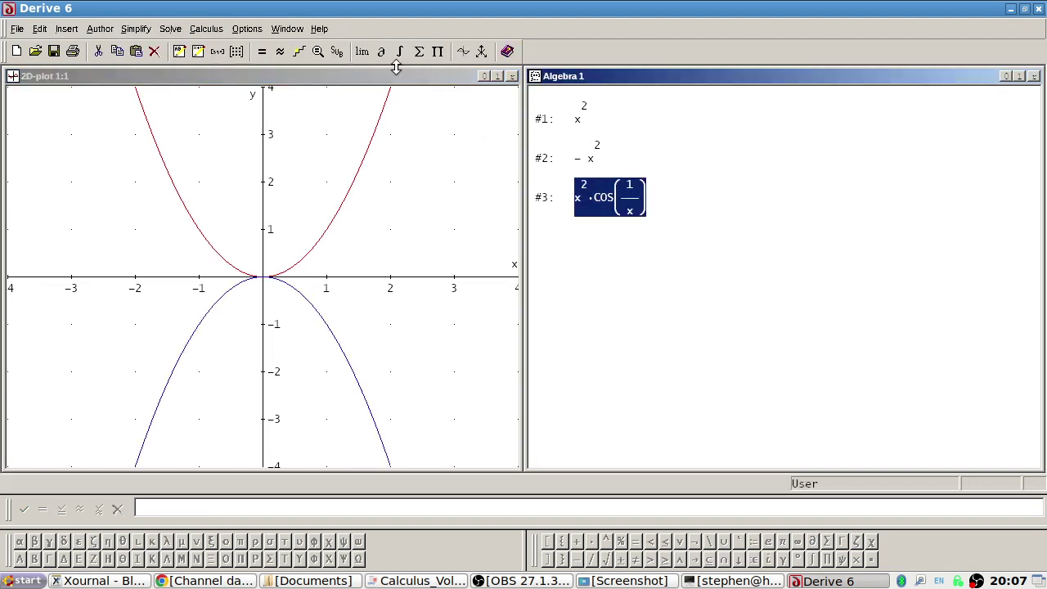
{"action": "left_click", "coordinate": [462, 50]}
{"action": "left_click", "coordinate": [143, 51]}
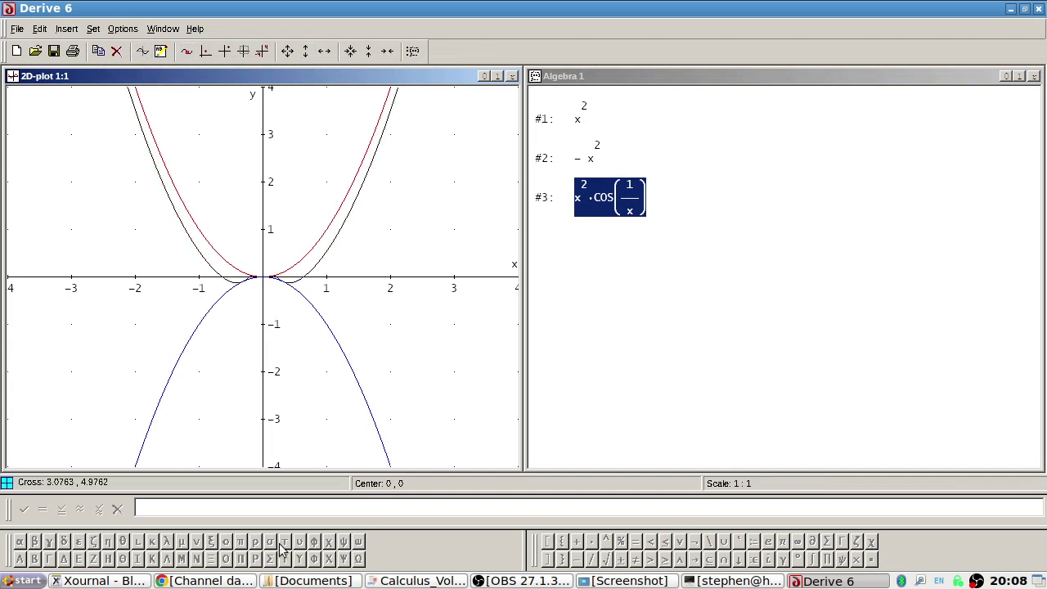
{"action": "left_click", "coordinate": [98, 580]}
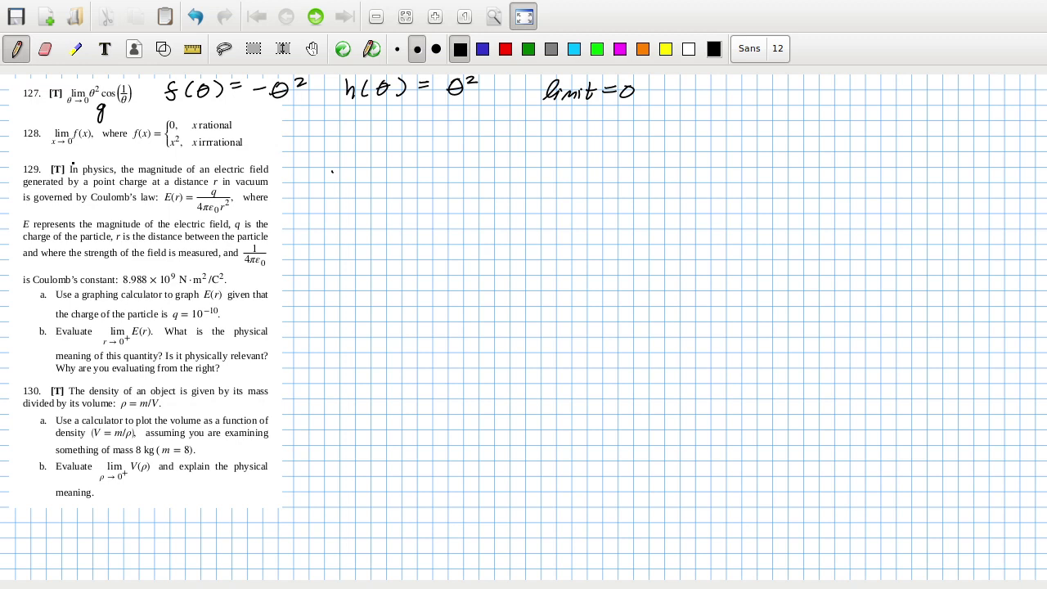
- Highlight part of problem 128's limit in yellow
{"action": "left_click", "coordinate": [77, 49]}
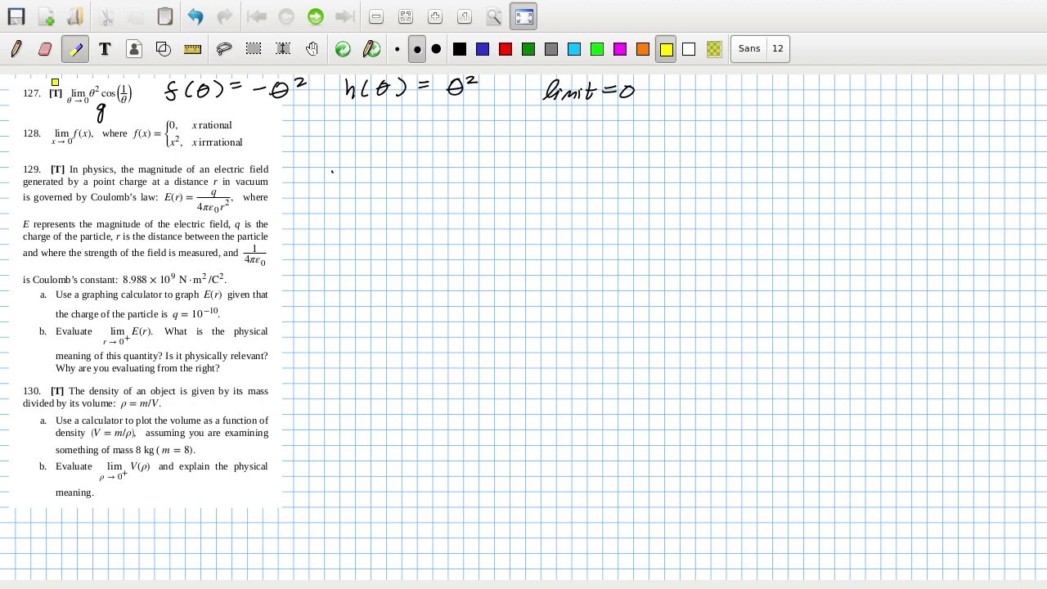
{"action": "left_click_drag", "start_coordinate": [75, 129], "coordinate": [76, 138]}
{"action": "left_click", "coordinate": [15, 49]}
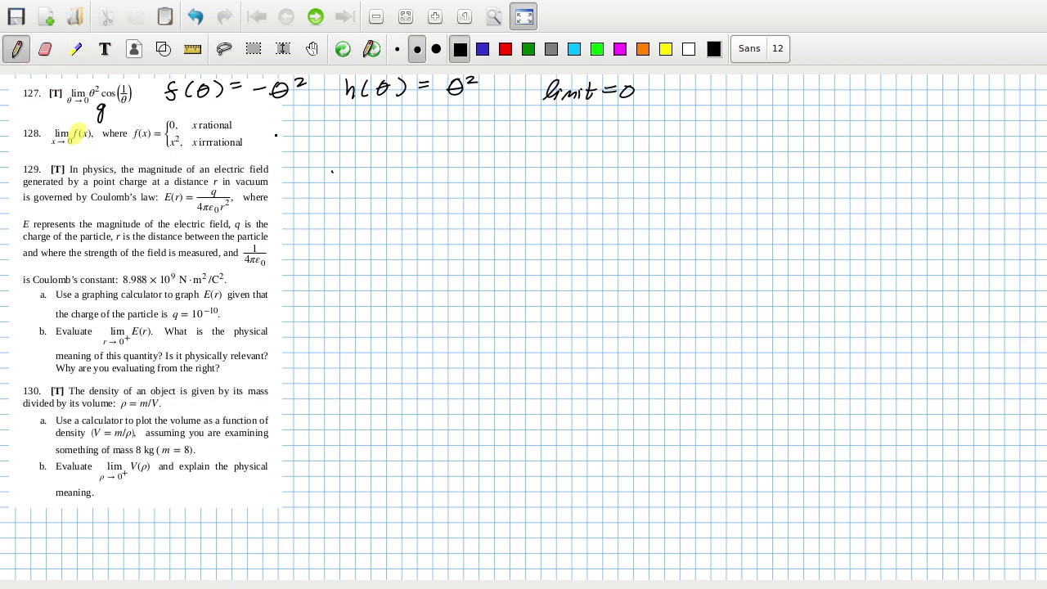
- Handwrite F(x) = 0 in black beside problem 128
{"action": "mouse_move", "coordinate": [274, 141]}
{"action": "left_mouse_down"}
{"action": "mouse_move", "coordinate": [288, 123]}
{"action": "mouse_move", "coordinate": [292, 139]}
{"action": "left_mouse_up"}
{"action": "left_click_drag", "start_coordinate": [301, 127], "coordinate": [303, 137]}
{"action": "left_click_drag", "start_coordinate": [317, 118], "coordinate": [318, 141]}
{"action": "left_click_drag", "start_coordinate": [332, 127], "coordinate": [347, 125]}
{"action": "left_click_drag", "start_coordinate": [333, 131], "coordinate": [346, 131]}
{"action": "left_click_drag", "start_coordinate": [371, 125], "coordinate": [374, 125]}
- Handwrite G(x) = f(x) next to the lower bound
{"action": "mouse_move", "coordinate": [442, 120]}
{"action": "left_mouse_down"}
{"action": "mouse_move", "coordinate": [432, 118]}
{"action": "mouse_move", "coordinate": [433, 129]}
{"action": "mouse_move", "coordinate": [447, 132]}
{"action": "left_mouse_up"}
{"action": "mouse_move", "coordinate": [463, 117]}
{"action": "left_mouse_down"}
{"action": "mouse_move", "coordinate": [454, 138]}
{"action": "mouse_move", "coordinate": [476, 134]}
{"action": "left_mouse_up"}
{"action": "mouse_move", "coordinate": [477, 122]}
{"action": "left_mouse_down"}
{"action": "mouse_move", "coordinate": [466, 134]}
{"action": "mouse_move", "coordinate": [487, 137]}
{"action": "left_mouse_up"}
{"action": "mouse_move", "coordinate": [496, 122]}
{"action": "left_mouse_down"}
{"action": "mouse_move", "coordinate": [510, 122]}
{"action": "mouse_move", "coordinate": [516, 140]}
{"action": "left_mouse_up"}
{"action": "left_click", "coordinate": [524, 120]}
{"action": "left_click_drag", "start_coordinate": [513, 128], "coordinate": [531, 137]}
{"action": "left_click_drag", "start_coordinate": [538, 124], "coordinate": [542, 134]}
{"action": "left_click_drag", "start_coordinate": [551, 117], "coordinate": [557, 139]}
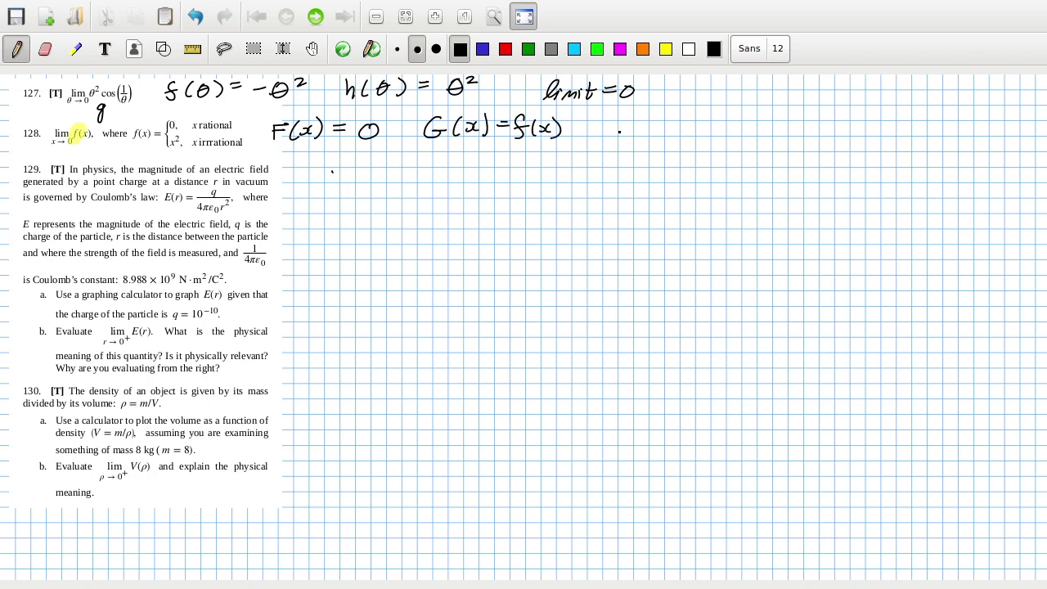
- Handwrite the upper bound H(x) = x
{"action": "left_click_drag", "start_coordinate": [606, 115], "coordinate": [604, 134]}
{"action": "mouse_move", "coordinate": [607, 125]}
{"action": "left_mouse_down"}
{"action": "mouse_move", "coordinate": [622, 123]}
{"action": "mouse_move", "coordinate": [620, 135]}
{"action": "left_mouse_up"}
{"action": "left_click_drag", "start_coordinate": [635, 116], "coordinate": [629, 134]}
{"action": "mouse_move", "coordinate": [639, 120]}
{"action": "left_mouse_down"}
{"action": "mouse_move", "coordinate": [662, 137]}
{"action": "mouse_move", "coordinate": [687, 120]}
{"action": "left_mouse_up"}
{"action": "left_click_drag", "start_coordinate": [672, 126], "coordinate": [689, 126]}
{"action": "mouse_move", "coordinate": [705, 119]}
{"action": "left_mouse_down"}
{"action": "mouse_move", "coordinate": [718, 120]}
{"action": "mouse_move", "coordinate": [702, 130]}
{"action": "mouse_move", "coordinate": [730, 128]}
{"action": "left_mouse_up"}
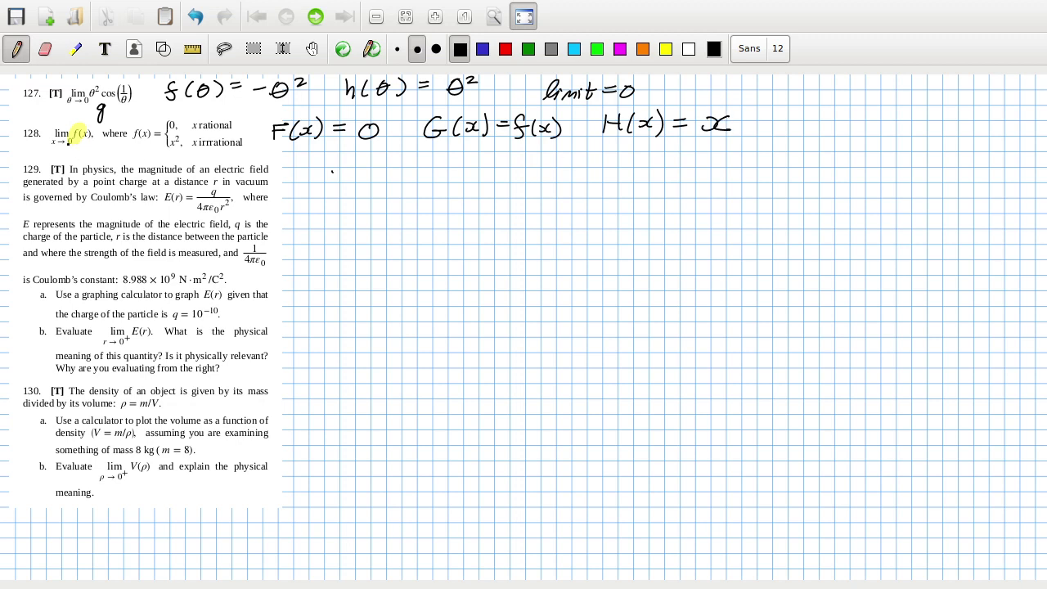
{"action": "key", "text": "alt+Tab"}
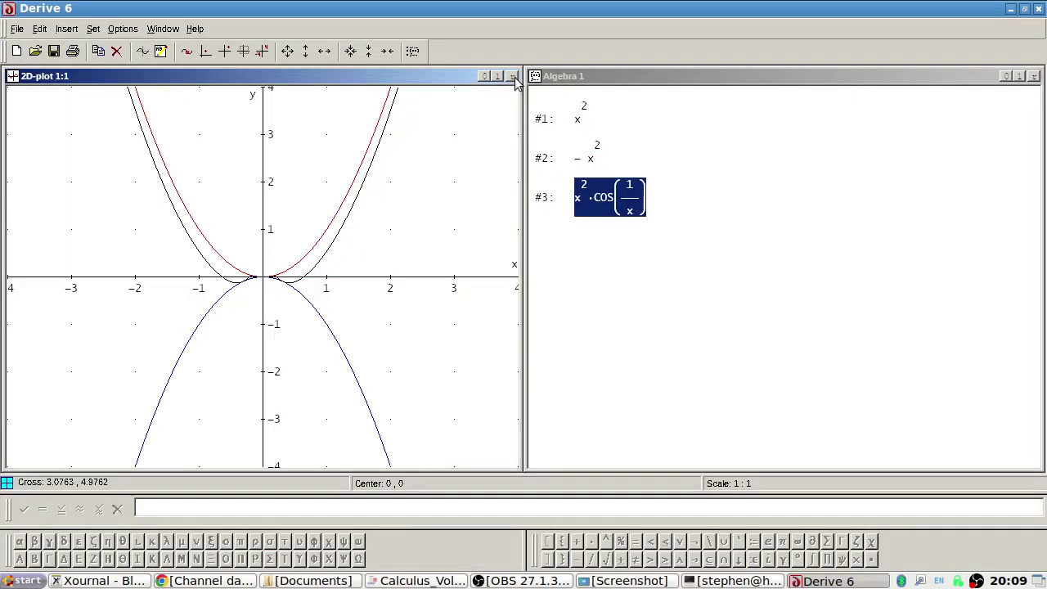
- Close the old plot and enter 0, x^2 and x as expressions #4–#6
{"action": "left_click", "coordinate": [519, 76]}
{"action": "left_click", "coordinate": [541, 502]}
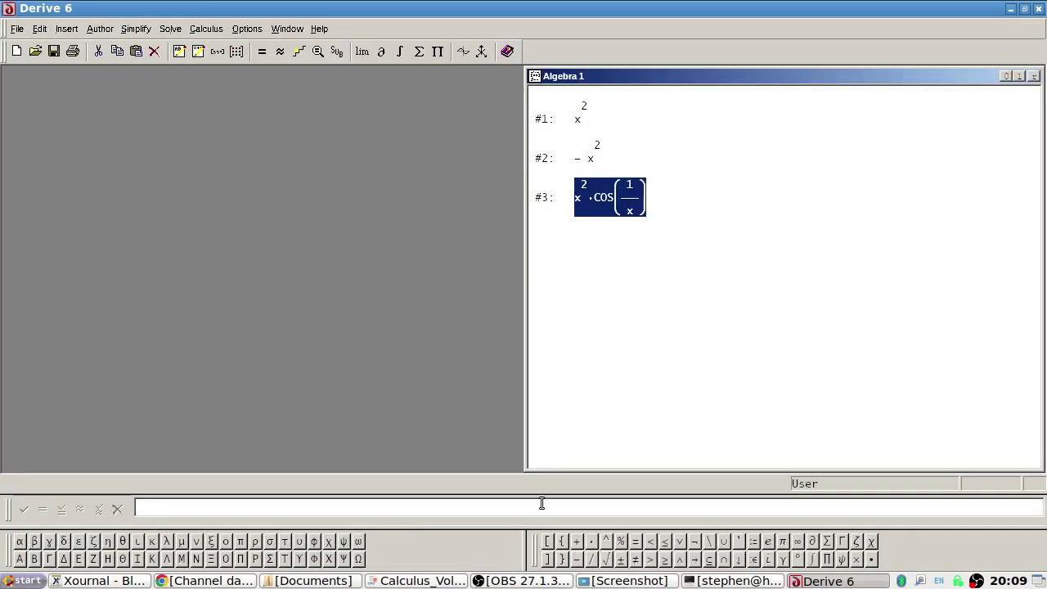
{"action": "type", "text": "0"}
{"action": "key", "text": "Return"}
{"action": "type", "text": "x^2"}
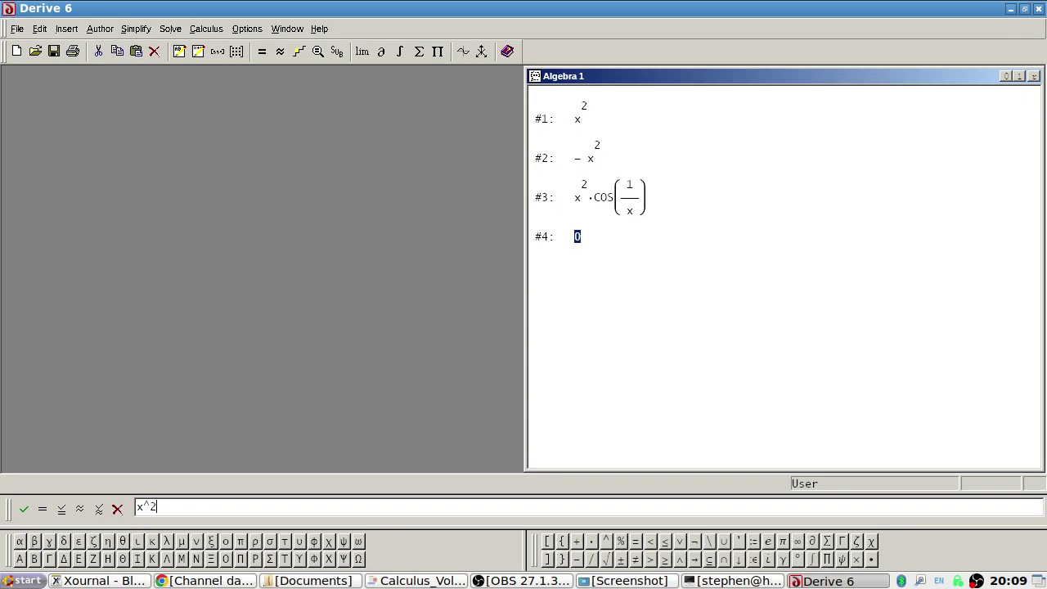
{"action": "key", "text": "Return"}
{"action": "type", "text": "x"}
{"action": "key", "text": "Return"}
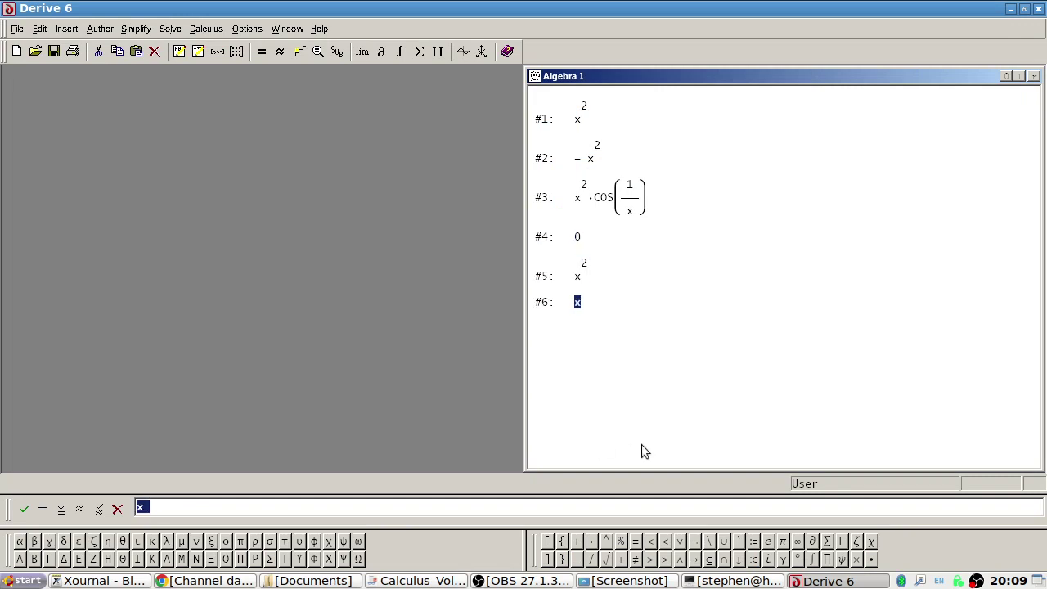
- Graph 0, x and x^2 together in a new 2D plot
{"action": "left_click", "coordinate": [583, 237]}
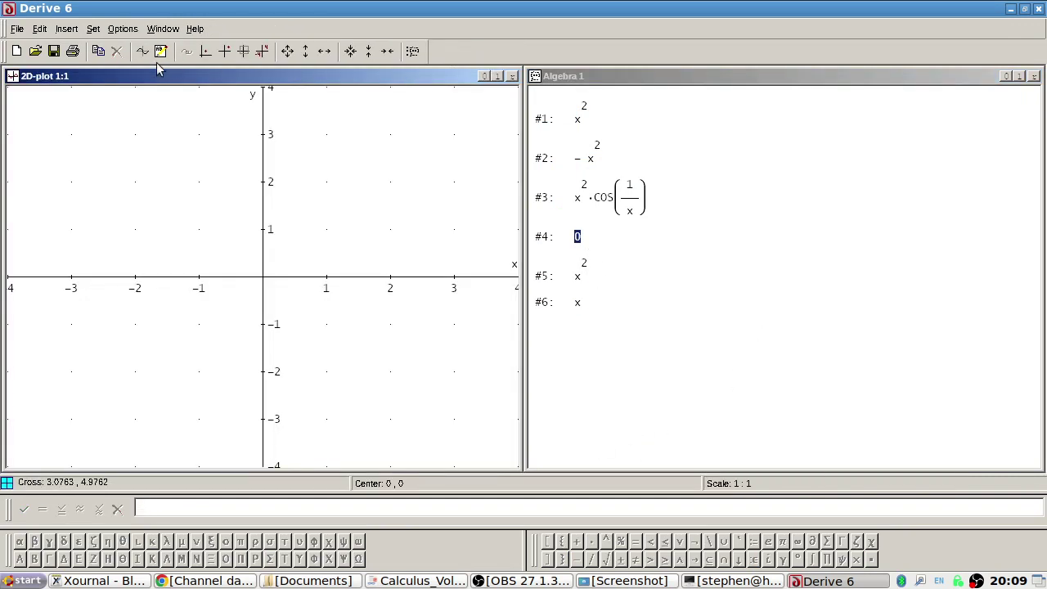
{"action": "left_click", "coordinate": [463, 50]}
{"action": "left_click", "coordinate": [577, 302]}
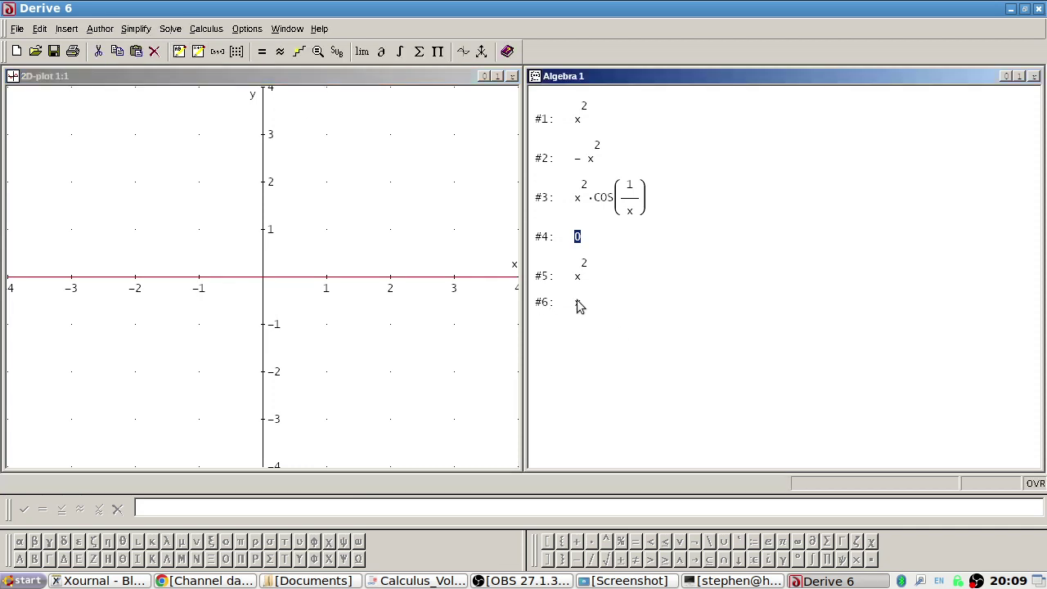
{"action": "left_click", "coordinate": [100, 79]}
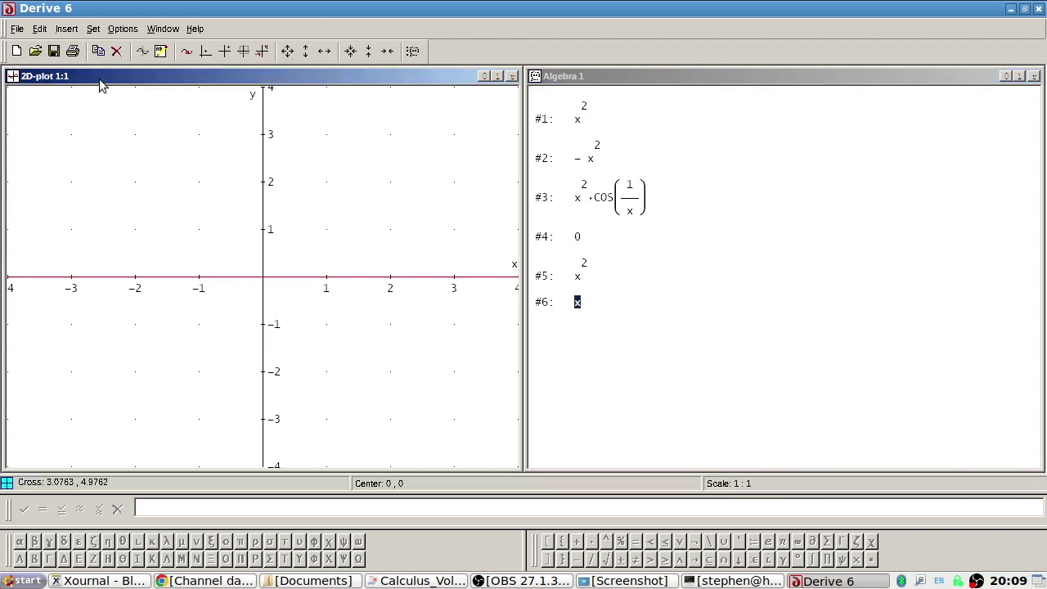
{"action": "left_click", "coordinate": [139, 52]}
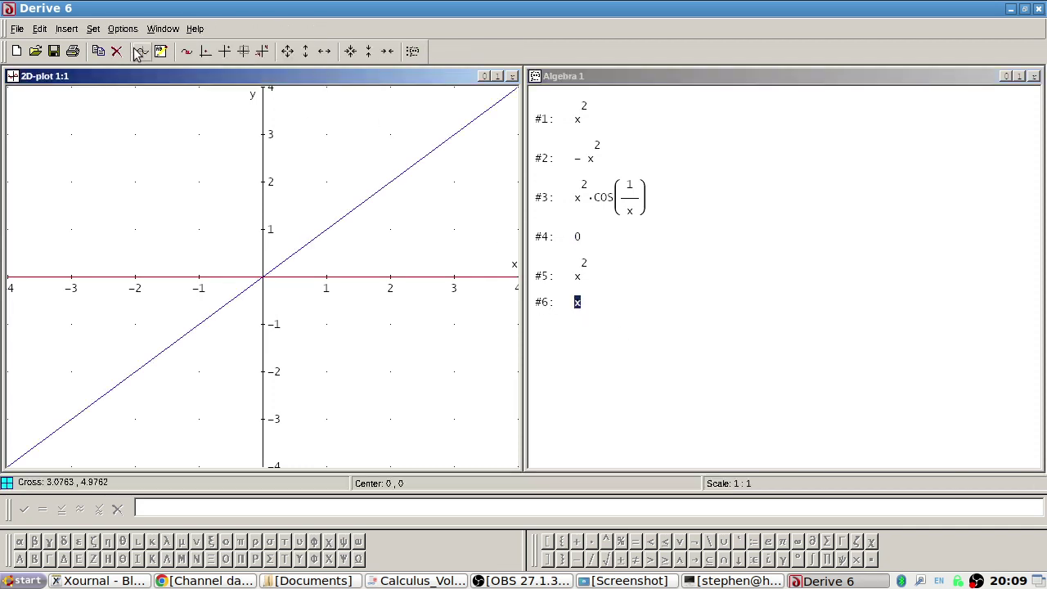
{"action": "left_click", "coordinate": [580, 276]}
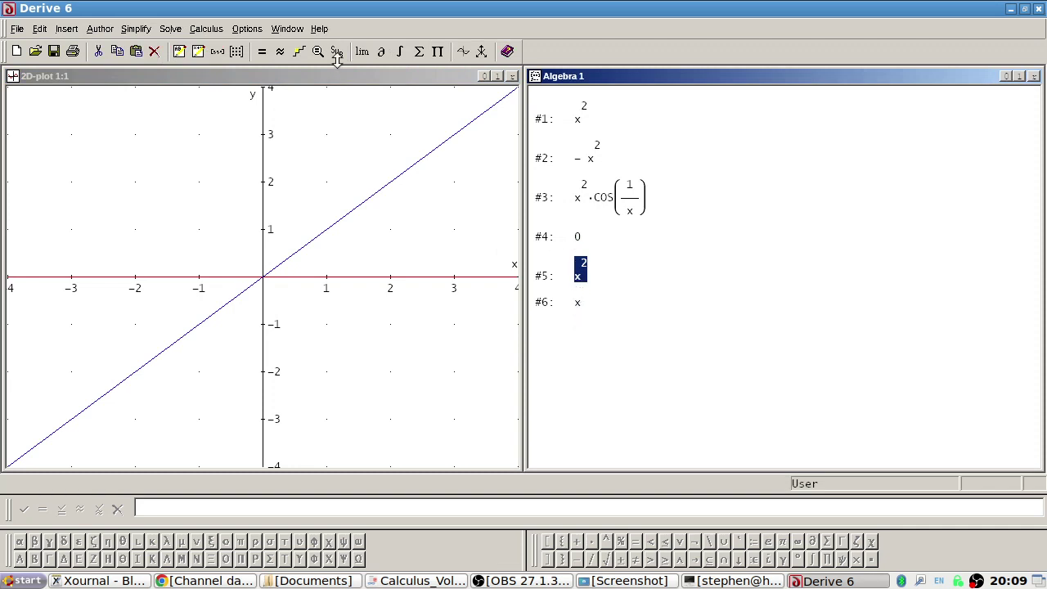
{"action": "left_click", "coordinate": [155, 69]}
{"action": "left_click", "coordinate": [142, 51]}
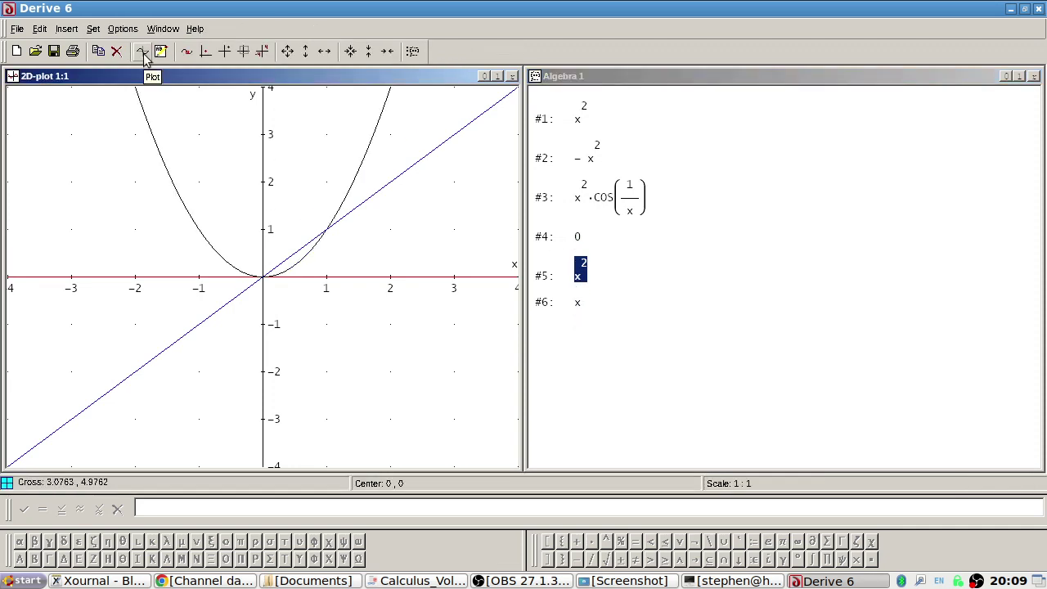
- Zoom in around the origin of the graph, then close the plot window
{"action": "left_click", "coordinate": [285, 55]}
{"action": "left_click", "coordinate": [350, 52]}
{"action": "left_click", "coordinate": [350, 53]}
{"action": "left_click", "coordinate": [350, 52]}
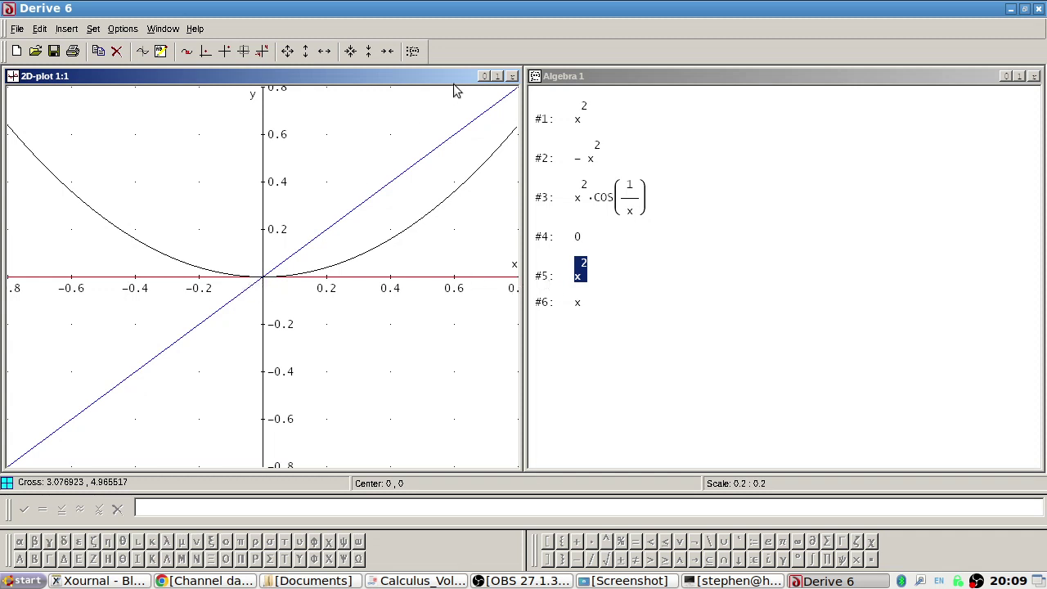
{"action": "left_click", "coordinate": [511, 75]}
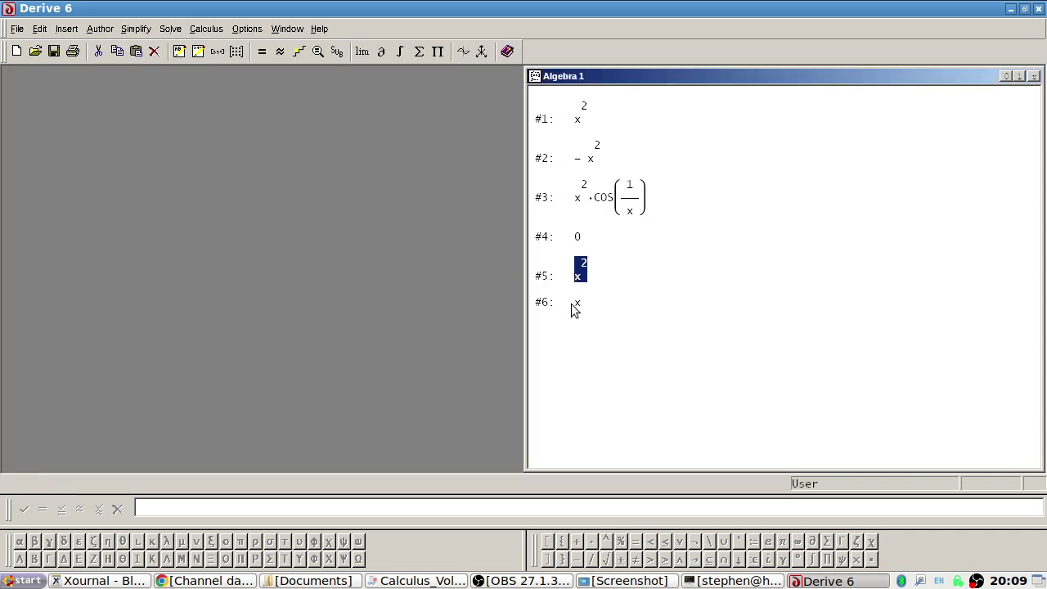
- Replace expression x with abs(x), deleting the old x and mistaken f·|x| entries
{"action": "left_click", "coordinate": [578, 303]}
{"action": "left_click", "coordinate": [589, 503]}
{"action": "type", "text": "fabs(x)"}
{"action": "key", "text": "Return"}
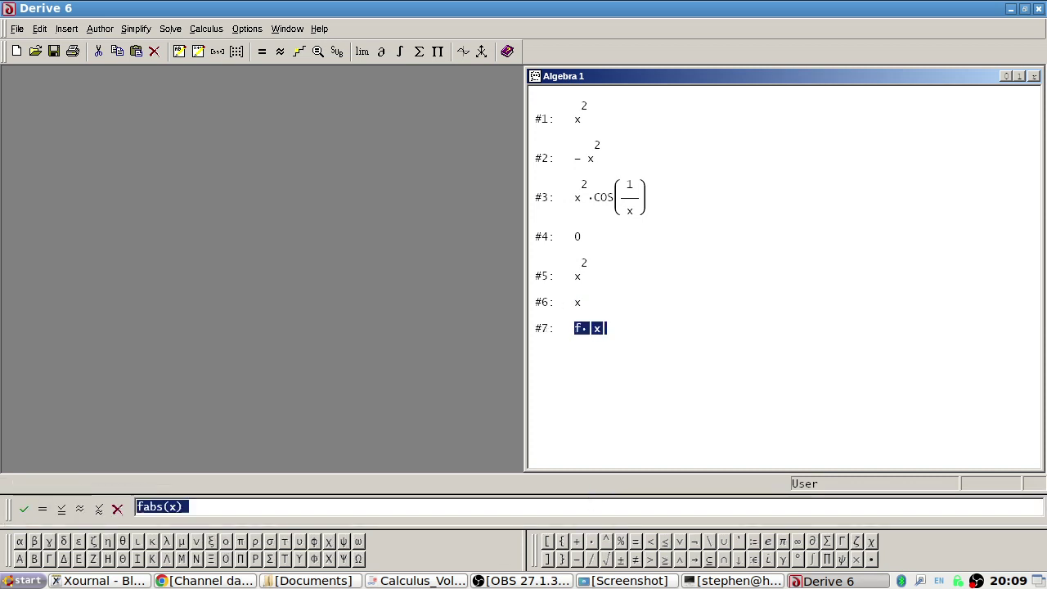
{"action": "left_click", "coordinate": [576, 304]}
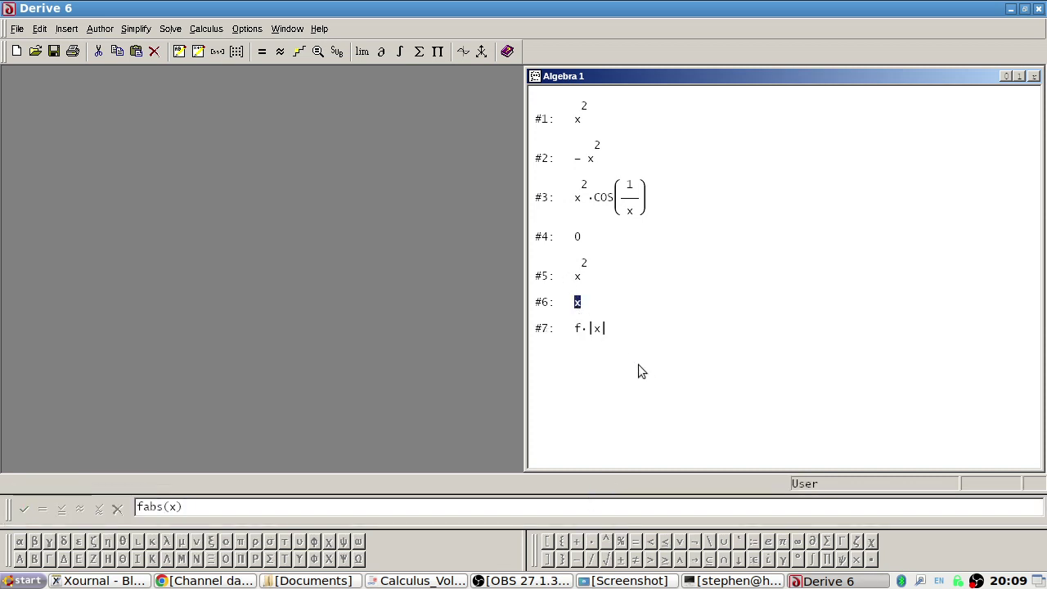
{"action": "key", "text": "Delete"}
{"action": "left_click", "coordinate": [137, 507]}
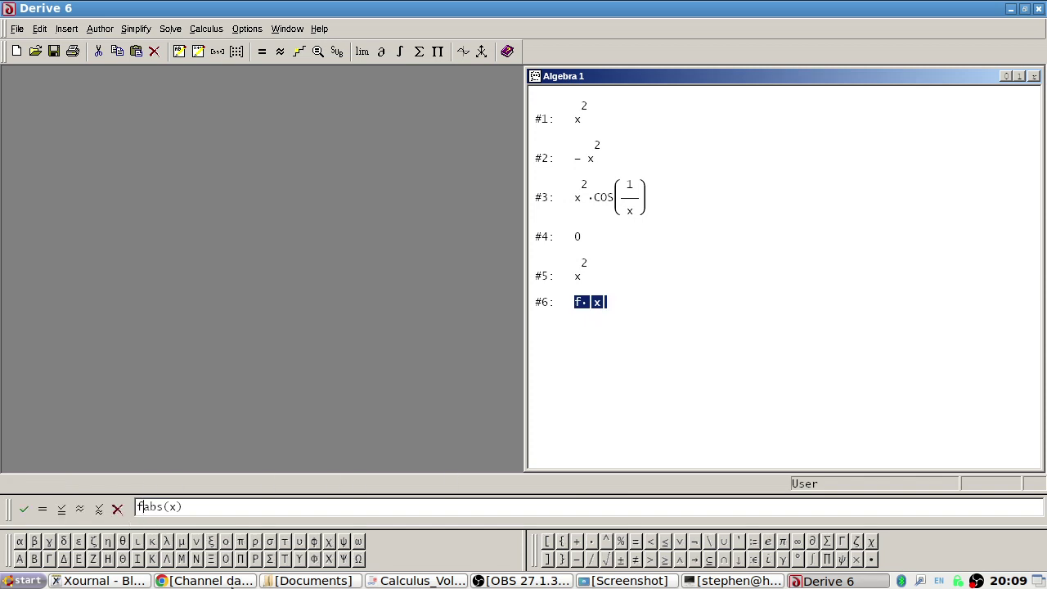
{"action": "key", "text": "Delete"}
{"action": "key", "text": "Return"}
{"action": "left_click", "coordinate": [602, 301]}
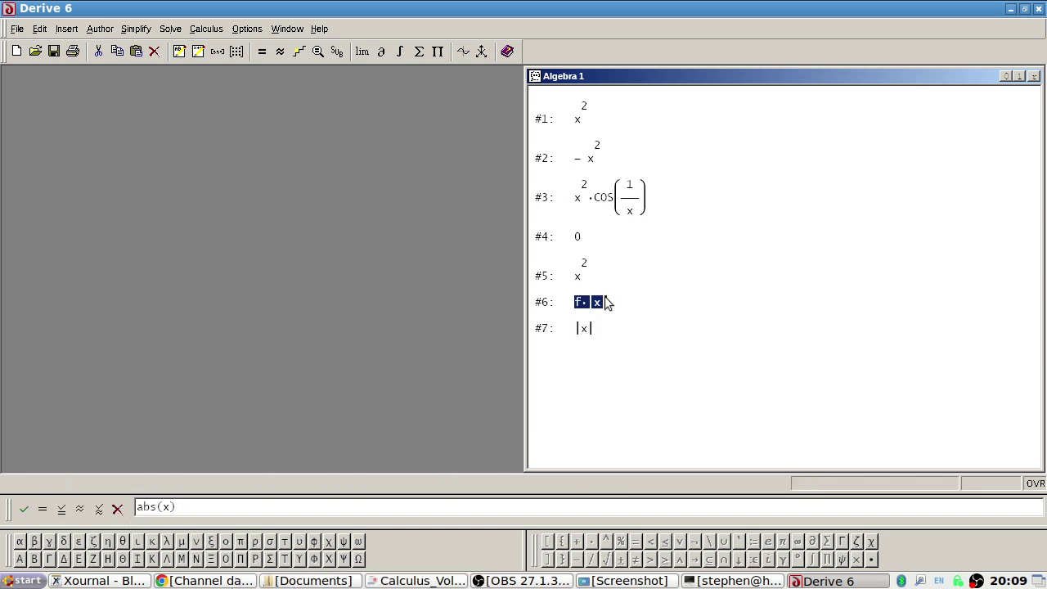
{"action": "key", "text": "Delete"}
- Plot 0, |x| and x^2 together in a new 2D plot window
{"action": "left_click", "coordinate": [578, 236]}
{"action": "left_click", "coordinate": [461, 53]}
{"action": "left_click", "coordinate": [143, 50]}
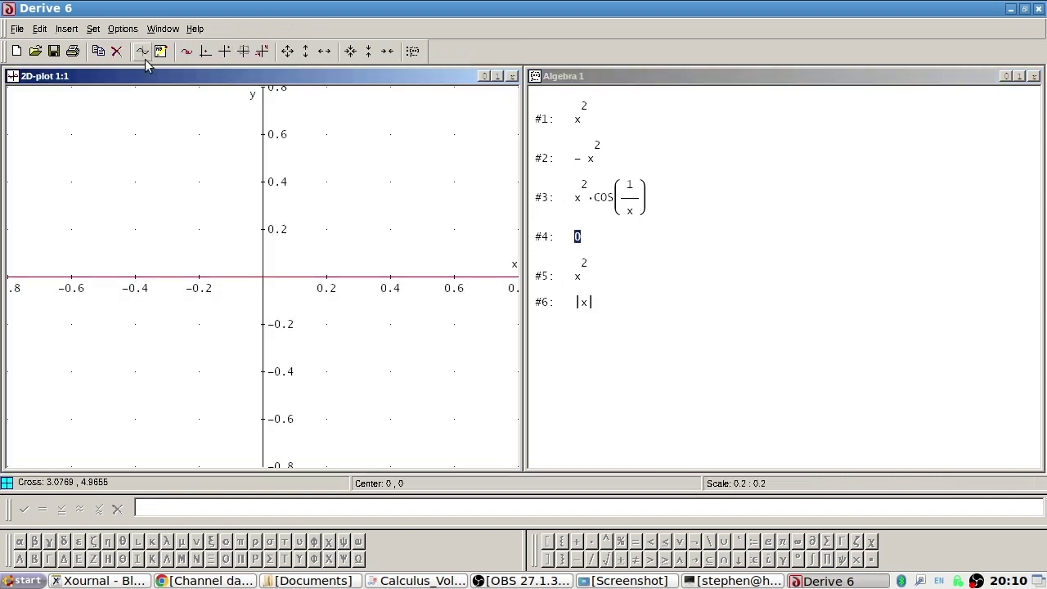
{"action": "left_click", "coordinate": [593, 278]}
{"action": "left_click", "coordinate": [591, 278]}
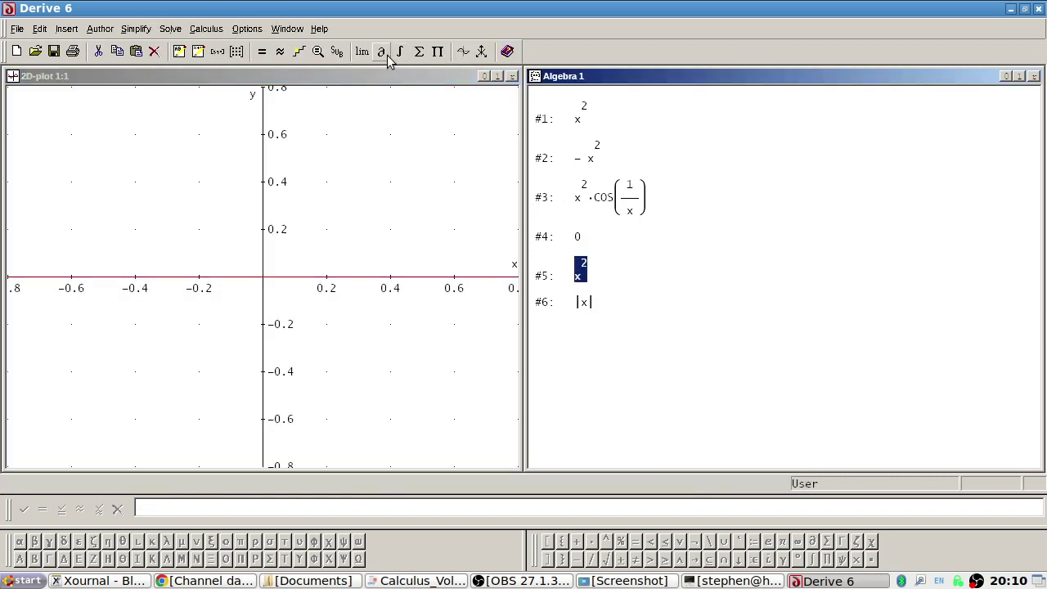
{"action": "left_click", "coordinate": [461, 52]}
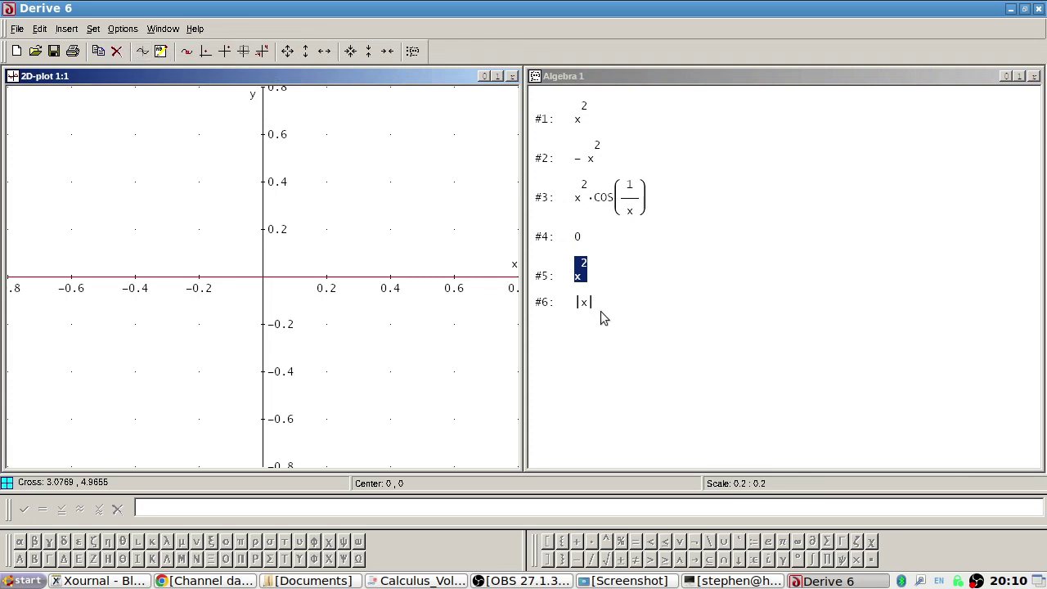
{"action": "left_click", "coordinate": [590, 306]}
{"action": "left_click", "coordinate": [461, 76]}
{"action": "left_click", "coordinate": [143, 51]}
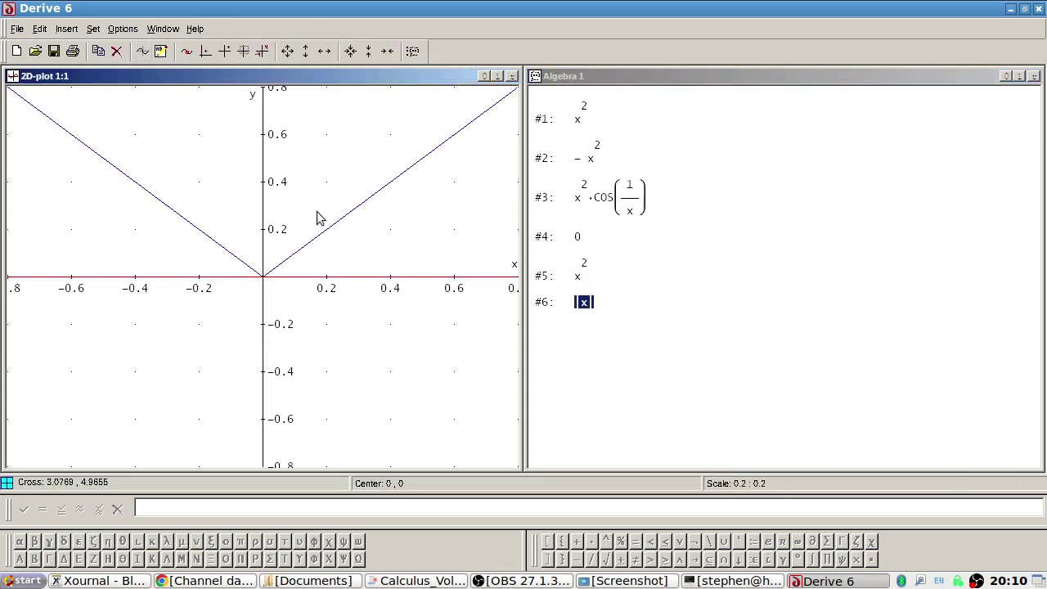
{"action": "left_click", "coordinate": [579, 277]}
{"action": "left_click", "coordinate": [462, 51]}
{"action": "left_click", "coordinate": [142, 51]}
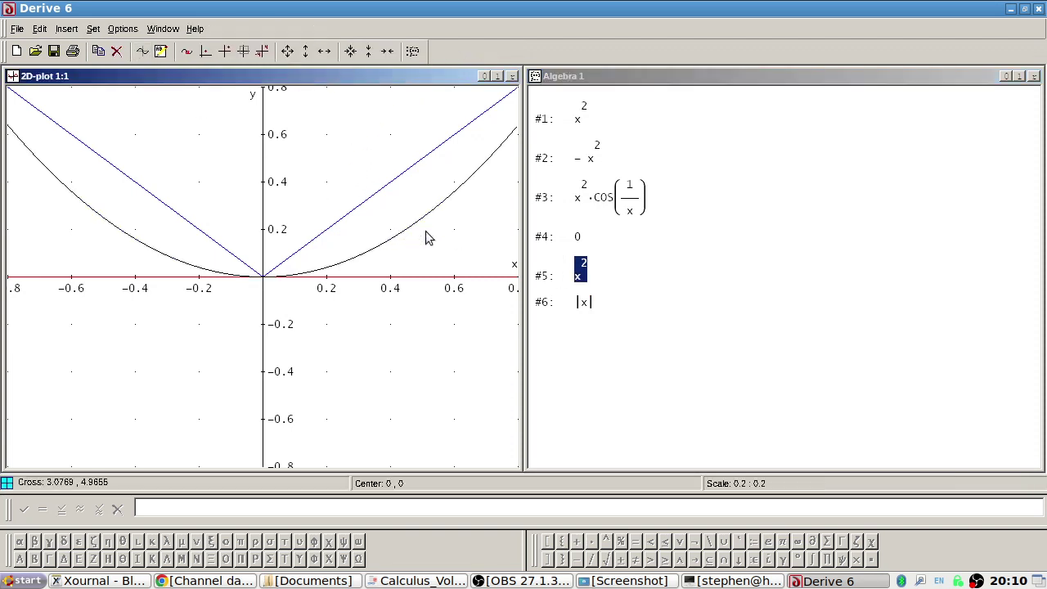
{"action": "key", "text": "alt+Tab"}
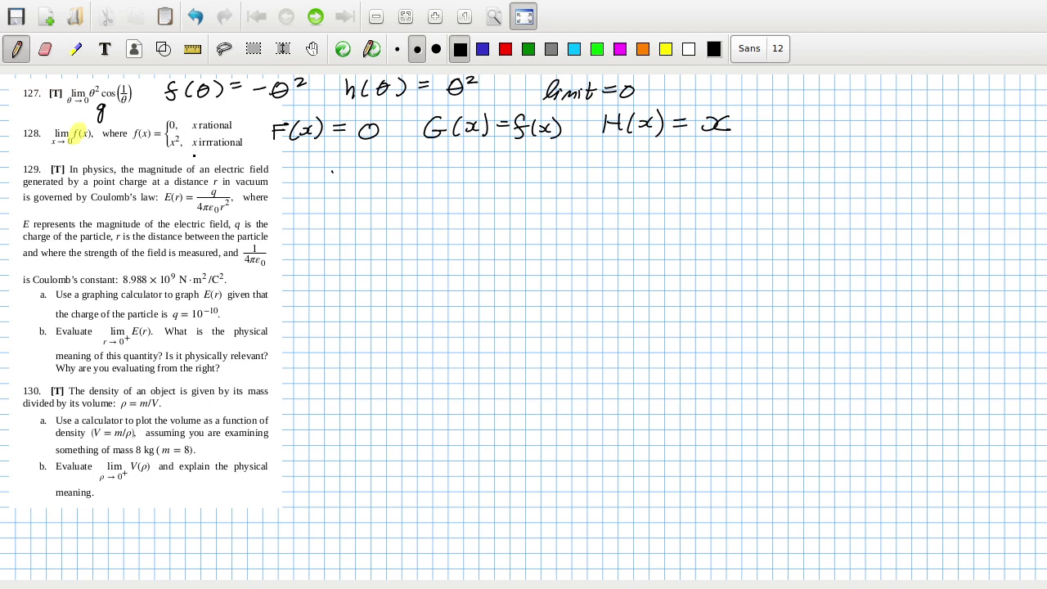
- Sketch a small pair of axes at the upper right of the notes
{"action": "key", "text": "alt+Tab"}
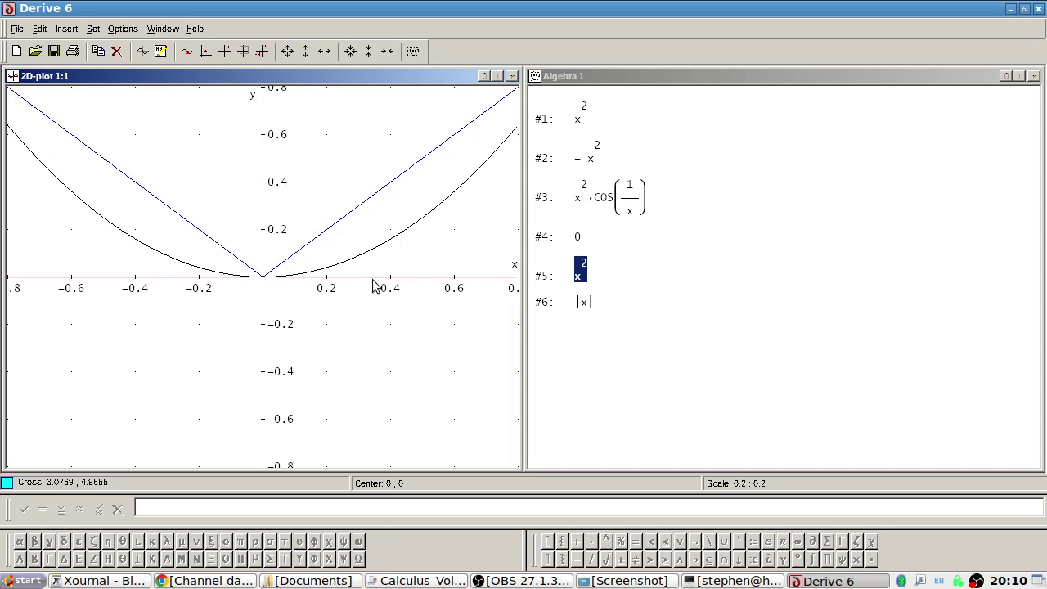
{"action": "key", "text": "alt+Tab"}
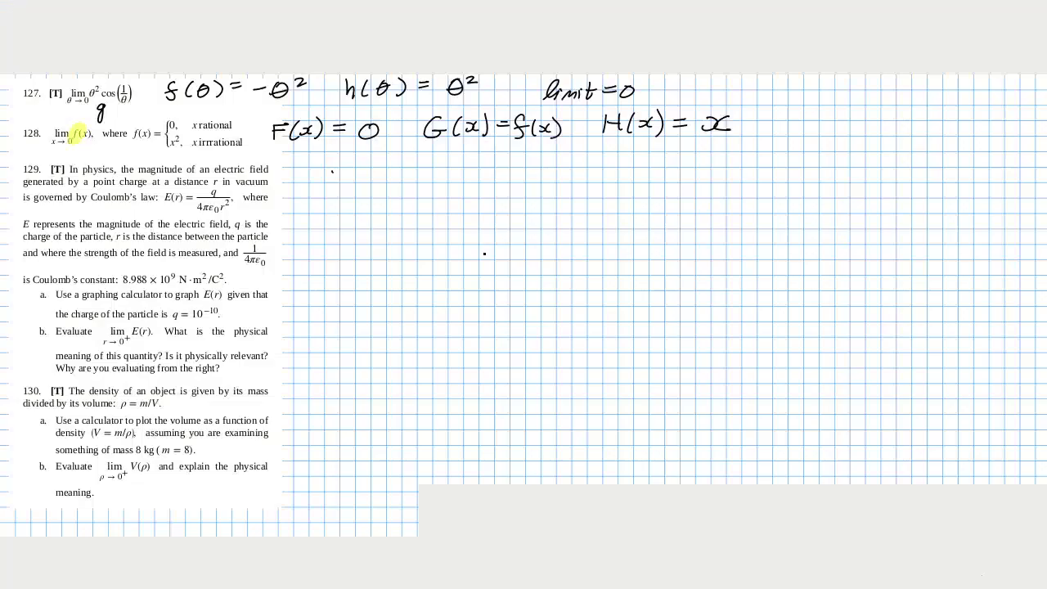
{"action": "left_click_drag", "start_coordinate": [871, 105], "coordinate": [883, 216]}
{"action": "left_click_drag", "start_coordinate": [810, 159], "coordinate": [941, 157]}
- Underline F(x) = 0 in red and trace it along the sketch's x-axis
{"action": "left_click", "coordinate": [506, 51]}
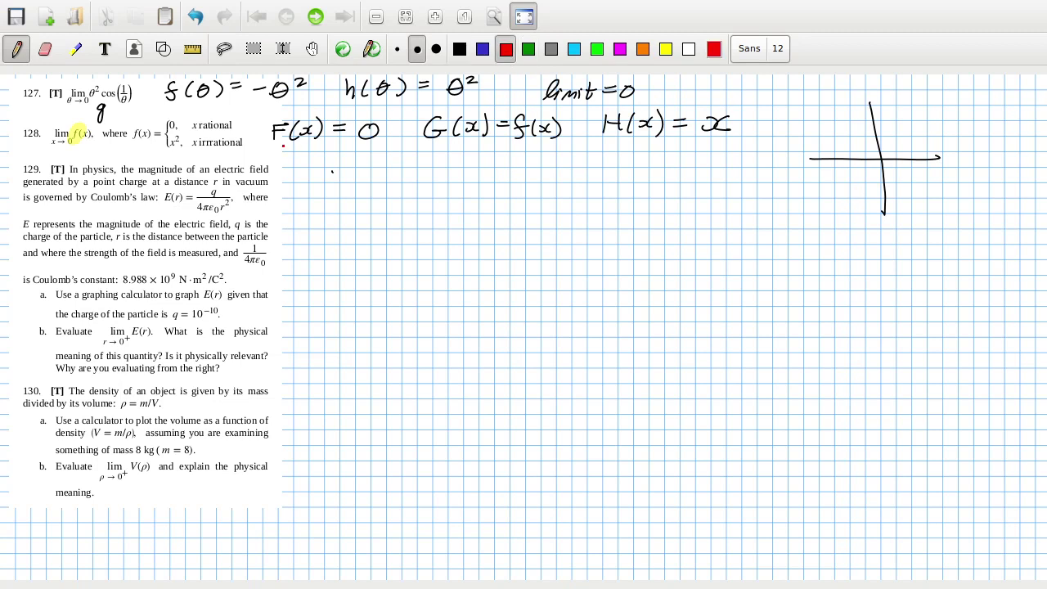
{"action": "left_click_drag", "start_coordinate": [284, 146], "coordinate": [344, 138]}
{"action": "mouse_move", "coordinate": [813, 159]}
{"action": "left_mouse_down"}
{"action": "mouse_move", "coordinate": [914, 161]}
{"action": "mouse_move", "coordinate": [852, 162]}
{"action": "mouse_move", "coordinate": [867, 158]}
{"action": "left_mouse_up"}
- Add absolute value bars so the upper bound reads H(x) = |x|
{"action": "left_click", "coordinate": [530, 51]}
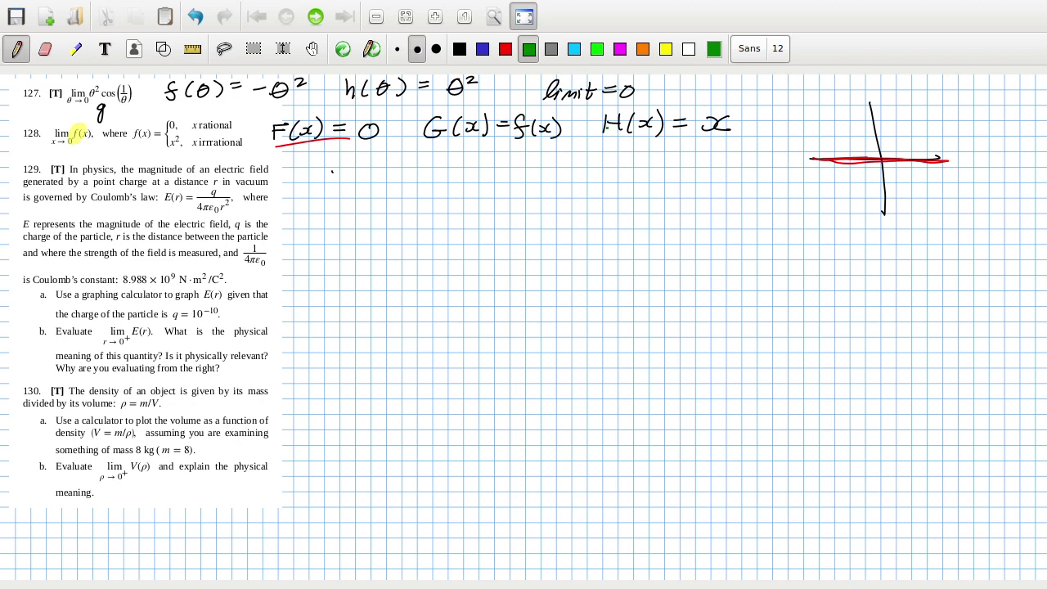
{"action": "left_click", "coordinate": [459, 49]}
{"action": "left_click_drag", "start_coordinate": [698, 110], "coordinate": [697, 144]}
{"action": "left_click_drag", "start_coordinate": [740, 111], "coordinate": [741, 139]}
- Sketch a green curve on the axes and dash the |x| V in black
{"action": "left_click", "coordinate": [528, 49]}
{"action": "mouse_move", "coordinate": [821, 109]}
{"action": "left_mouse_down"}
{"action": "mouse_move", "coordinate": [881, 157]}
{"action": "mouse_move", "coordinate": [924, 118]}
{"action": "left_mouse_up"}
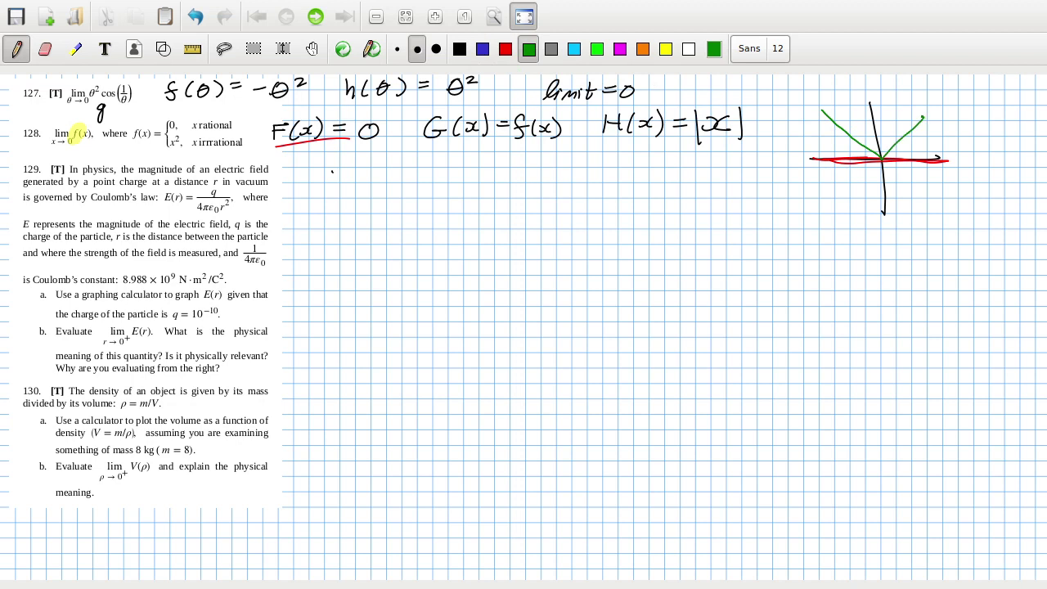
{"action": "left_click", "coordinate": [459, 49]}
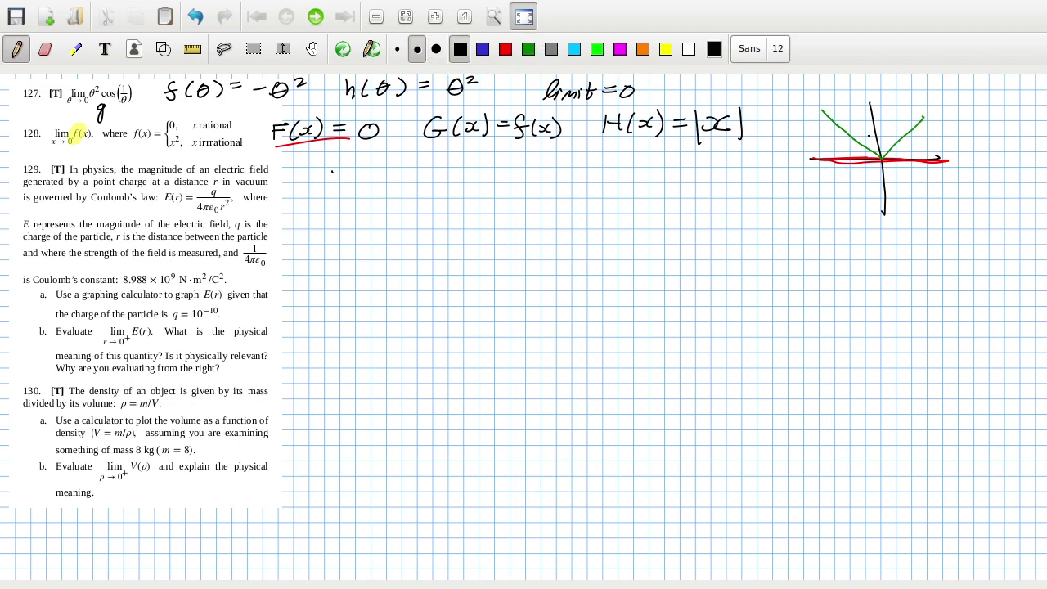
{"action": "key", "text": "alt+Tab"}
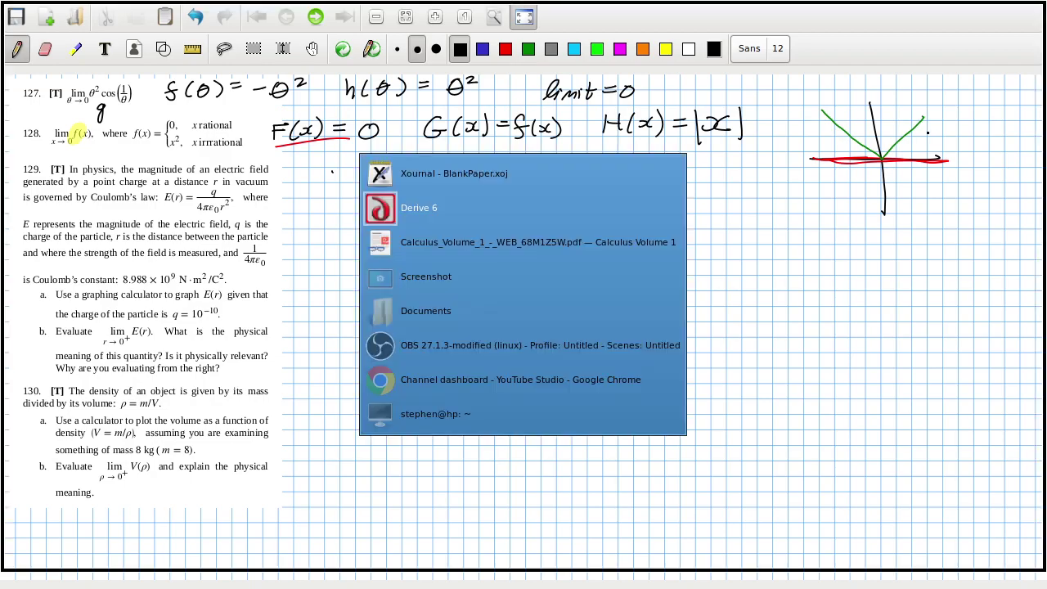
{"action": "key", "text": "alt+Tab"}
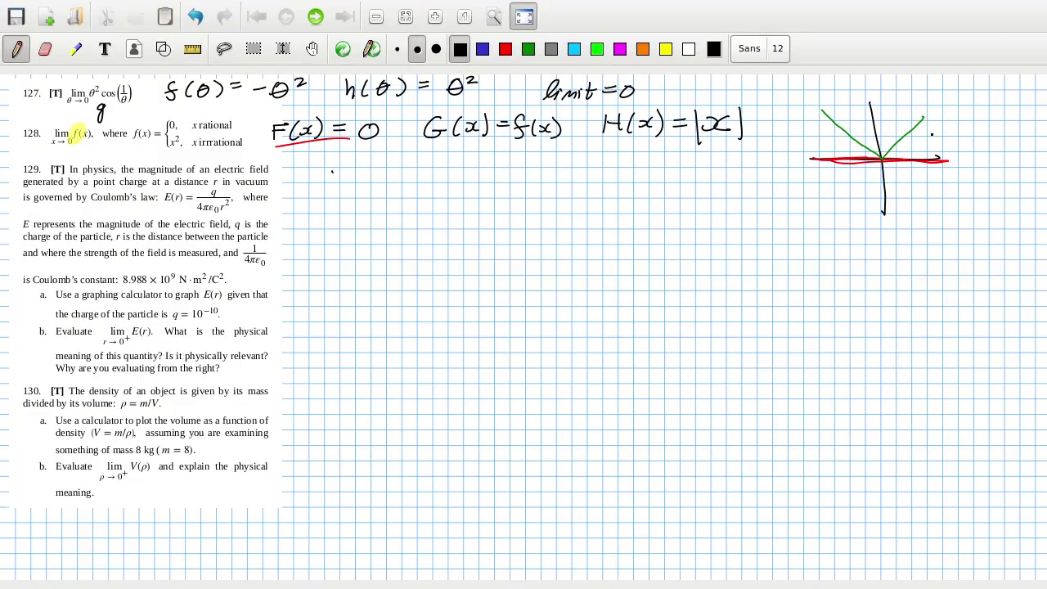
{"action": "left_click_drag", "start_coordinate": [925, 129], "coordinate": [931, 130]}
{"action": "left_click_drag", "start_coordinate": [882, 155], "coordinate": [889, 157]}
{"action": "left_click_drag", "start_coordinate": [821, 128], "coordinate": [829, 133]}
- Switch to Derive 6 and close the old 2D plot window
{"action": "key", "text": "alt+Tab"}
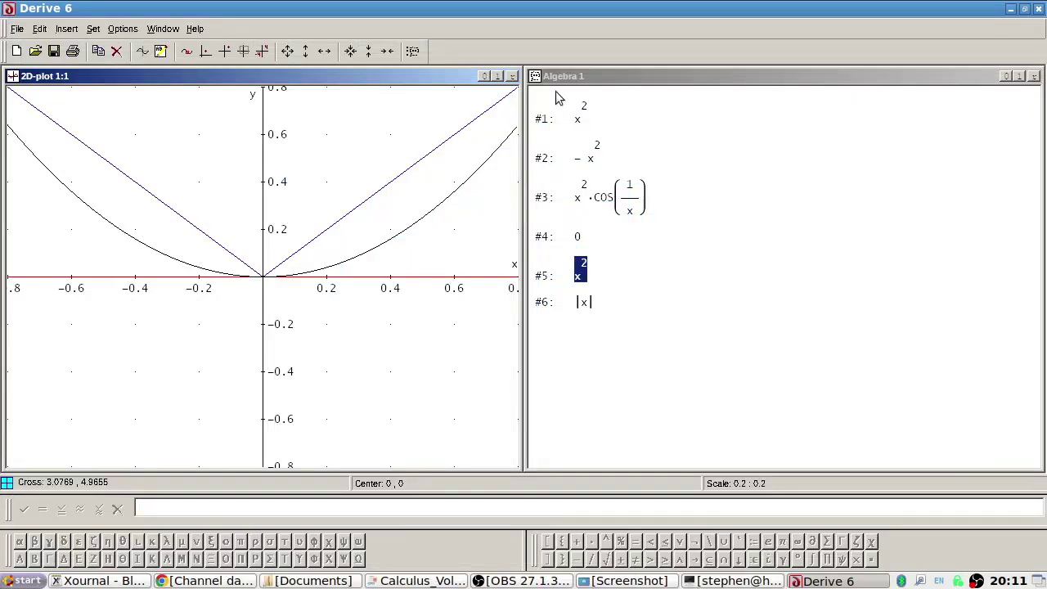
{"action": "left_click", "coordinate": [512, 75]}
- Start defining E(r) = (10^-10)/(r^2) in Derive, checking the formula in the notes
{"action": "key", "text": "alt+Tab"}
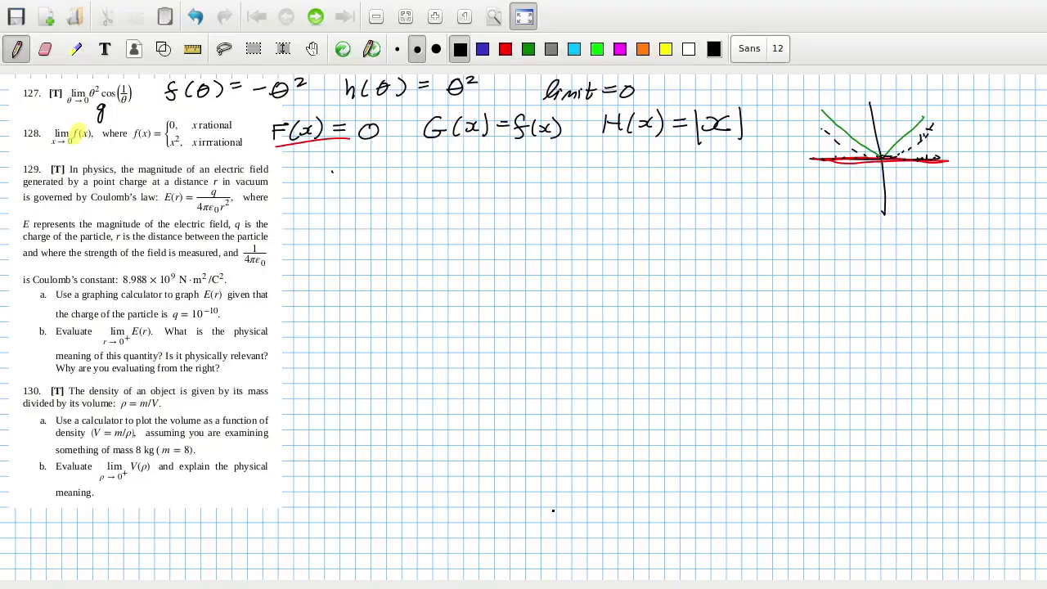
{"action": "key", "text": "alt+Tab"}
{"action": "type", "text": "E(r"}
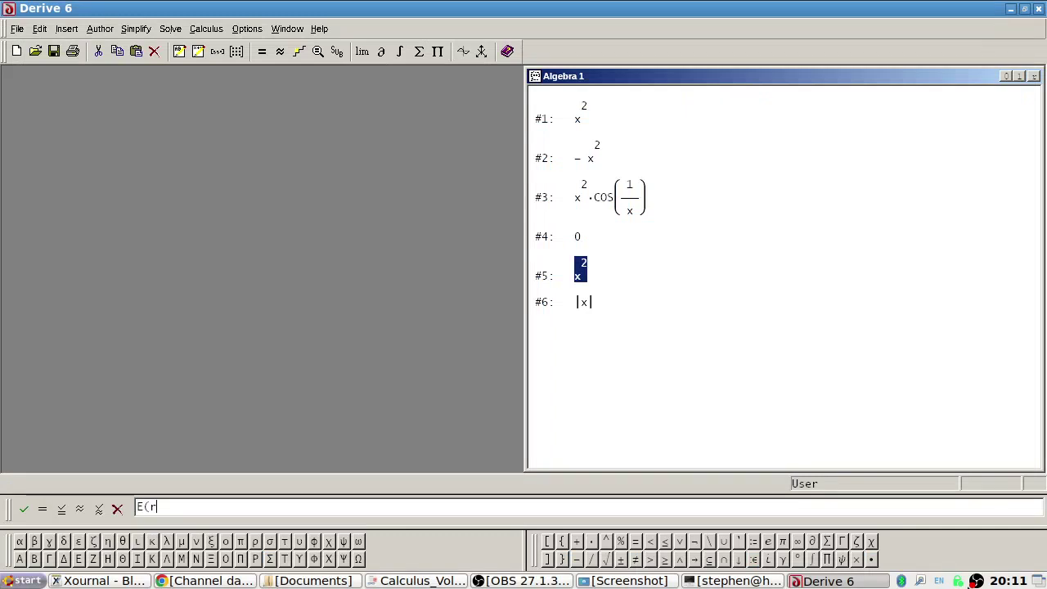
{"action": "type", "text": ") ="}
{"action": "key", "text": "alt+Tab"}
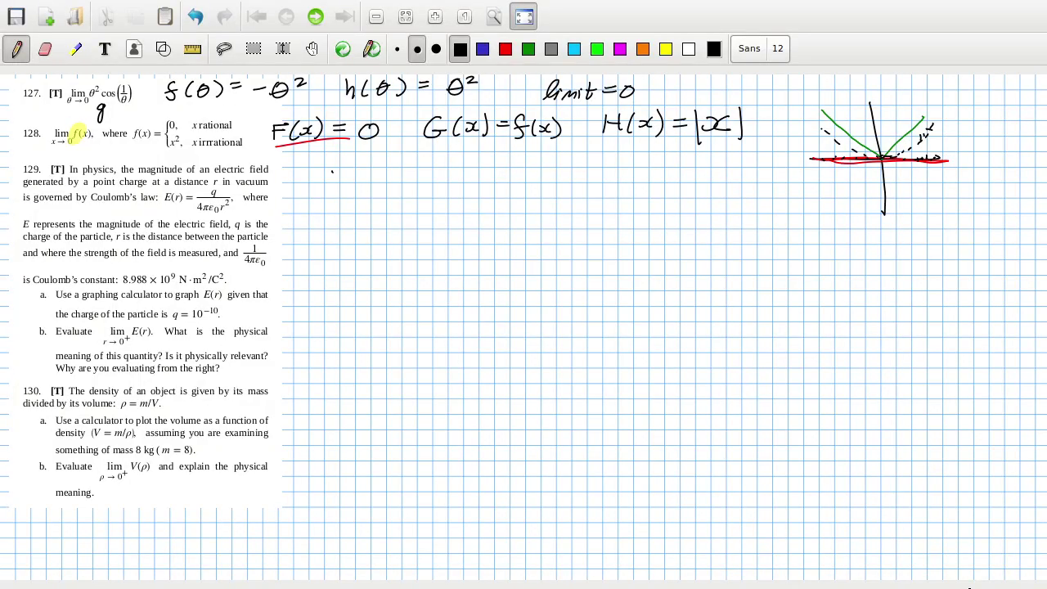
{"action": "key", "text": "alt+Tab"}
{"action": "type", "text": "(10"}
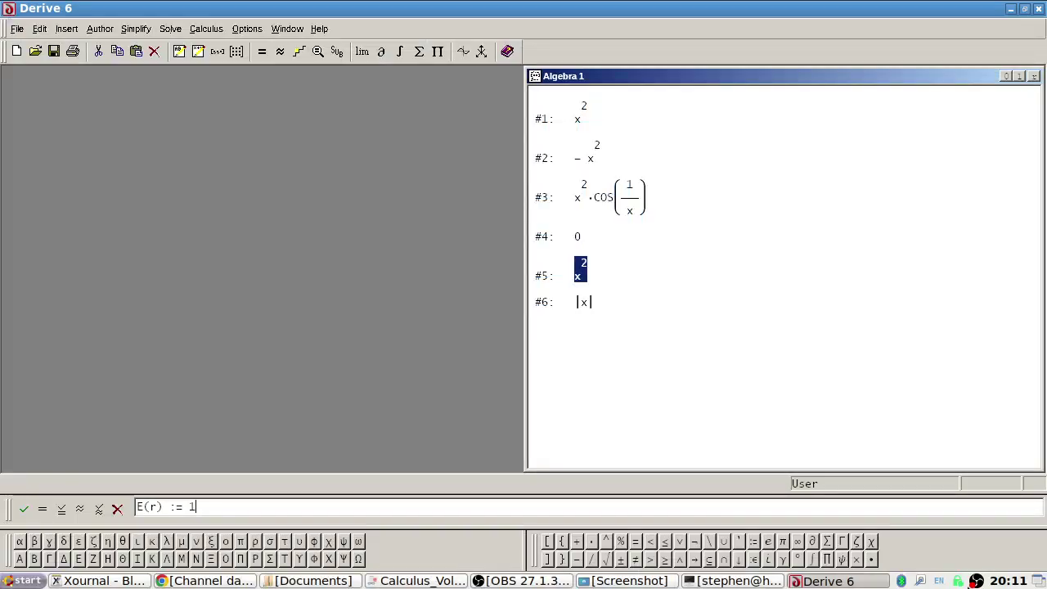
{"action": "type", "text": "^-10)/"}
{"action": "key", "text": "alt+Tab"}
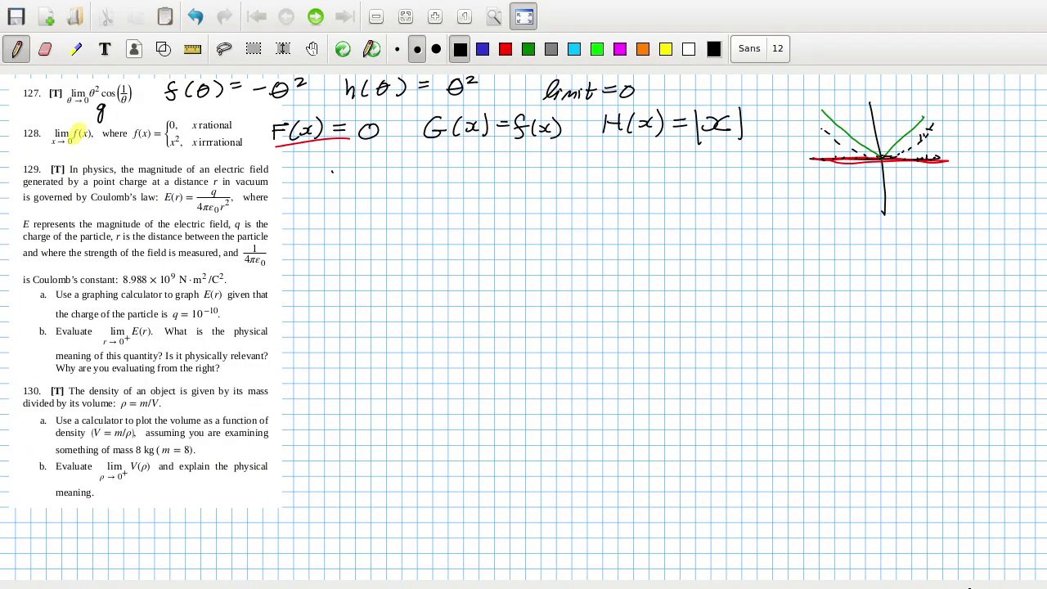
{"action": "key", "text": "alt+Tab"}
{"action": "type", "text": "r^2)"}
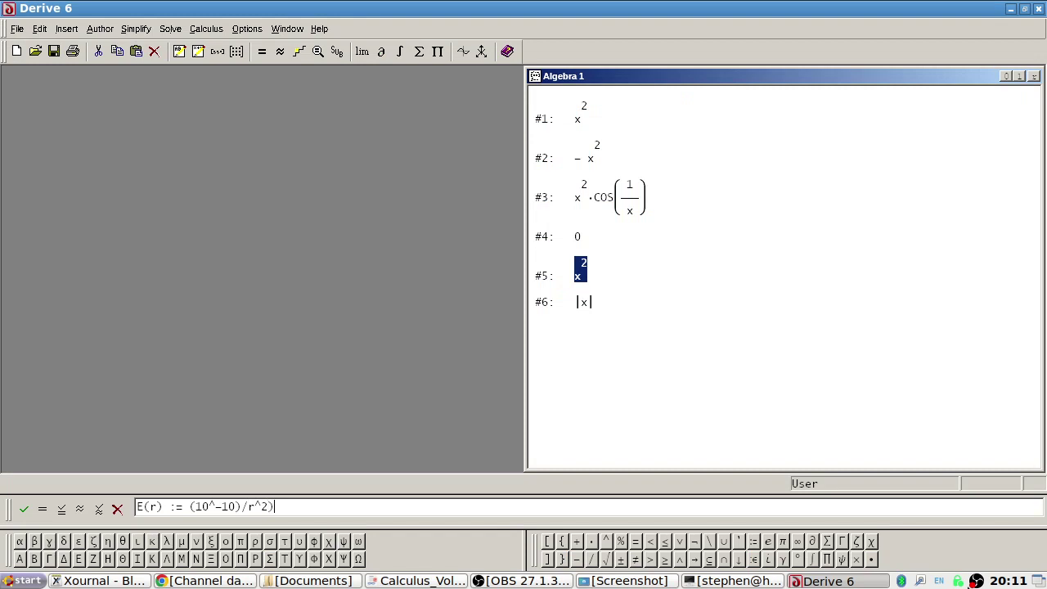
- Insert the (8.988*10^9) factor to complete E(r) as #7, then enter E(r) as #8
{"action": "left_click", "coordinate": [252, 507]}
{"action": "type", "text": "(()*"}
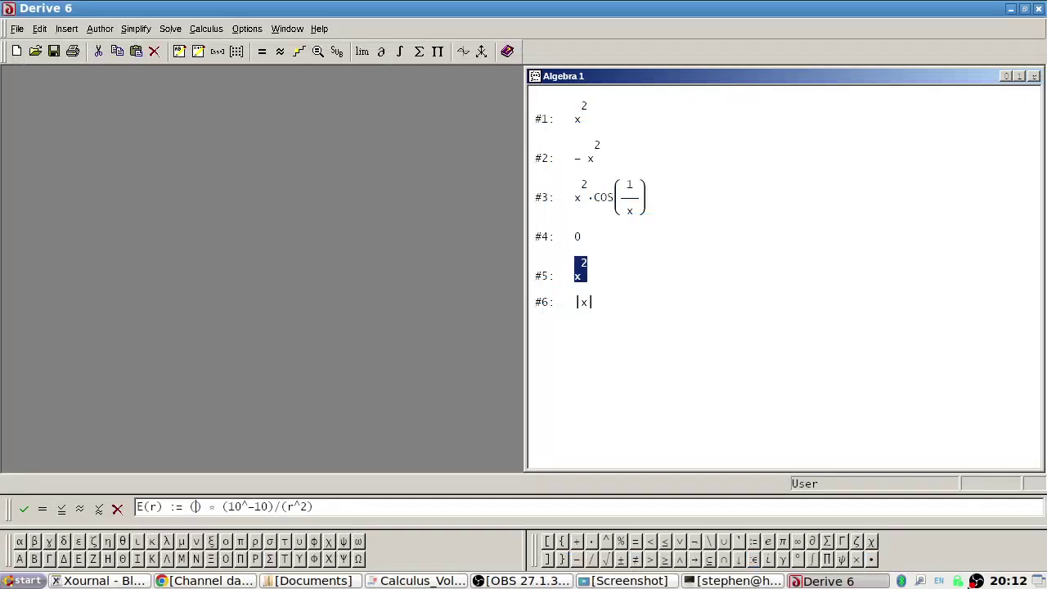
{"action": "type", "text": "8.) * (10^-10)/(r^2"}
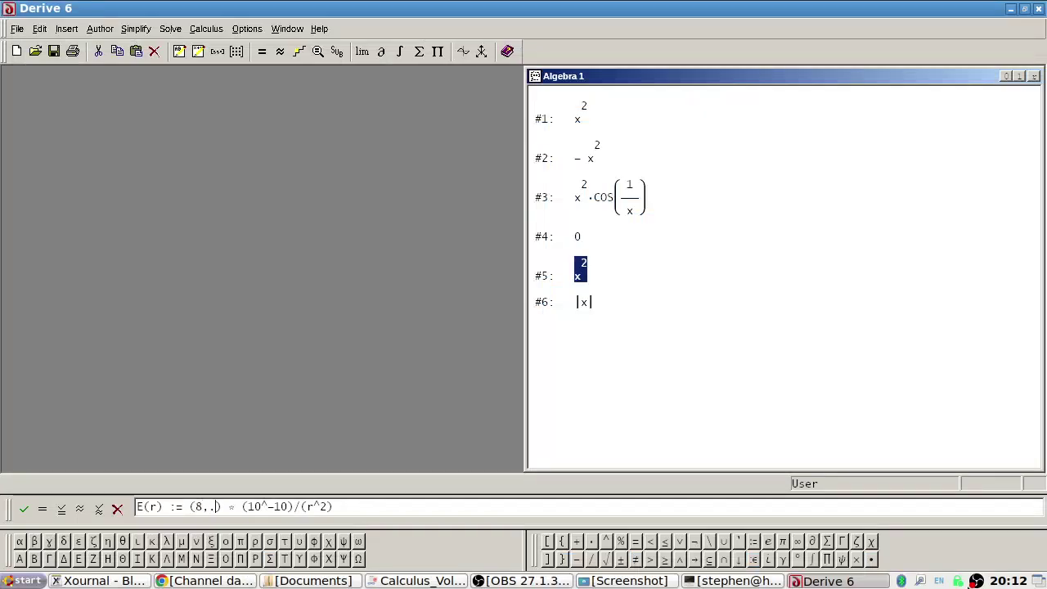
{"action": "key", "text": "BackSpace"}
{"action": "key", "text": "BackSpace"}
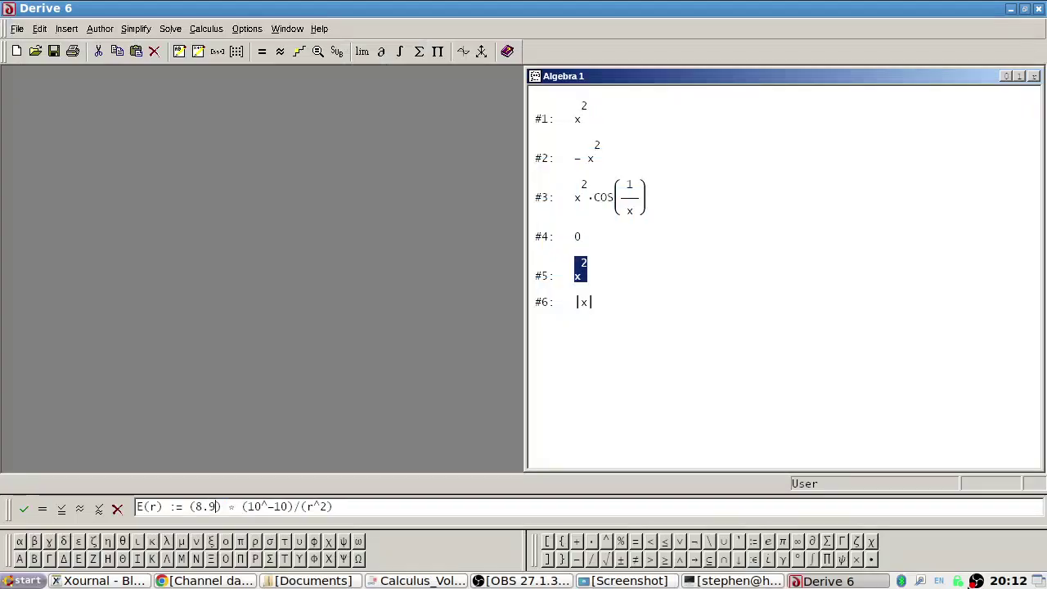
{"action": "type", "text": "88 "}
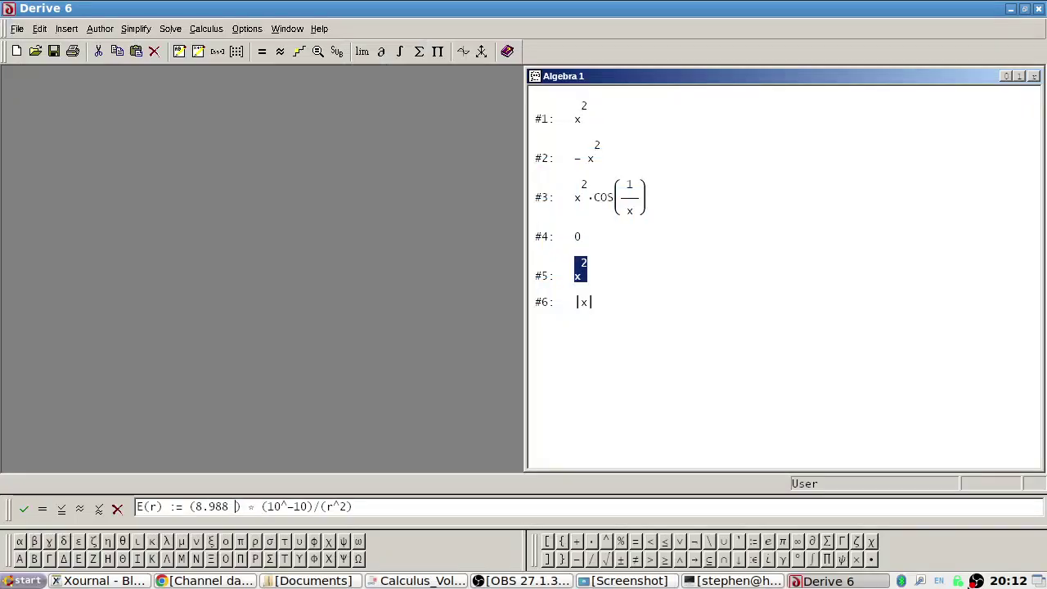
{"action": "type", "text": "*10"}
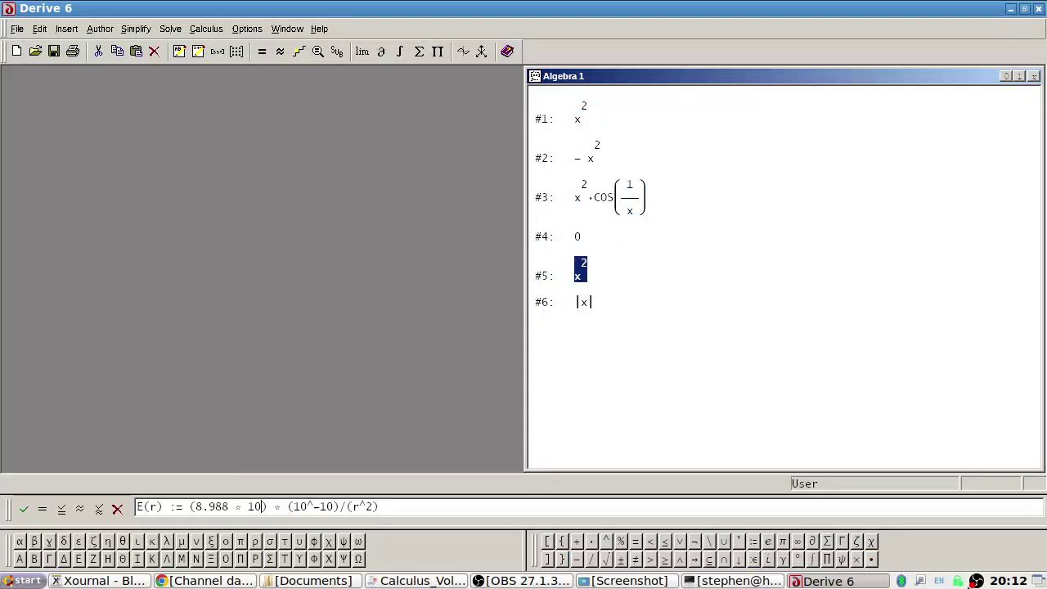
{"action": "type", "text": "^9) * (10^-10)/(r^2)"}
{"action": "key", "text": "Return"}
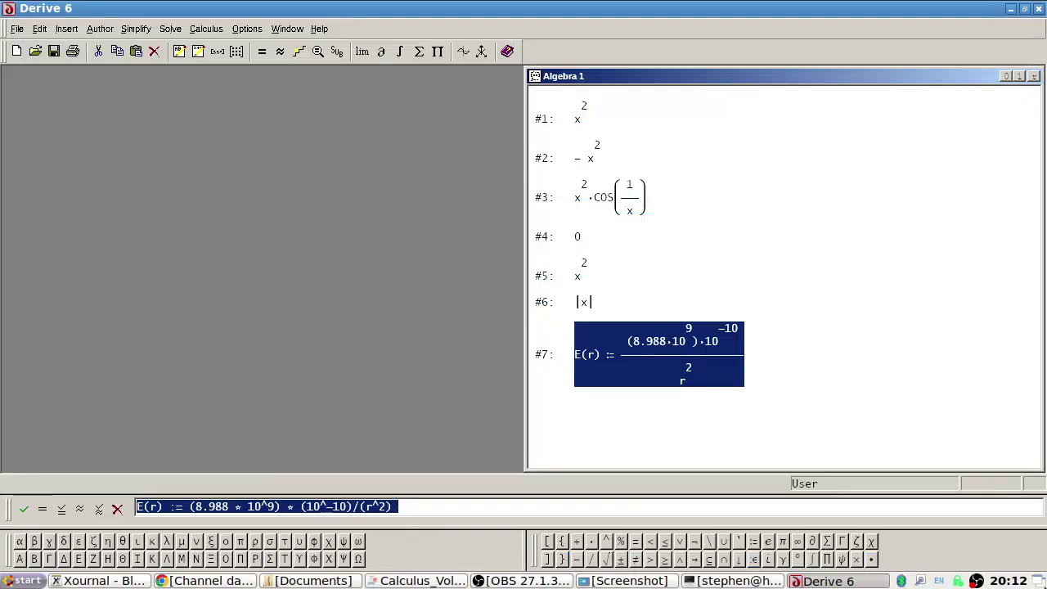
{"action": "type", "text": "E(r)"}
{"action": "key", "text": "Return"}
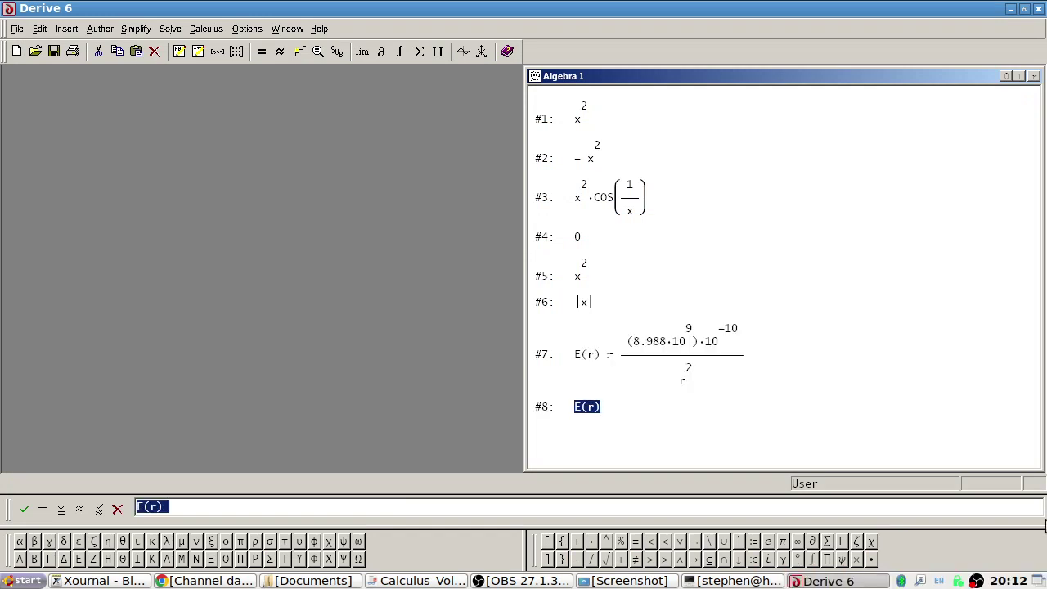
- Plot E(r) in a new 2D window, with x from -2 to 2 and y from -20 to 20
{"action": "left_click", "coordinate": [463, 51]}
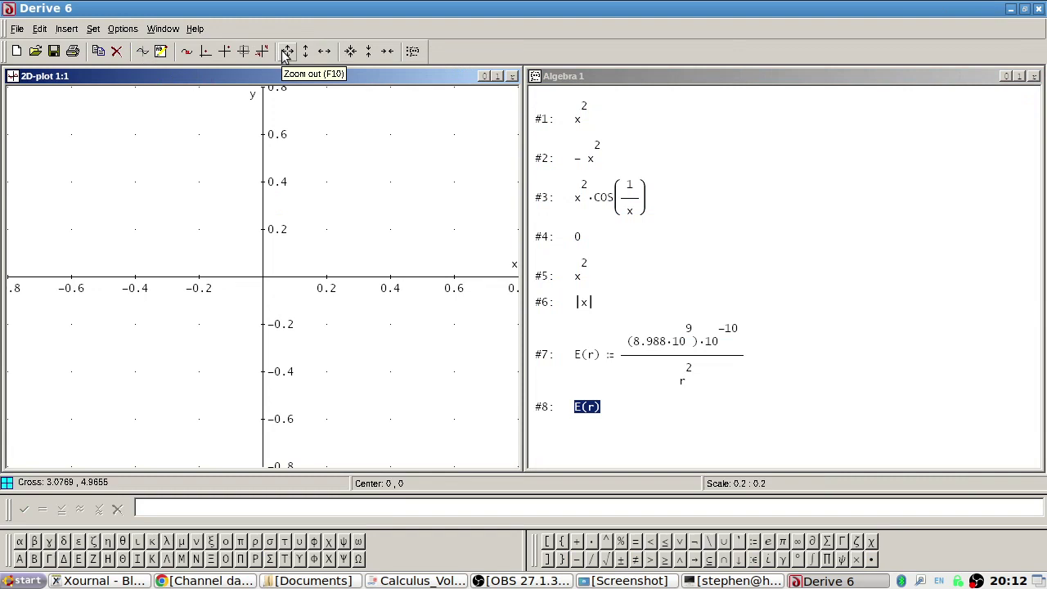
{"action": "left_click", "coordinate": [142, 50]}
{"action": "left_click", "coordinate": [261, 51]}
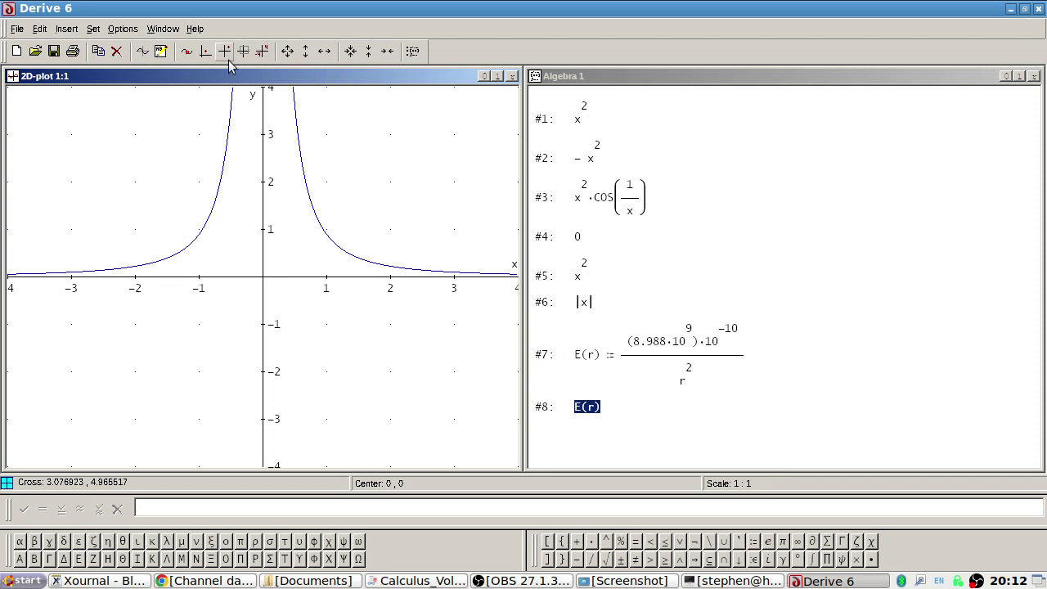
{"action": "left_click", "coordinate": [287, 52]}
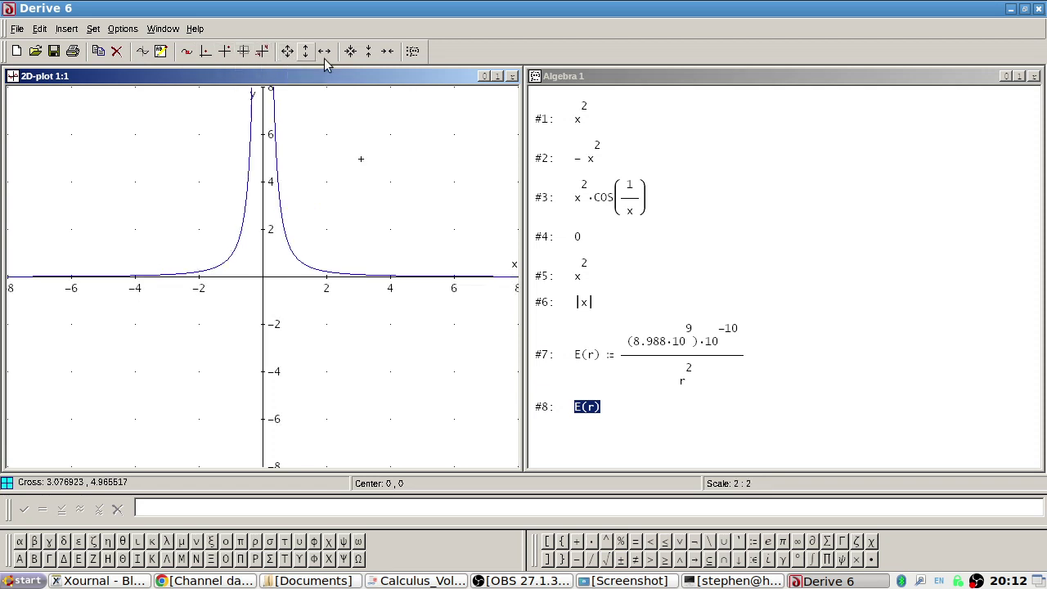
{"action": "left_click", "coordinate": [386, 52]}
{"action": "left_click", "coordinate": [387, 52]}
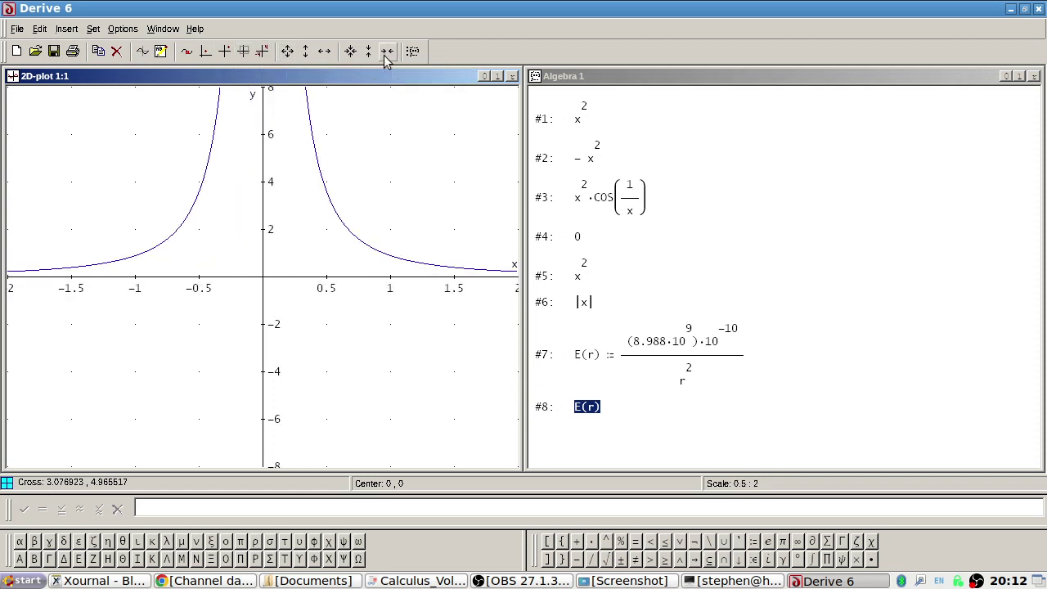
{"action": "left_click", "coordinate": [306, 52]}
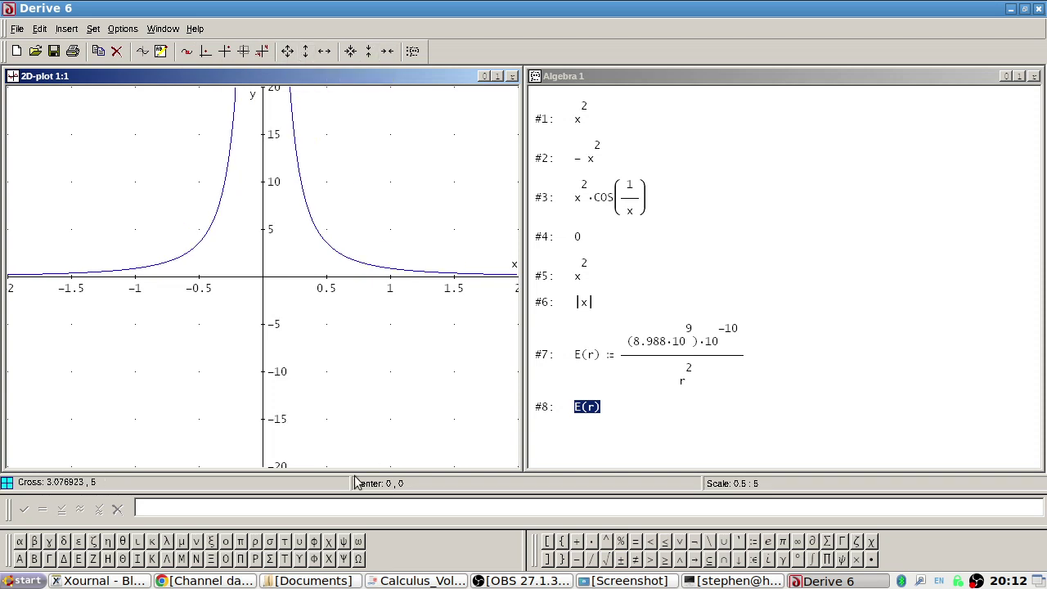
{"action": "key", "text": "alt+Tab"}
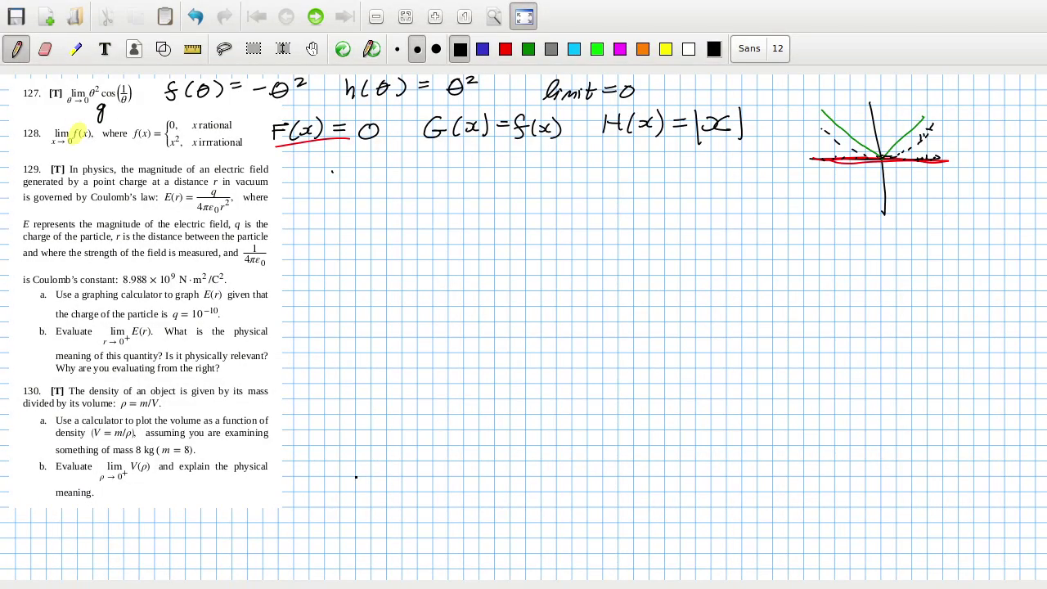
- Tick part a of problem 129 and answer part b with '∞ infinite magnitude of E at origin of source'
{"action": "left_click_drag", "start_coordinate": [271, 306], "coordinate": [290, 299]}
{"action": "mouse_move", "coordinate": [300, 330]}
{"action": "left_mouse_down"}
{"action": "mouse_move", "coordinate": [306, 338]}
{"action": "mouse_move", "coordinate": [327, 327]}
{"action": "mouse_move", "coordinate": [308, 332]}
{"action": "left_mouse_up"}
{"action": "mouse_move", "coordinate": [365, 333]}
{"action": "left_mouse_down"}
{"action": "mouse_move", "coordinate": [397, 323]}
{"action": "mouse_move", "coordinate": [417, 334]}
{"action": "mouse_move", "coordinate": [424, 325]}
{"action": "mouse_move", "coordinate": [480, 334]}
{"action": "mouse_move", "coordinate": [497, 323]}
{"action": "mouse_move", "coordinate": [503, 344]}
{"action": "mouse_move", "coordinate": [522, 318]}
{"action": "mouse_move", "coordinate": [552, 332]}
{"action": "mouse_move", "coordinate": [557, 317]}
{"action": "mouse_move", "coordinate": [566, 332]}
{"action": "mouse_move", "coordinate": [615, 311]}
{"action": "mouse_move", "coordinate": [675, 333]}
{"action": "mouse_move", "coordinate": [681, 326]}
{"action": "mouse_move", "coordinate": [730, 334]}
{"action": "mouse_move", "coordinate": [745, 316]}
{"action": "mouse_move", "coordinate": [812, 323]}
{"action": "mouse_move", "coordinate": [826, 341]}
{"action": "mouse_move", "coordinate": [840, 328]}
{"action": "mouse_move", "coordinate": [876, 333]}
{"action": "mouse_move", "coordinate": [893, 318]}
{"action": "mouse_move", "coordinate": [978, 331]}
{"action": "left_mouse_up"}
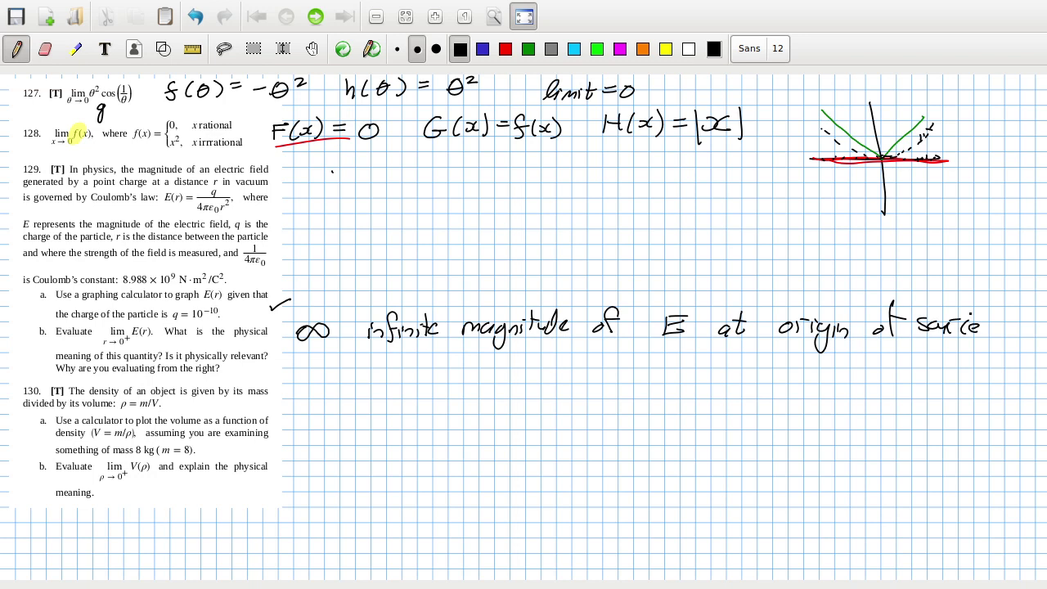
{"action": "key", "text": "alt+Tab"}
{"action": "key", "text": "alt+Tab"}
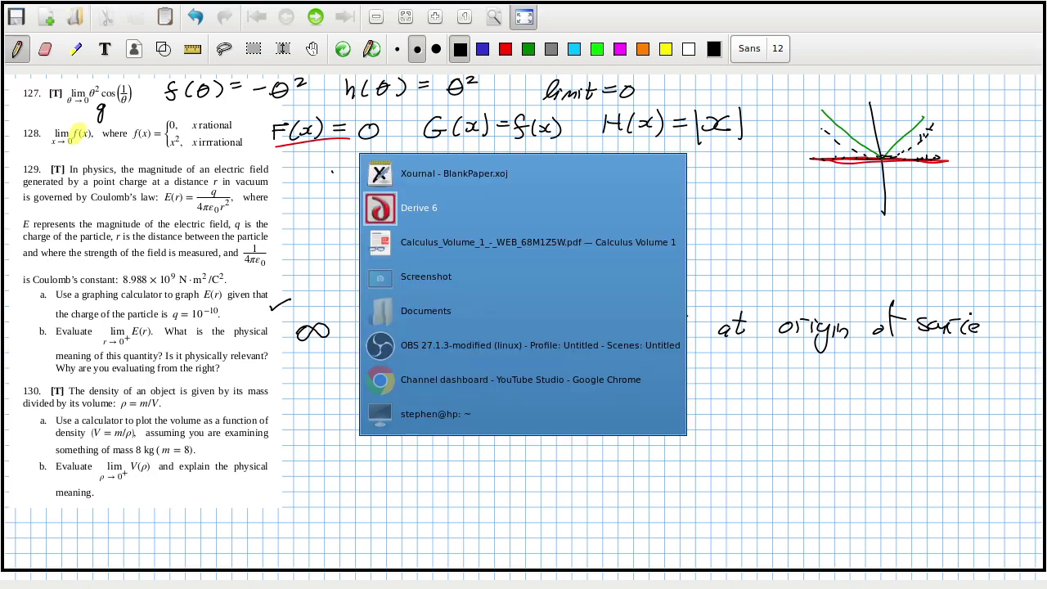
- Check the textbook answer key, which gives ∞ for problem 129b, then return to Derive 6
{"action": "scroll", "coordinate": [448, 332], "scroll_direction": "down", "scroll_amount": 10}
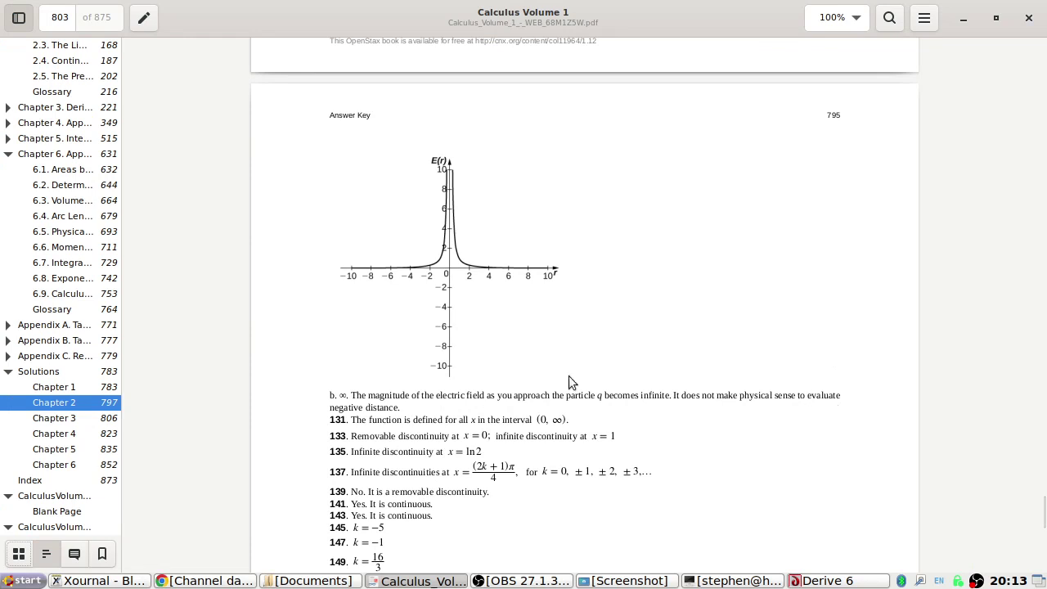
{"action": "key", "text": "alt+Tab"}
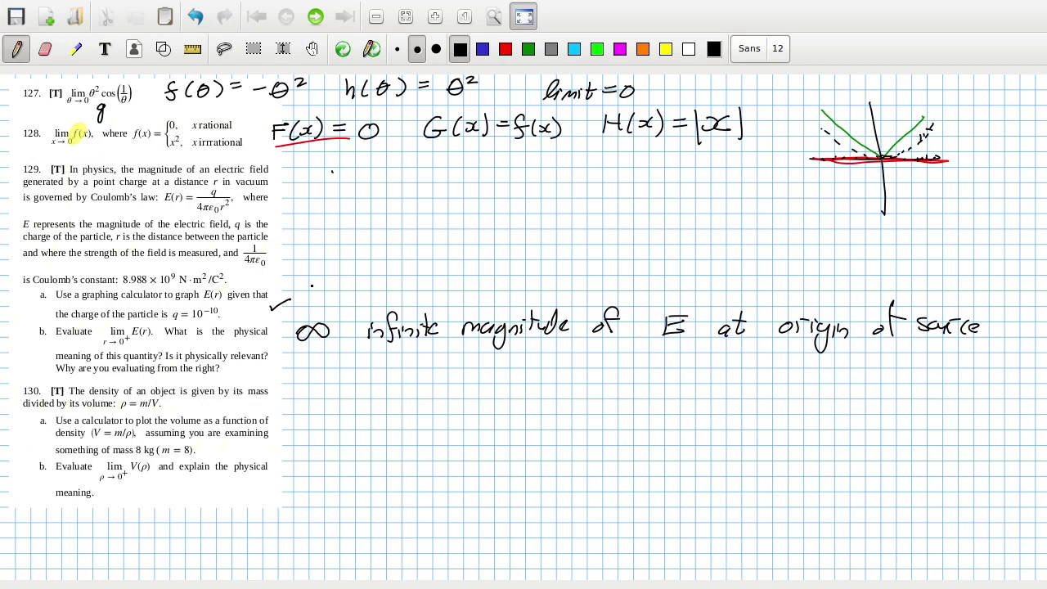
{"action": "key", "text": "alt+Tab"}
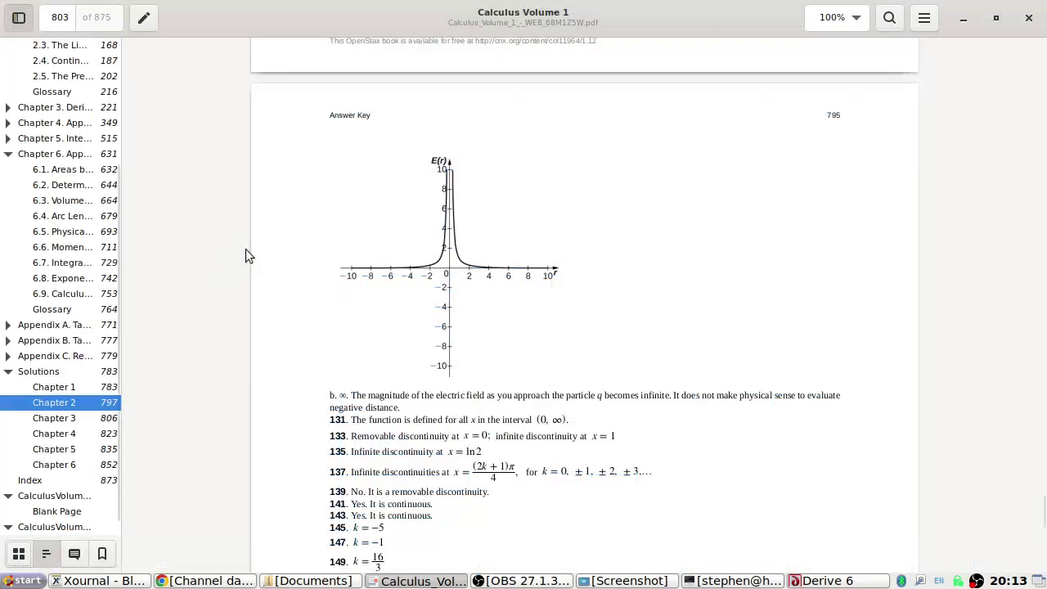
{"action": "key", "text": "alt+Tab"}
{"action": "key", "text": "Tab"}
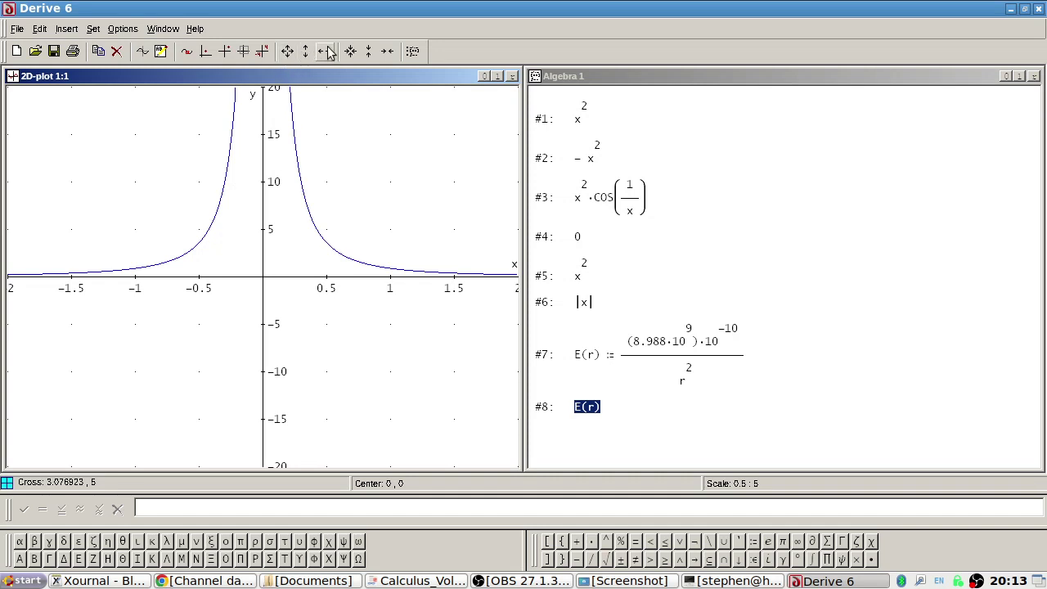
- Mark points on the E(r) curve and zoom the x range between -0.5 and 3
{"action": "left_click", "coordinate": [415, 278]}
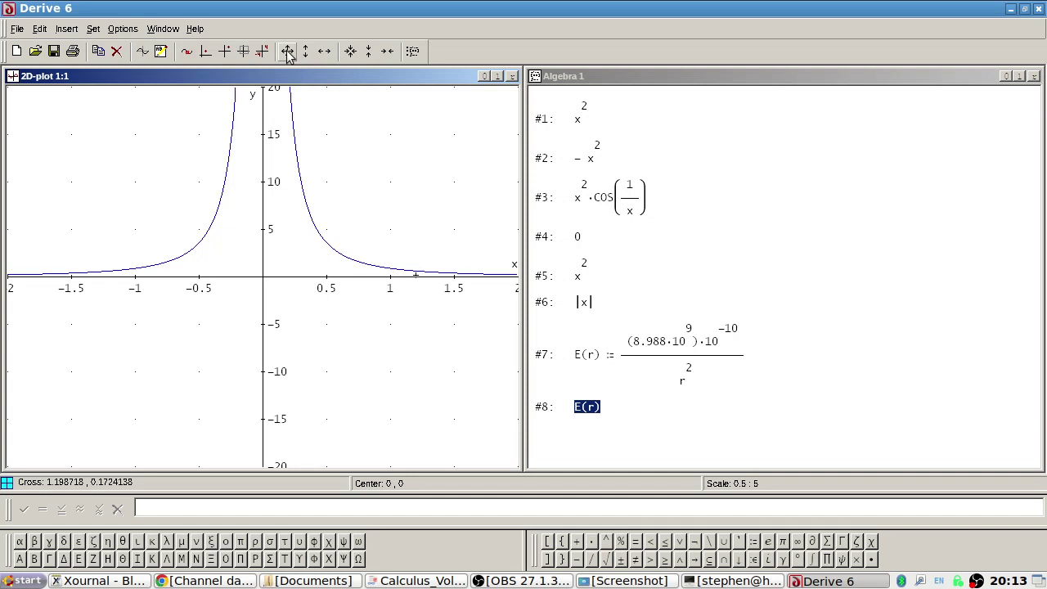
{"action": "left_click", "coordinate": [207, 51]}
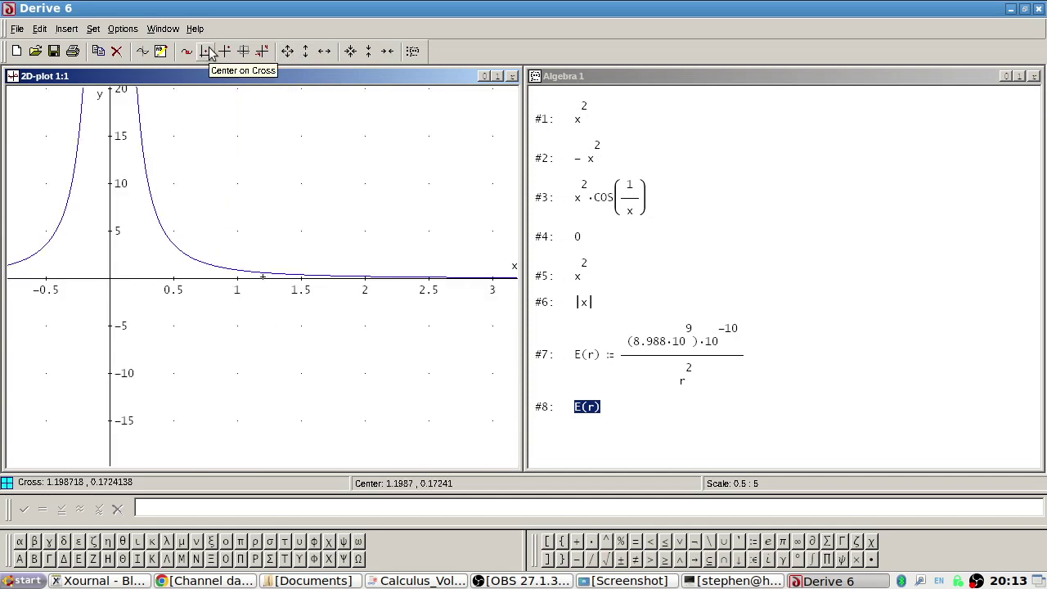
{"action": "left_click", "coordinate": [489, 276]}
{"action": "left_click", "coordinate": [437, 278]}
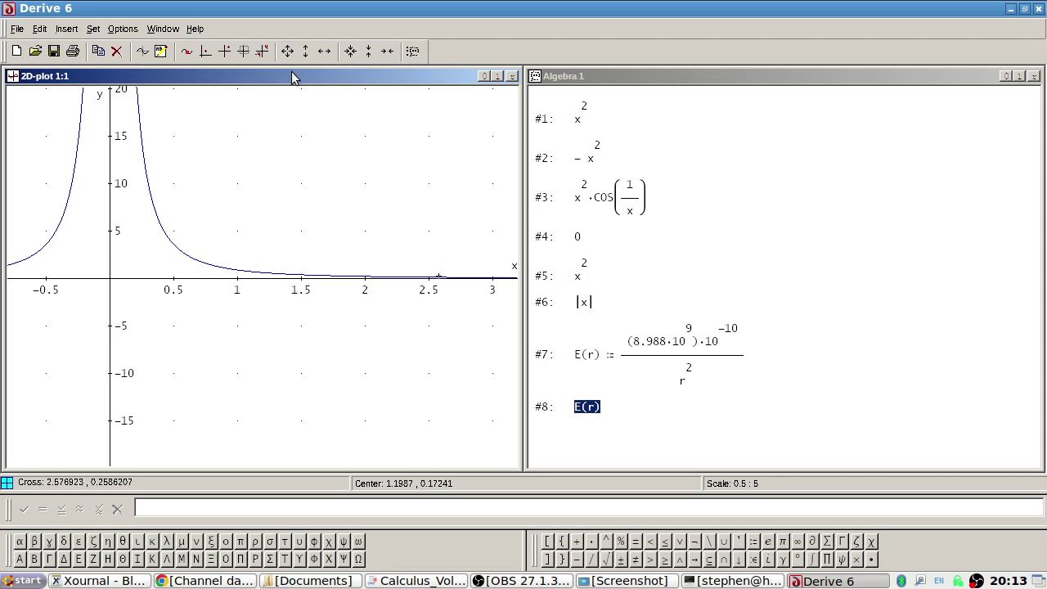
{"action": "left_click", "coordinate": [324, 51]}
{"action": "left_click", "coordinate": [387, 51]}
{"action": "left_click", "coordinate": [387, 50]}
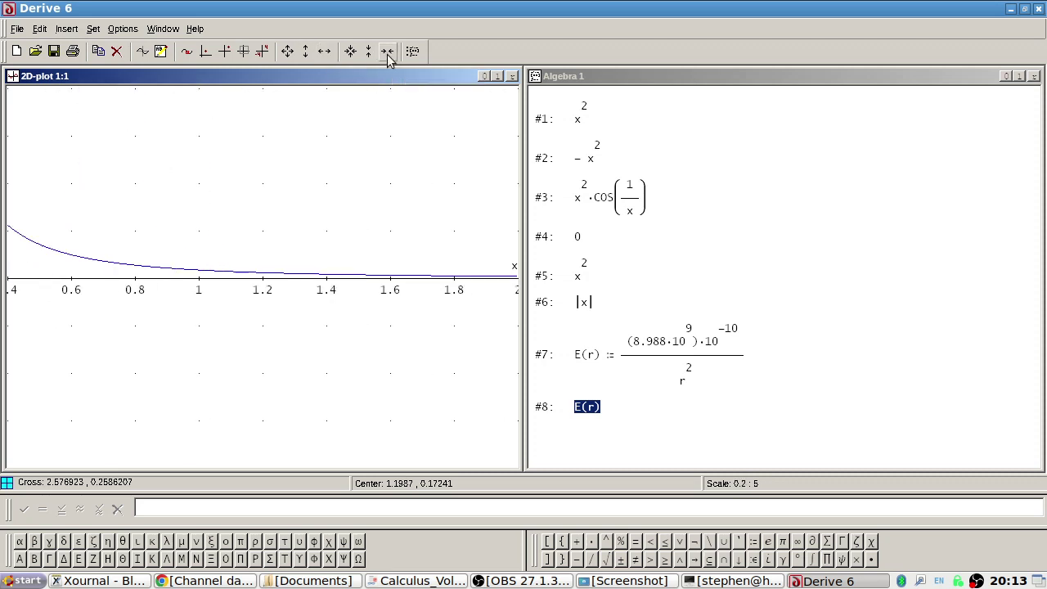
{"action": "left_click", "coordinate": [323, 52]}
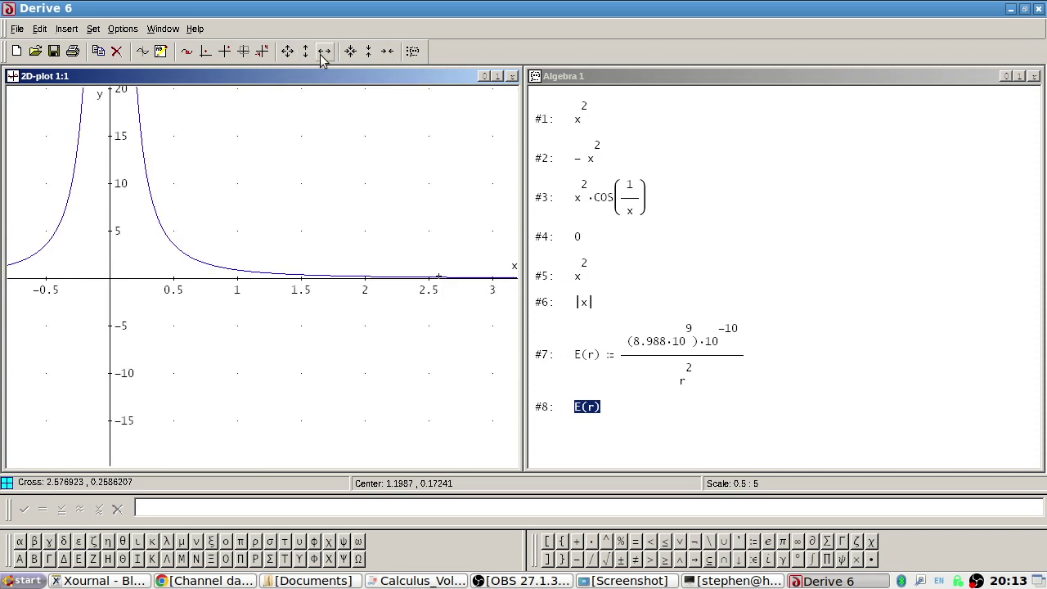
- Recentre the E(r) plot near x = 3 and x = 4 to see the tail, then near x = 2
{"action": "left_click", "coordinate": [491, 279]}
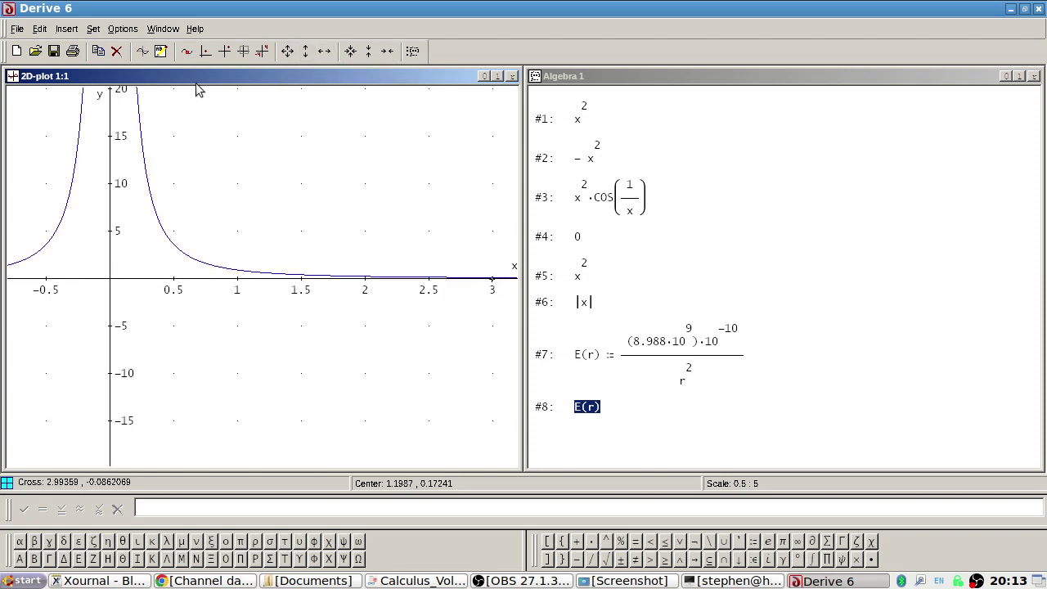
{"action": "left_click", "coordinate": [204, 51]}
{"action": "left_click", "coordinate": [393, 282]}
{"action": "left_click", "coordinate": [205, 50]}
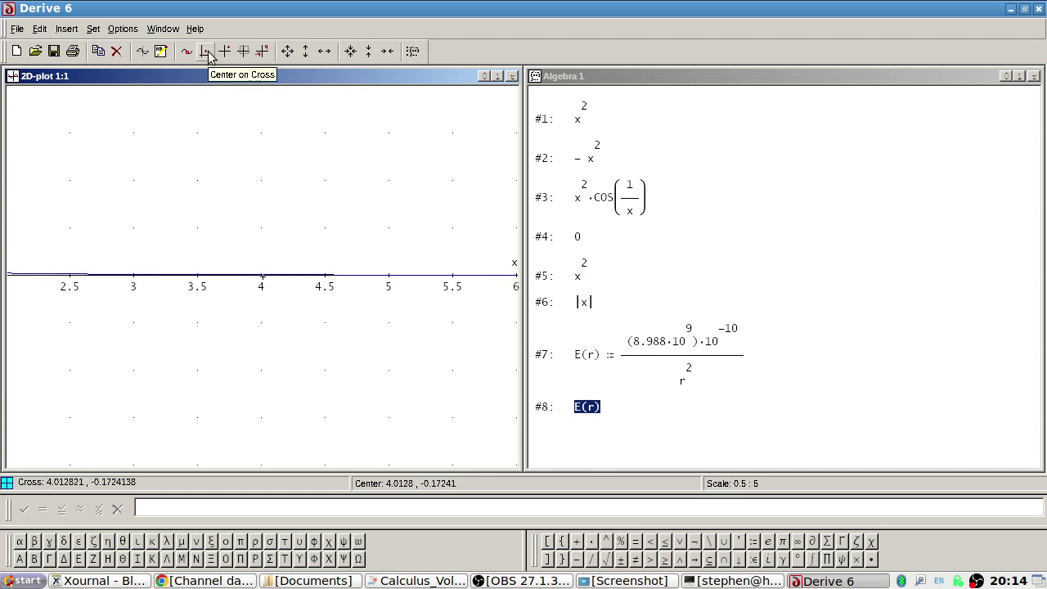
{"action": "left_click", "coordinate": [71, 280]}
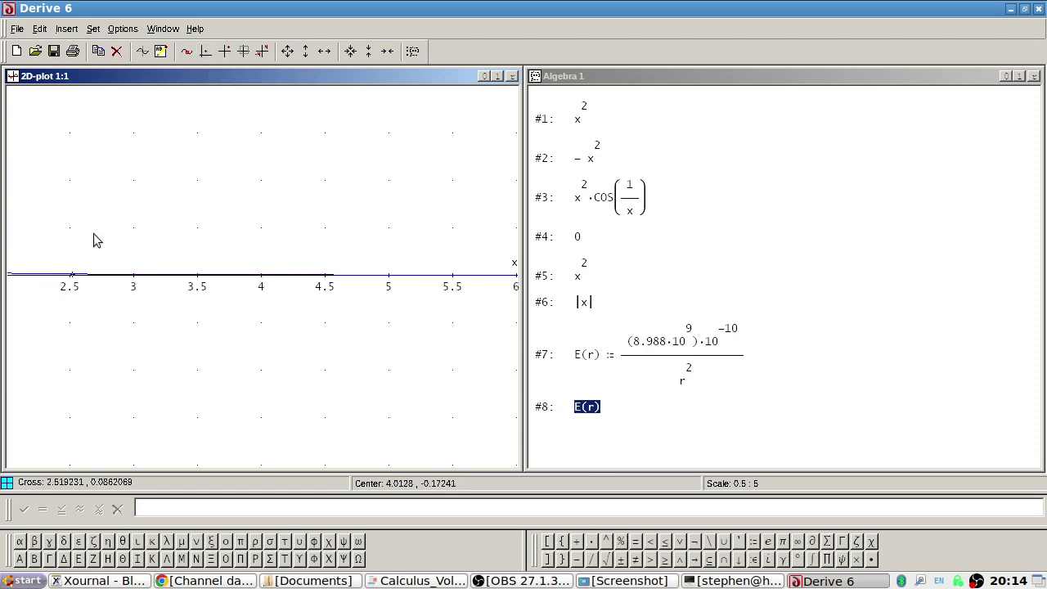
{"action": "left_click", "coordinate": [204, 55]}
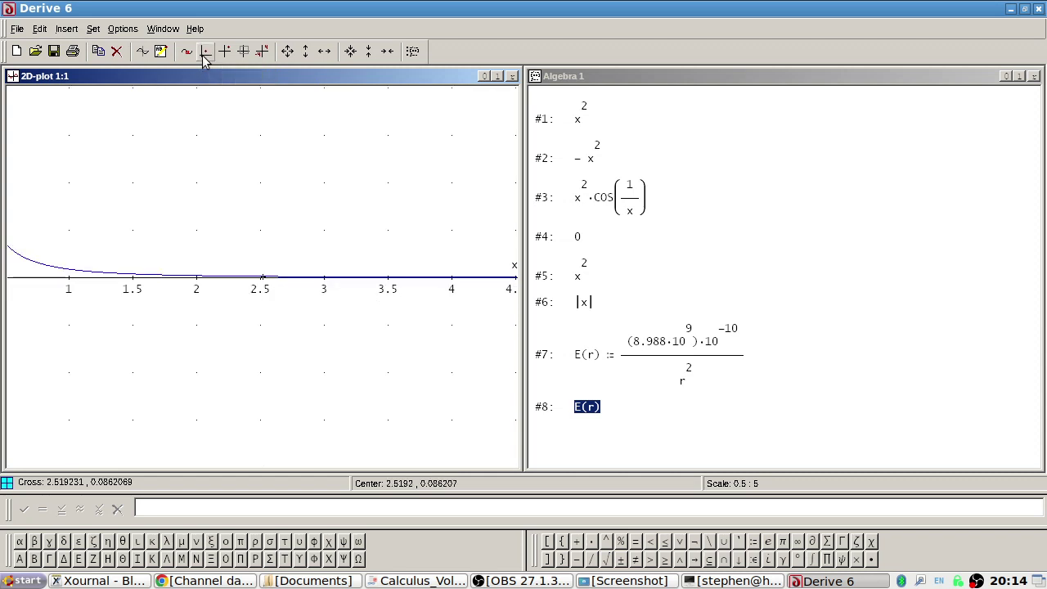
{"action": "left_click", "coordinate": [202, 281]}
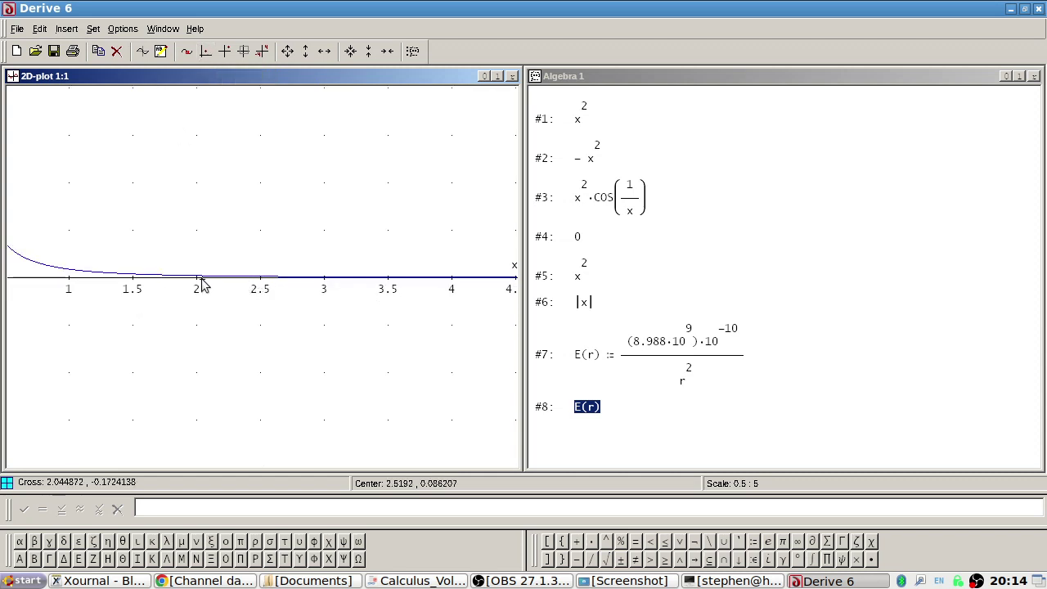
{"action": "left_click", "coordinate": [205, 54]}
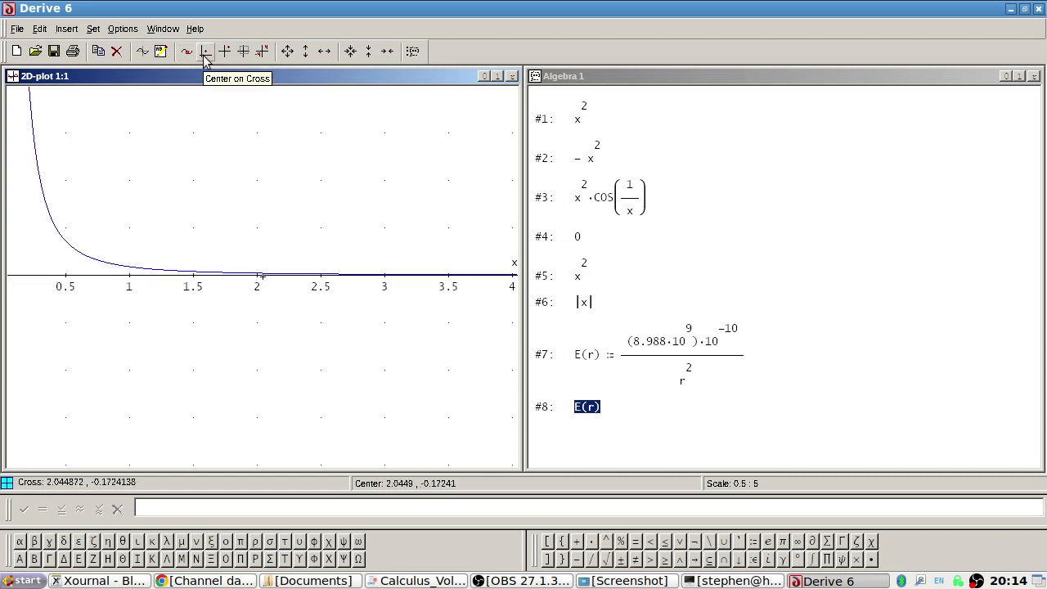
{"action": "key", "text": "alt+Tab"}
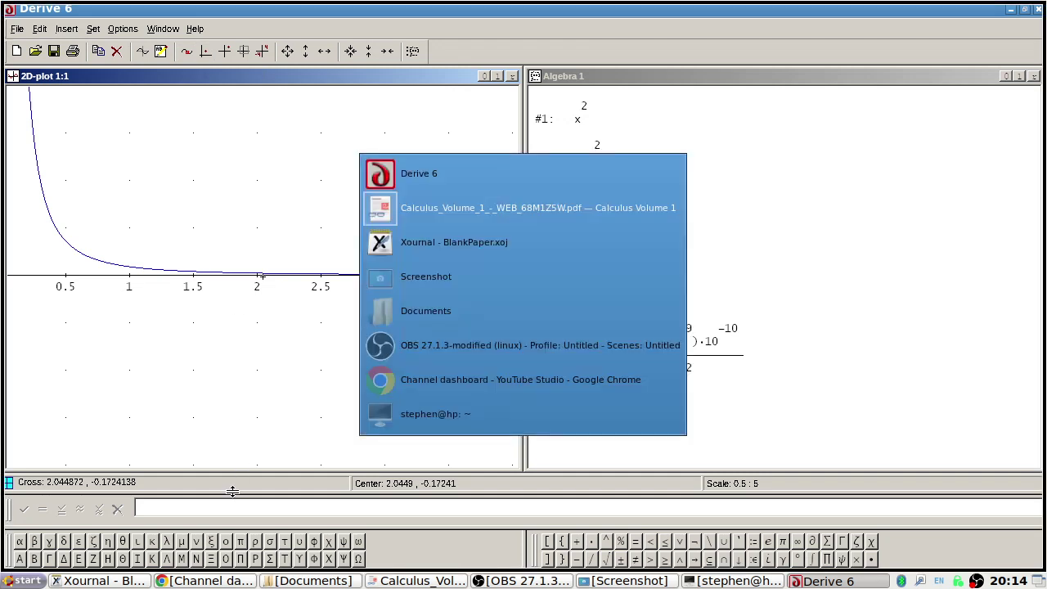
- Handwrite 'r>0 distance' under the ∞ answer for problem 129b
{"action": "key", "text": "alt+Tab"}
{"action": "key", "text": "Tab"}
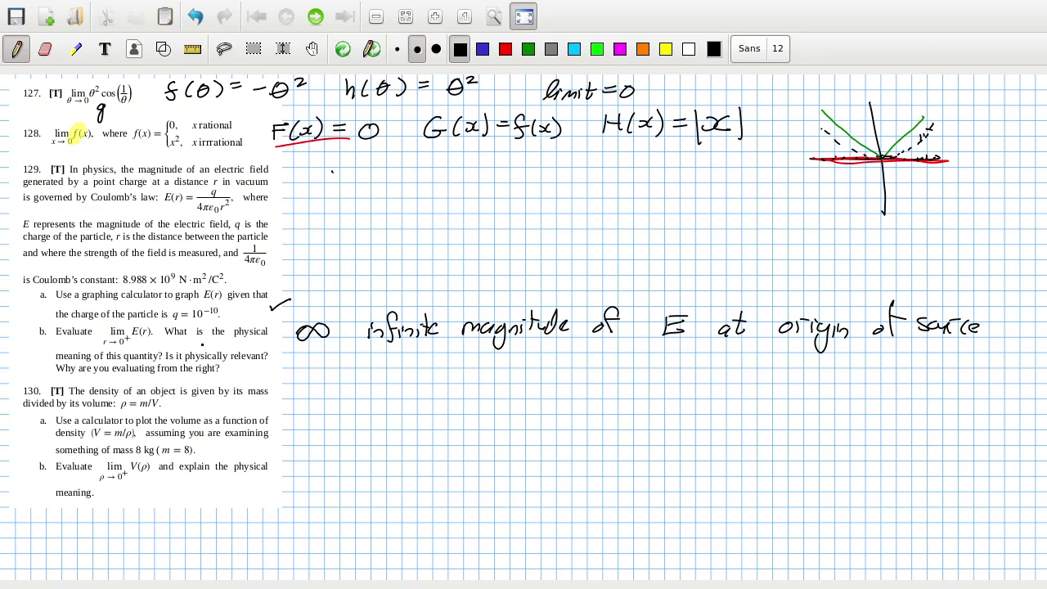
{"action": "mouse_move", "coordinate": [239, 378]}
{"action": "left_mouse_down"}
{"action": "mouse_move", "coordinate": [318, 360]}
{"action": "mouse_move", "coordinate": [335, 375]}
{"action": "mouse_move", "coordinate": [383, 372]}
{"action": "left_mouse_up"}
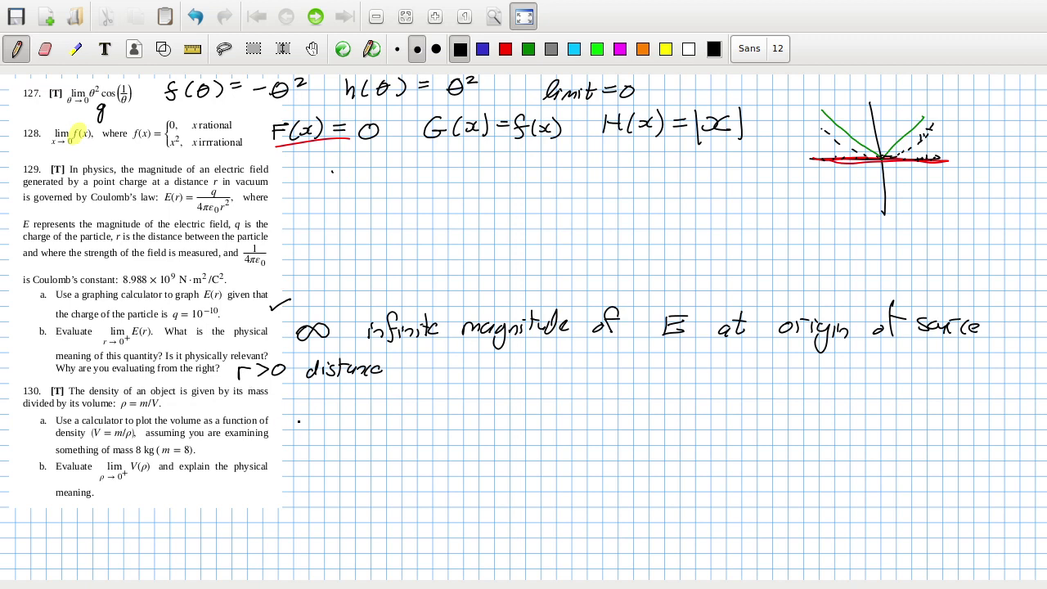
- Handwrite the volume formula V(ρ) = 8/m beside problem 130
{"action": "mouse_move", "coordinate": [289, 419]}
{"action": "left_mouse_down"}
{"action": "mouse_move", "coordinate": [308, 416]}
{"action": "mouse_move", "coordinate": [310, 434]}
{"action": "left_mouse_up"}
{"action": "mouse_move", "coordinate": [323, 422]}
{"action": "left_mouse_down"}
{"action": "mouse_move", "coordinate": [342, 432]}
{"action": "mouse_move", "coordinate": [361, 415]}
{"action": "left_mouse_up"}
{"action": "left_click_drag", "start_coordinate": [354, 421], "coordinate": [381, 406]}
{"action": "mouse_move", "coordinate": [391, 407]}
{"action": "left_mouse_down"}
{"action": "mouse_move", "coordinate": [383, 428]}
{"action": "mouse_move", "coordinate": [401, 419]}
{"action": "left_mouse_up"}
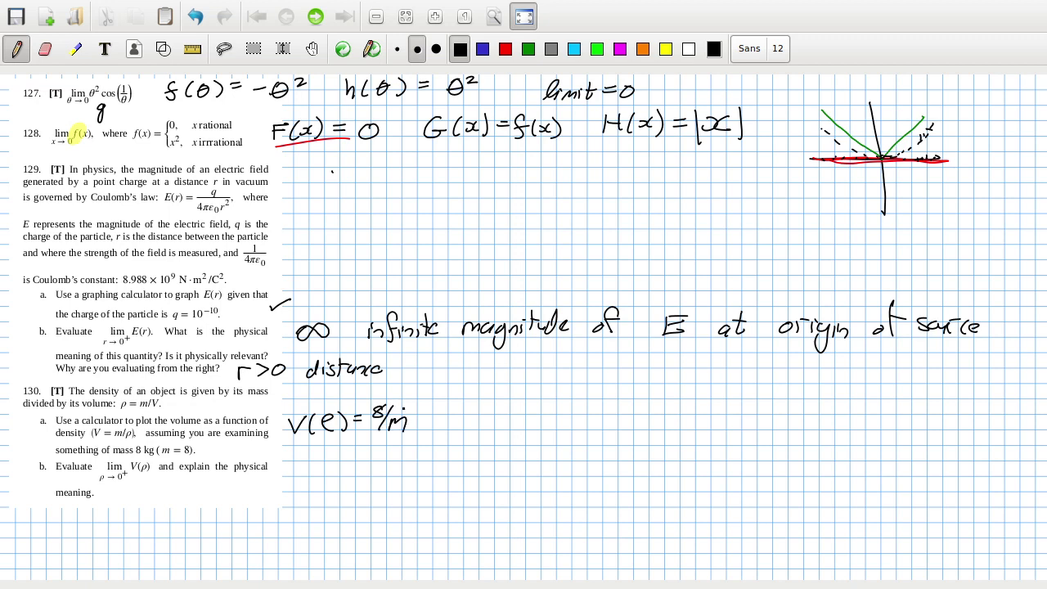
{"action": "key", "text": "alt+Tab"}
{"action": "key", "text": "alt+Tab"}
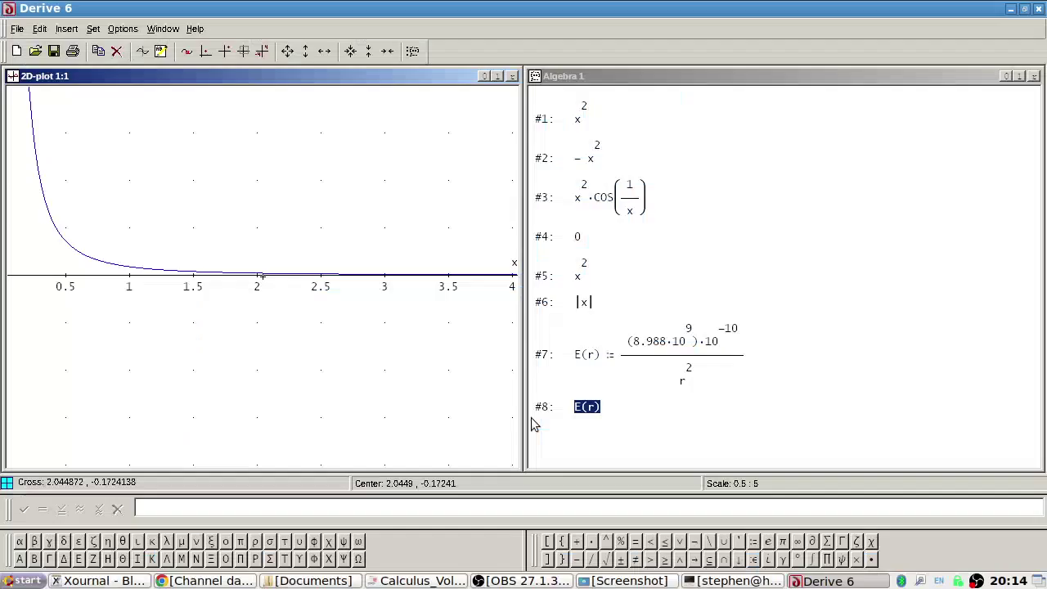
- Close the old plot window and start entering V(ρ) = 8/m in Derive
{"action": "left_click", "coordinate": [512, 76]}
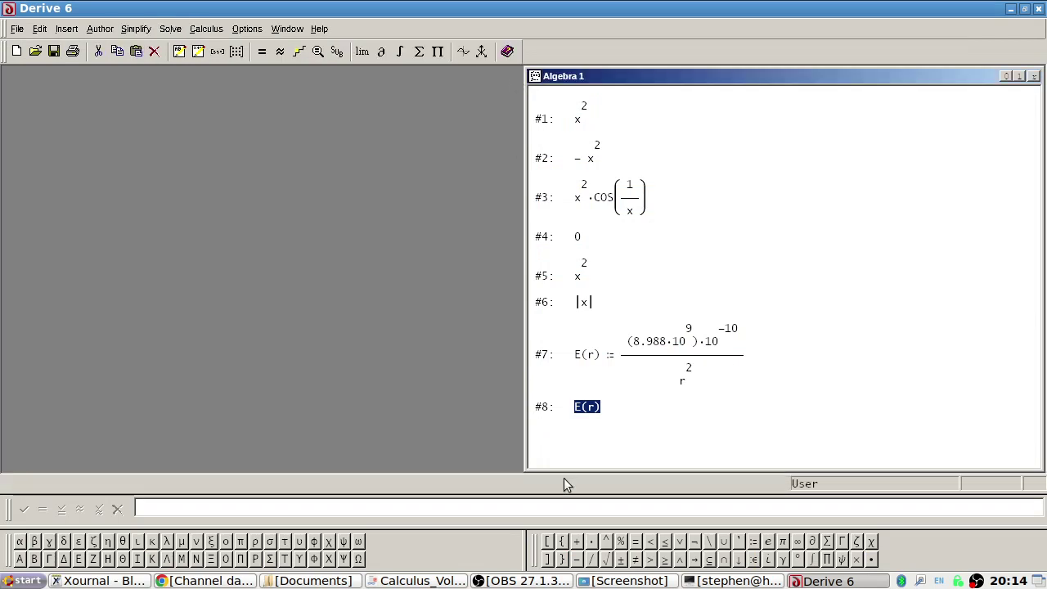
{"action": "key", "text": "alt+Tab"}
{"action": "key", "text": "alt+Tab"}
{"action": "type", "text": "V("}
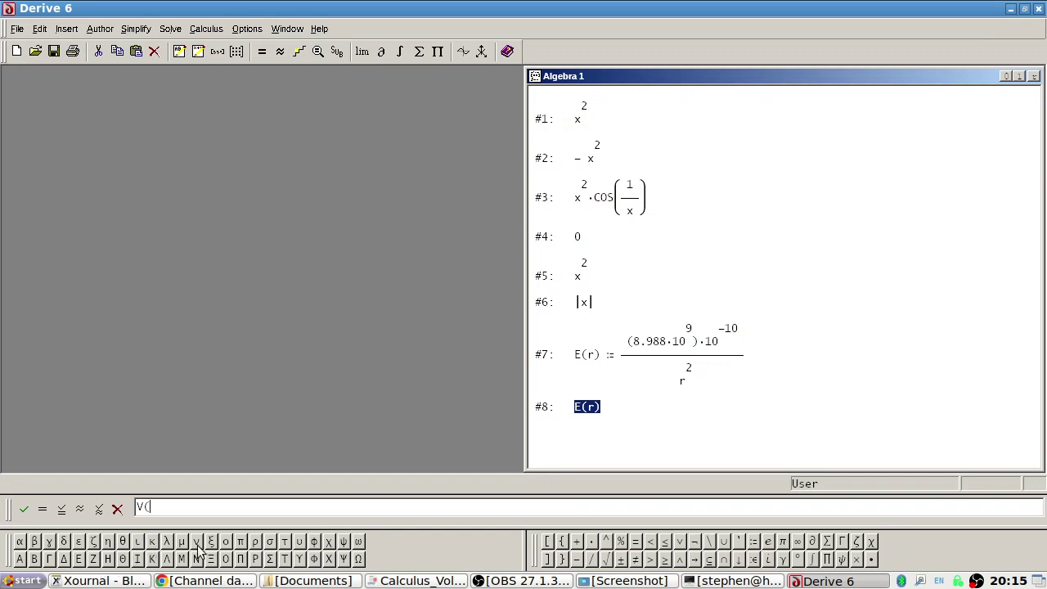
{"action": "left_click", "coordinate": [254, 544]}
{"action": "type", "text": ") = 8 /m"}
{"action": "key", "text": "alt+Tab"}
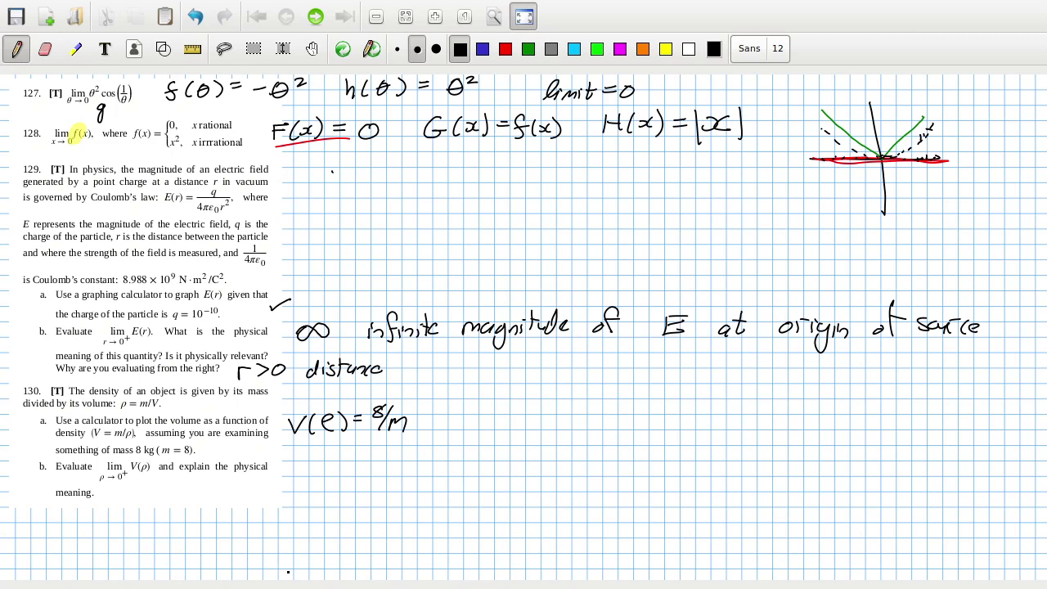
{"action": "key", "text": "alt+Tab"}
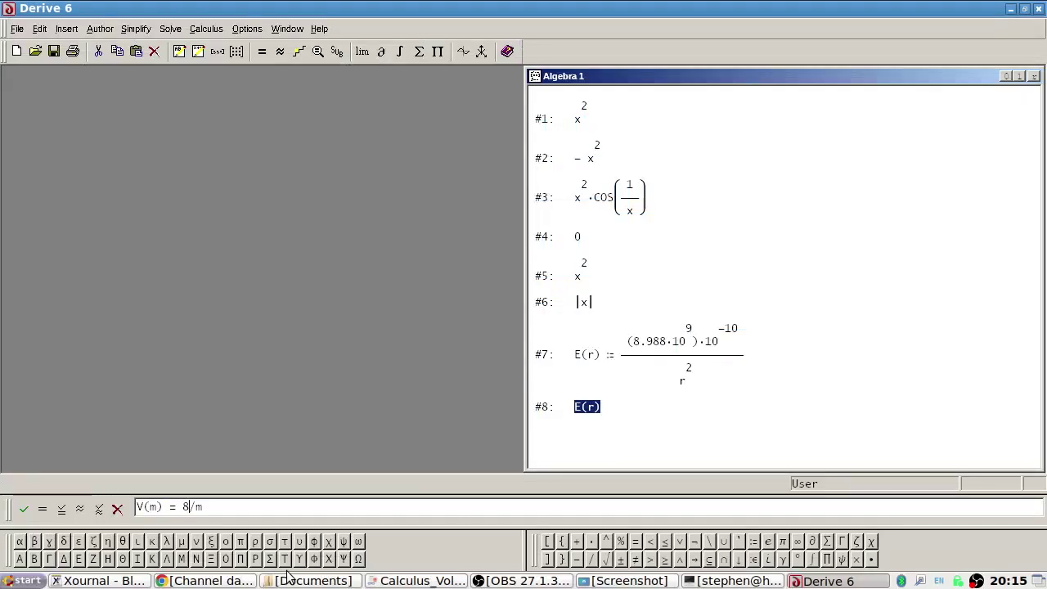
- Correct the entry to V(ρ) := 8/ρ and enter it as definition #9
{"action": "key", "text": "BackSpace"}
{"action": "key", "text": "BackSpace"}
{"action": "key", "text": "BackSpace"}
{"action": "type", "text": "m/"}
{"action": "key", "text": "alt+Tab"}
{"action": "key", "text": "alt+Tab"}
{"action": "key", "text": "Left"}
{"action": "key", "text": "Left"}
{"action": "key", "text": "BackSpace"}
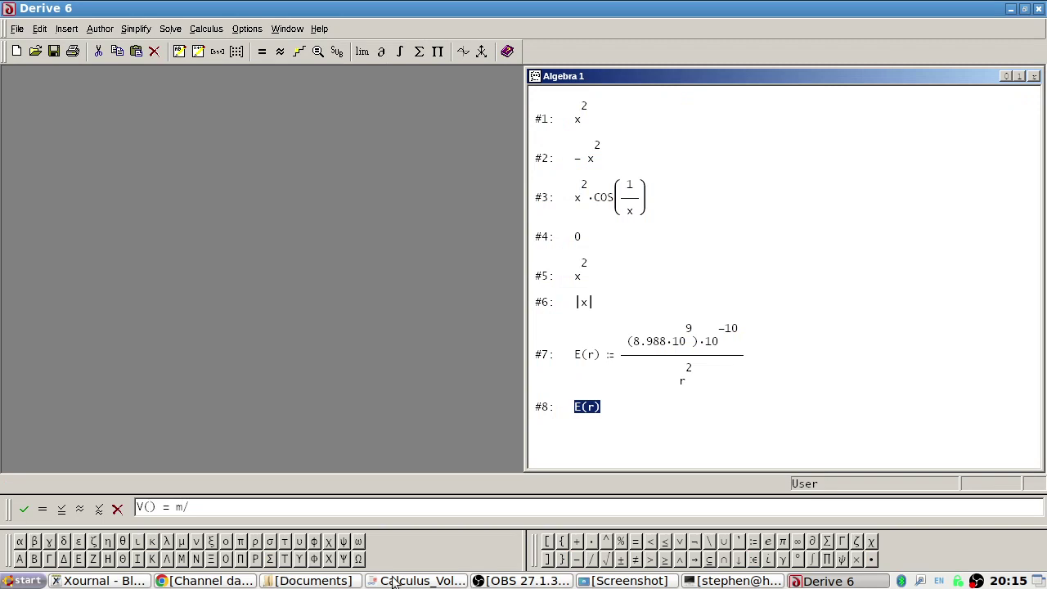
{"action": "left_click", "coordinate": [256, 542]}
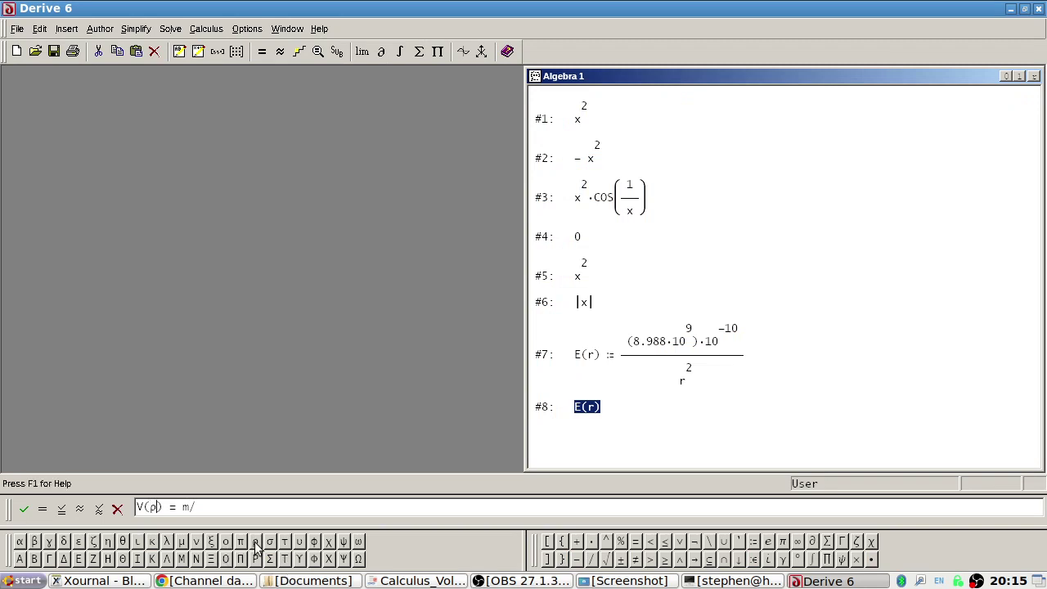
{"action": "key", "text": "alt+Tab"}
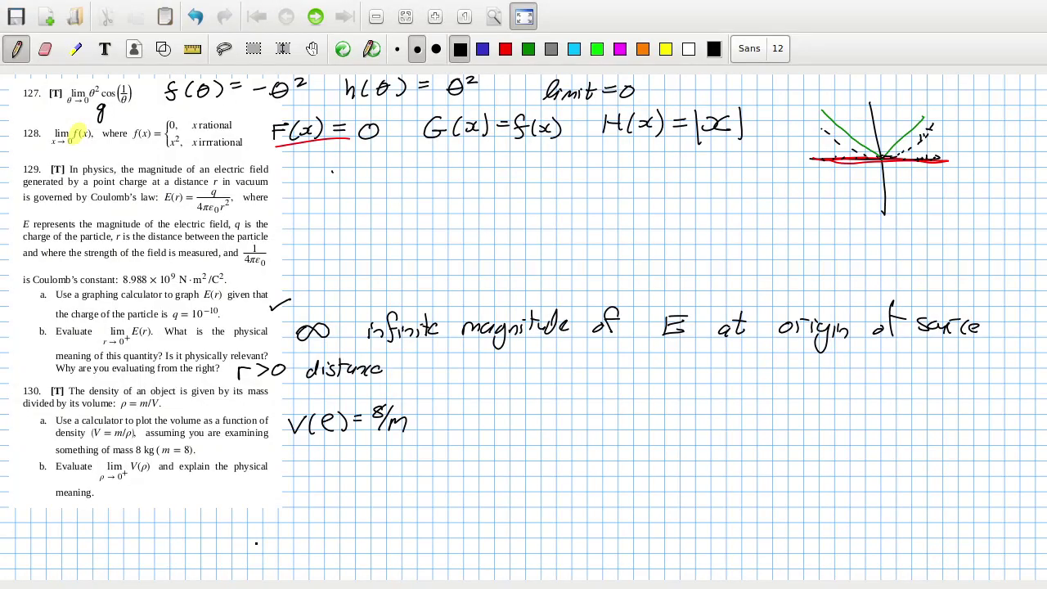
{"action": "key", "text": "alt+Tab"}
{"action": "left_click", "coordinate": [256, 542]}
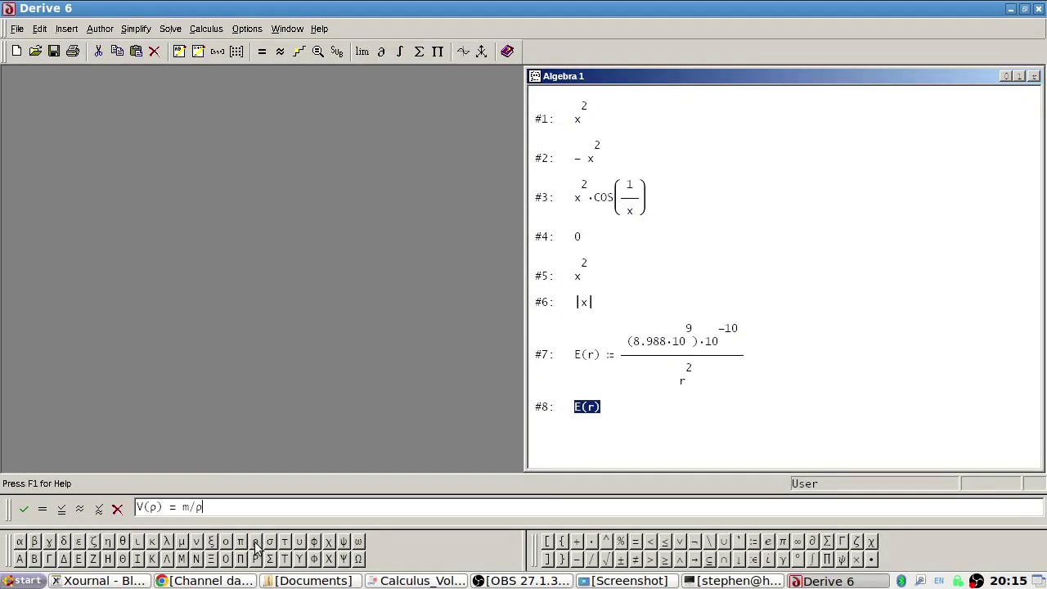
{"action": "key", "text": "Left"}
{"action": "key", "text": "BackSpace"}
{"action": "type", "text": "8"}
{"action": "type", "text": ":"}
{"action": "key", "text": "Return"}
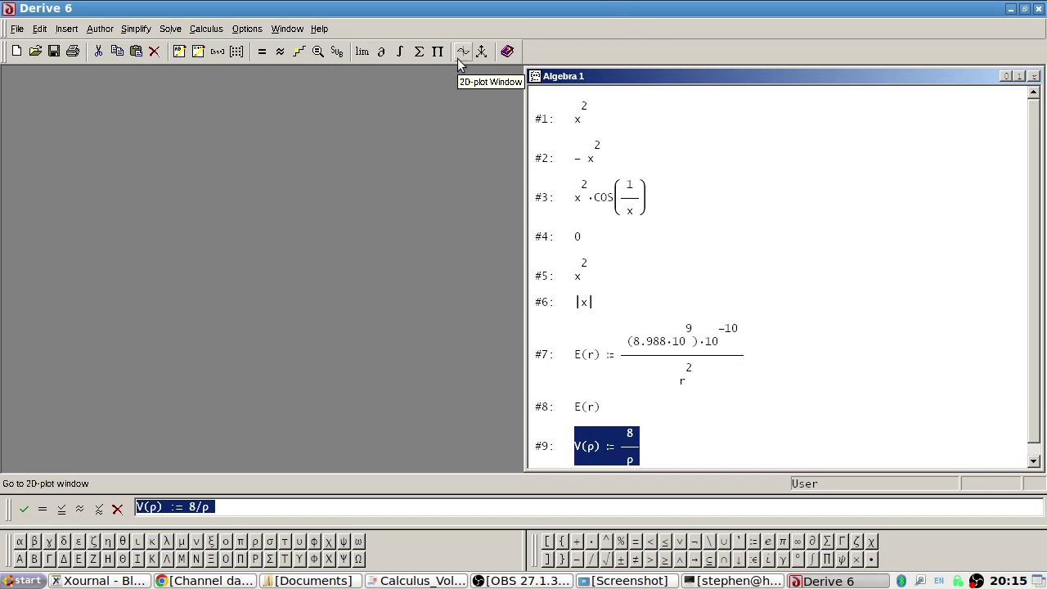
- Enter V(x) as expression #10 and plot it in a new 2D plot window
{"action": "type", "text": "V("}
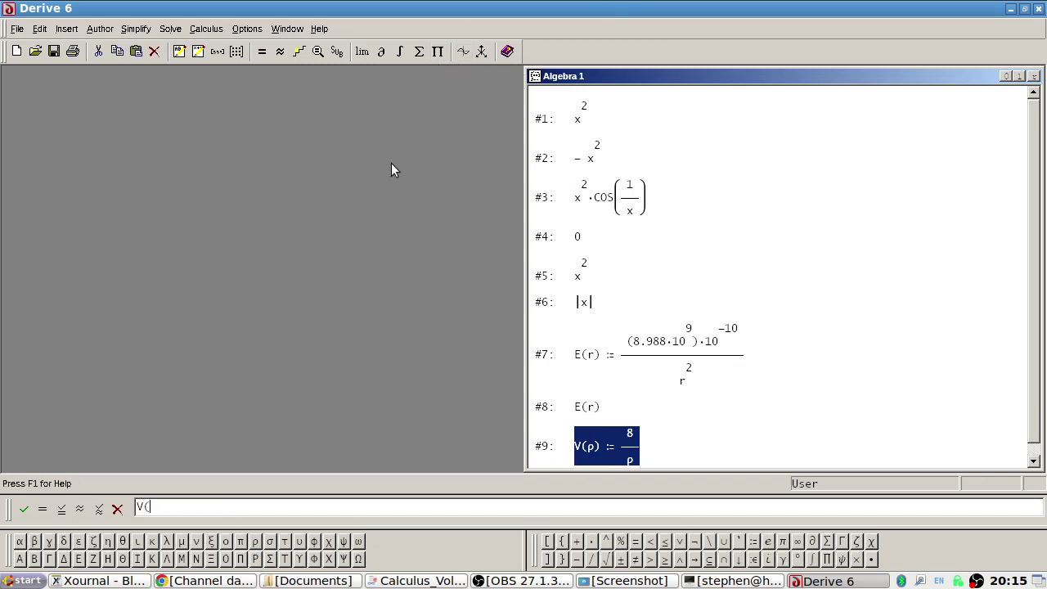
{"action": "type", "text": "x)"}
{"action": "key", "text": "Return"}
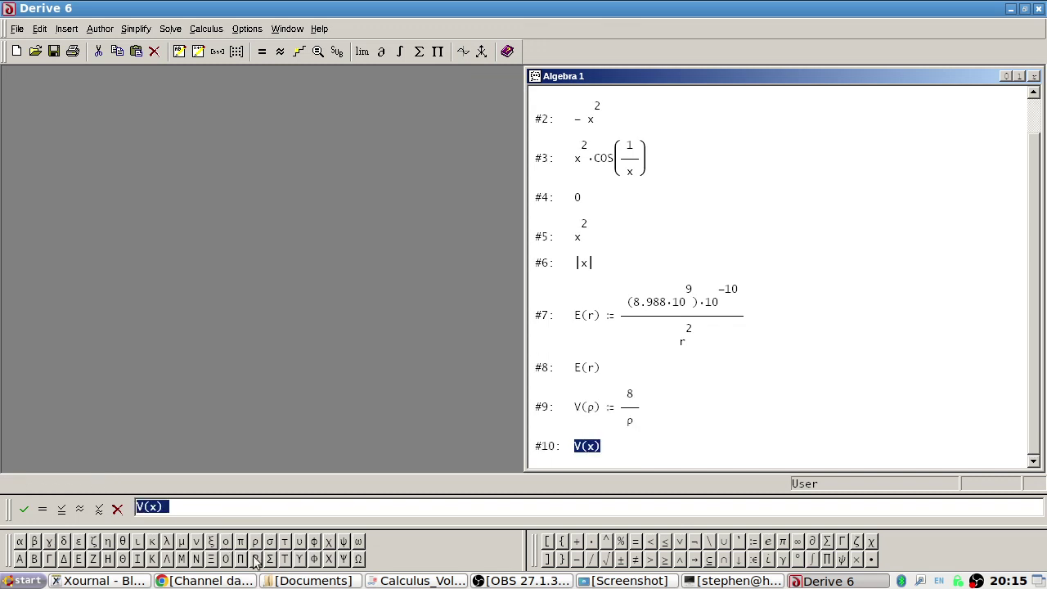
{"action": "left_click", "coordinate": [464, 51]}
{"action": "left_click", "coordinate": [142, 50]}
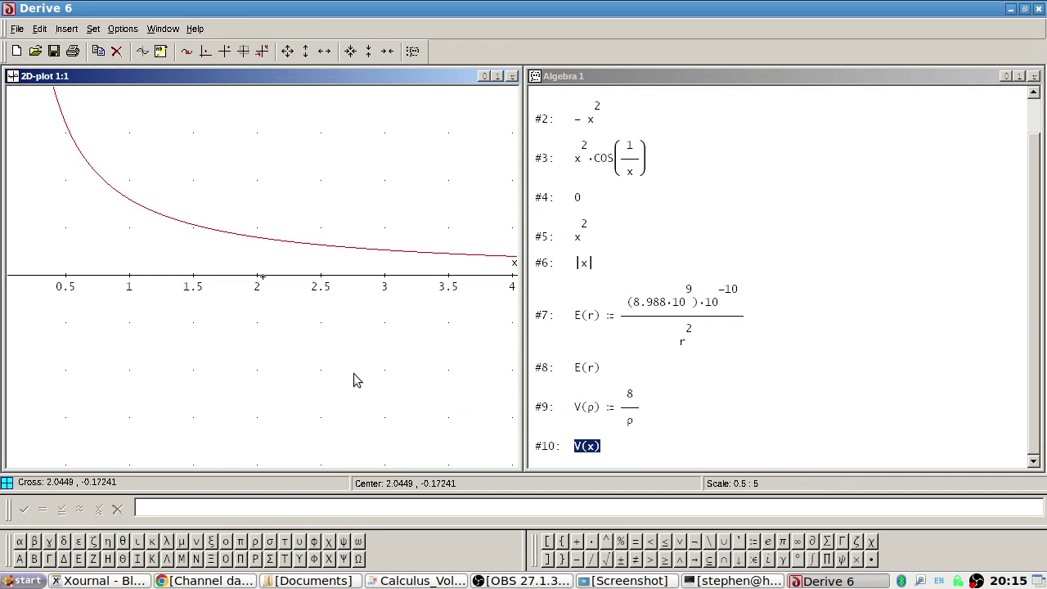
- Recentre the V(x) plot on x = 2, showing y values from -15 to 20
{"action": "left_click", "coordinate": [257, 274]}
{"action": "left_click", "coordinate": [207, 52]}
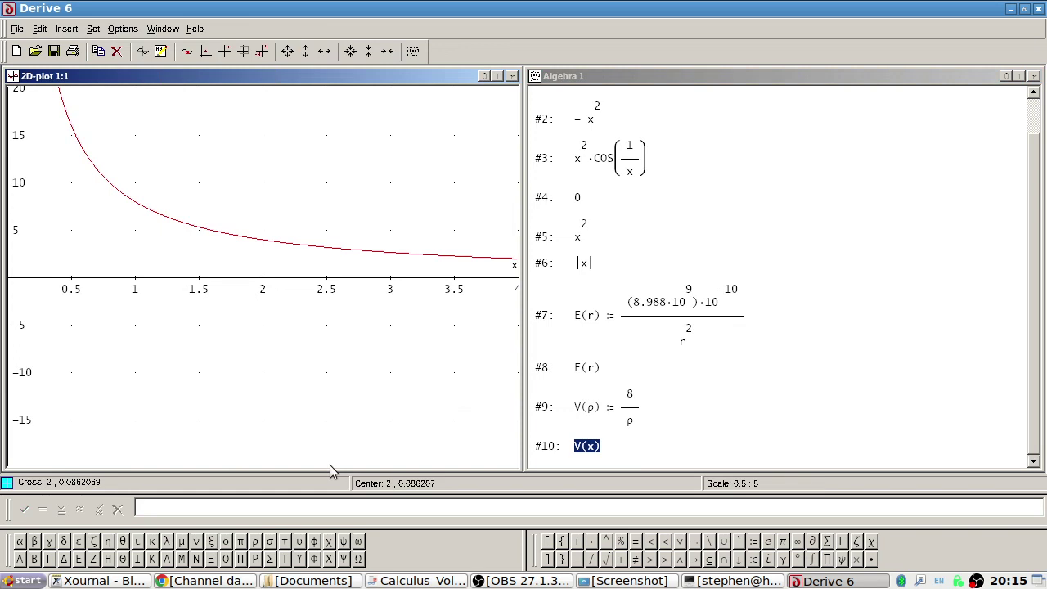
{"action": "key", "text": "alt+Tab"}
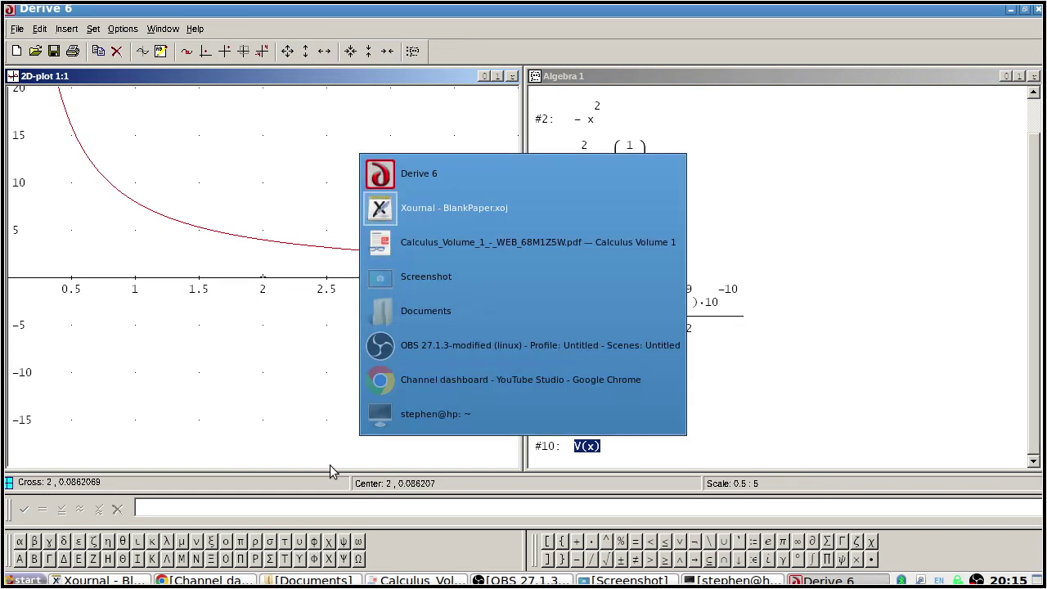
{"action": "key", "text": "alt+Tab"}
{"action": "key", "text": "alt+Tab"}
{"action": "key", "text": "alt+Tab"}
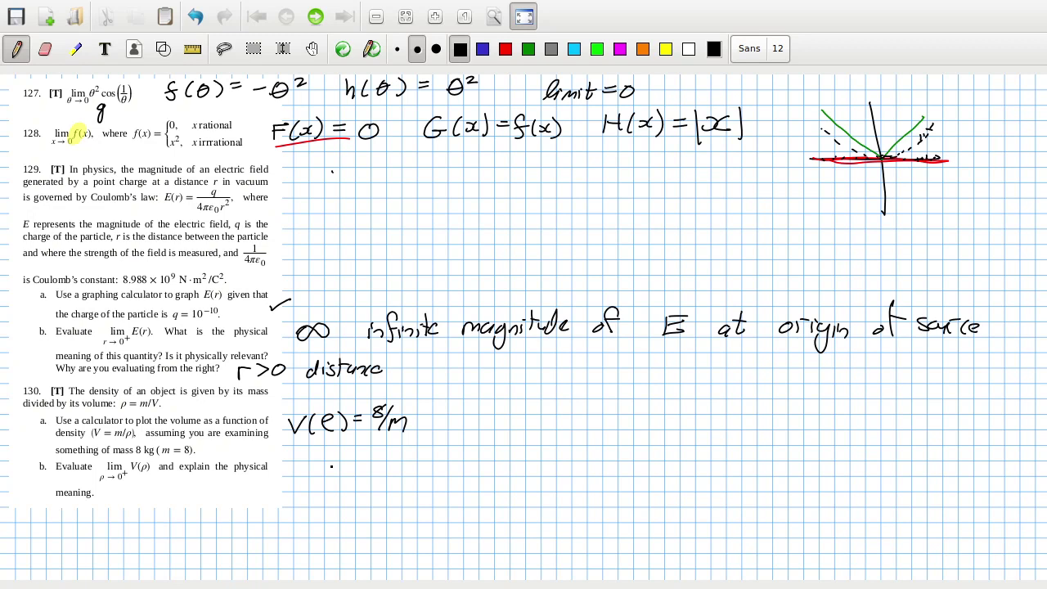
- Erase the m from the denominator of the handwritten V(ρ) formula
{"action": "mouse_move", "coordinate": [399, 427]}
{"action": "left_mouse_down"}
{"action": "mouse_move", "coordinate": [414, 420]}
{"action": "mouse_move", "coordinate": [407, 430]}
{"action": "left_mouse_up"}
{"action": "key", "text": "alt+Tab"}
{"action": "key", "text": "alt+Tab"}
{"action": "key", "text": "alt+Tab"}
{"action": "key", "text": "Tab"}
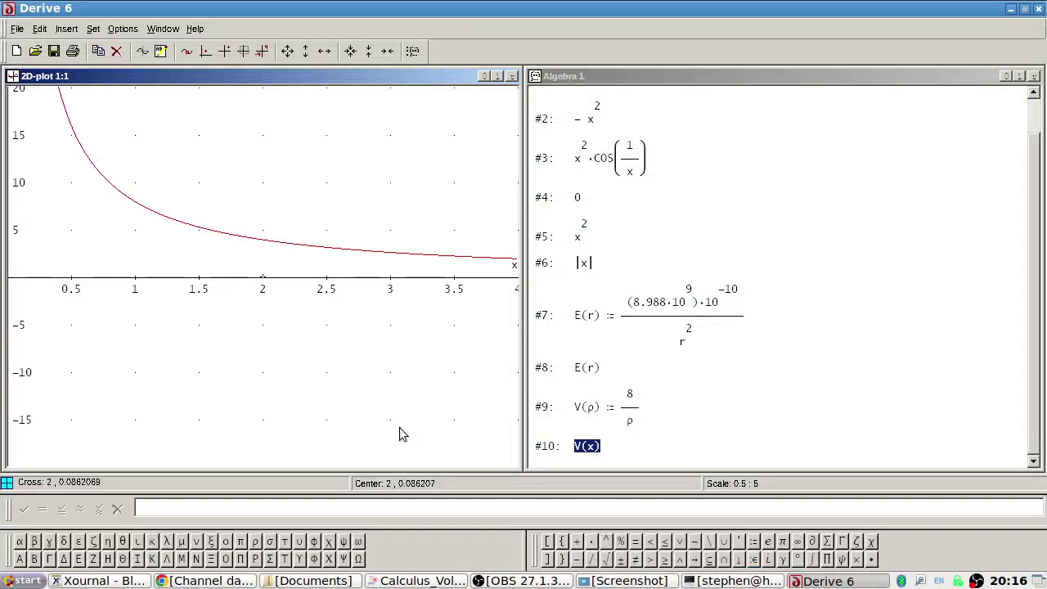
{"action": "key", "text": "alt+Tab"}
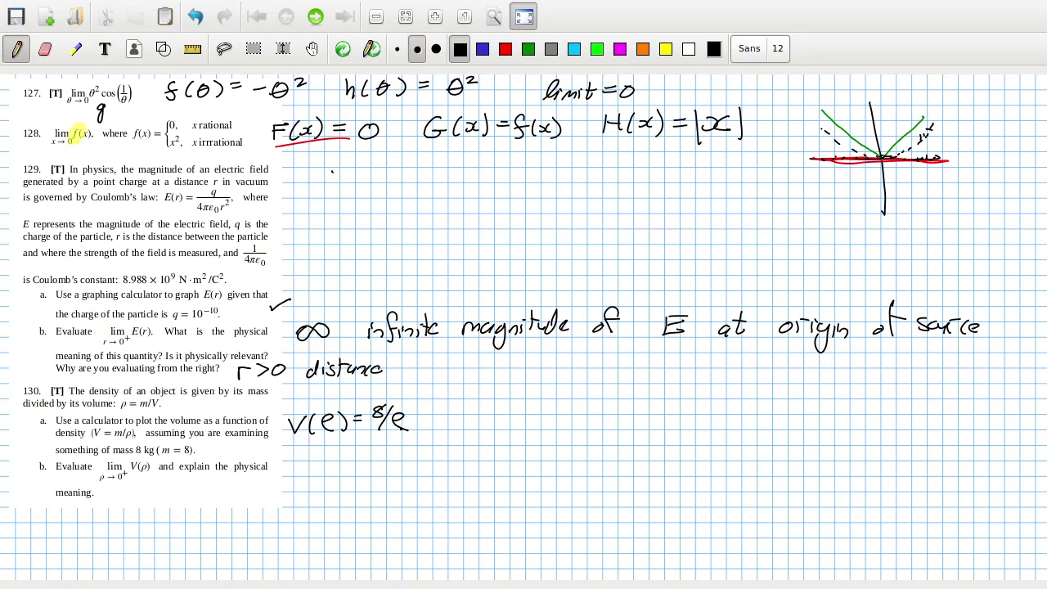
- Write the condition ρ > 0 below problem 130
{"action": "mouse_move", "coordinate": [108, 521]}
{"action": "left_mouse_down"}
{"action": "mouse_move", "coordinate": [127, 534]}
{"action": "mouse_move", "coordinate": [157, 520]}
{"action": "left_mouse_up"}
{"action": "left_click_drag", "start_coordinate": [138, 523], "coordinate": [124, 537]}
{"action": "key", "text": "alt+Tab"}
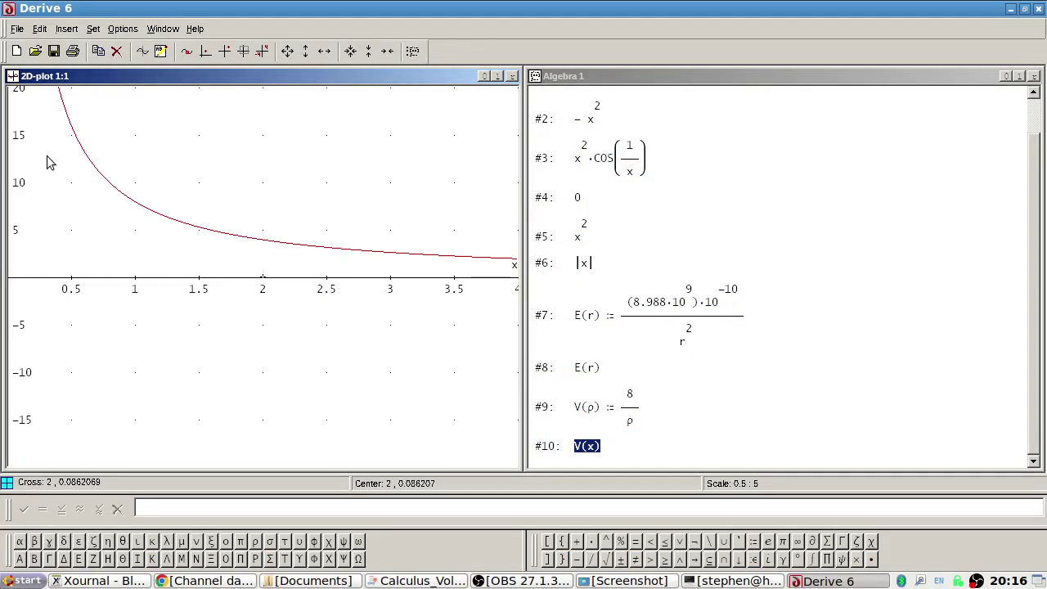
{"action": "key", "text": "alt+Tab"}
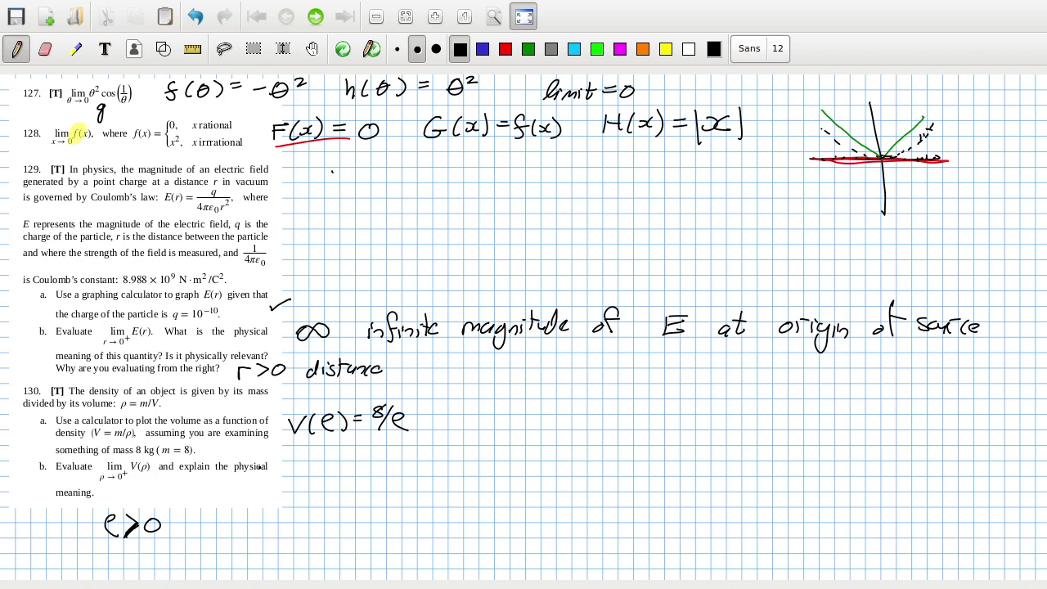
- Handwrite 'For 8 kg mass as ρ tends to 0' as problem 130b's answer
{"action": "left_click_drag", "start_coordinate": [272, 480], "coordinate": [255, 502]}
{"action": "left_click_drag", "start_coordinate": [255, 491], "coordinate": [318, 494]}
{"action": "mouse_move", "coordinate": [348, 473]}
{"action": "left_mouse_down"}
{"action": "mouse_move", "coordinate": [363, 489]}
{"action": "mouse_move", "coordinate": [346, 505]}
{"action": "mouse_move", "coordinate": [432, 489]}
{"action": "left_mouse_up"}
{"action": "left_click_drag", "start_coordinate": [453, 479], "coordinate": [441, 490]}
{"action": "mouse_move", "coordinate": [506, 480]}
{"action": "left_mouse_down"}
{"action": "mouse_move", "coordinate": [497, 487]}
{"action": "mouse_move", "coordinate": [509, 490]}
{"action": "left_mouse_up"}
{"action": "left_click_drag", "start_coordinate": [523, 478], "coordinate": [512, 492]}
{"action": "mouse_move", "coordinate": [584, 468]}
{"action": "left_mouse_down"}
{"action": "mouse_move", "coordinate": [584, 489]}
{"action": "mouse_move", "coordinate": [630, 488]}
{"action": "mouse_move", "coordinate": [638, 476]}
{"action": "left_mouse_up"}
{"action": "mouse_move", "coordinate": [641, 482]}
{"action": "left_mouse_down"}
{"action": "mouse_move", "coordinate": [677, 474]}
{"action": "mouse_move", "coordinate": [670, 482]}
{"action": "left_mouse_up"}
{"action": "mouse_move", "coordinate": [687, 476]}
{"action": "left_mouse_down"}
{"action": "mouse_move", "coordinate": [679, 485]}
{"action": "mouse_move", "coordinate": [710, 484]}
{"action": "left_mouse_up"}
{"action": "mouse_move", "coordinate": [713, 475]}
{"action": "left_mouse_down"}
{"action": "mouse_move", "coordinate": [720, 483]}
{"action": "mouse_move", "coordinate": [752, 469]}
{"action": "mouse_move", "coordinate": [801, 486]}
{"action": "left_mouse_up"}
{"action": "left_click_drag", "start_coordinate": [793, 474], "coordinate": [839, 486]}
- Complete the sentence with 'the Volume will need to tend to ∞'
{"action": "mouse_move", "coordinate": [250, 525]}
{"action": "left_mouse_down"}
{"action": "mouse_move", "coordinate": [259, 540]}
{"action": "mouse_move", "coordinate": [273, 523]}
{"action": "left_mouse_up"}
{"action": "left_click_drag", "start_coordinate": [283, 536], "coordinate": [320, 542]}
{"action": "mouse_move", "coordinate": [318, 541]}
{"action": "left_mouse_down"}
{"action": "mouse_move", "coordinate": [332, 530]}
{"action": "mouse_move", "coordinate": [337, 543]}
{"action": "mouse_move", "coordinate": [427, 528]}
{"action": "mouse_move", "coordinate": [438, 538]}
{"action": "left_mouse_up"}
{"action": "left_click", "coordinate": [421, 535]}
{"action": "left_click_drag", "start_coordinate": [436, 513], "coordinate": [455, 535]}
{"action": "left_click_drag", "start_coordinate": [495, 529], "coordinate": [507, 537]}
{"action": "left_click_drag", "start_coordinate": [508, 531], "coordinate": [530, 535]}
{"action": "mouse_move", "coordinate": [529, 532]}
{"action": "left_mouse_down"}
{"action": "mouse_move", "coordinate": [541, 536]}
{"action": "mouse_move", "coordinate": [549, 509]}
{"action": "left_mouse_up"}
{"action": "left_click_drag", "start_coordinate": [595, 510], "coordinate": [594, 538]}
{"action": "mouse_move", "coordinate": [600, 524]}
{"action": "left_mouse_down"}
{"action": "mouse_move", "coordinate": [661, 534]}
{"action": "mouse_move", "coordinate": [664, 518]}
{"action": "left_mouse_up"}
{"action": "left_click_drag", "start_coordinate": [662, 523], "coordinate": [684, 528]}
{"action": "mouse_move", "coordinate": [685, 525]}
{"action": "left_mouse_down"}
{"action": "mouse_move", "coordinate": [700, 507]}
{"action": "mouse_move", "coordinate": [747, 534]}
{"action": "mouse_move", "coordinate": [752, 519]}
{"action": "left_mouse_up"}
{"action": "left_click_drag", "start_coordinate": [751, 524], "coordinate": [821, 522]}
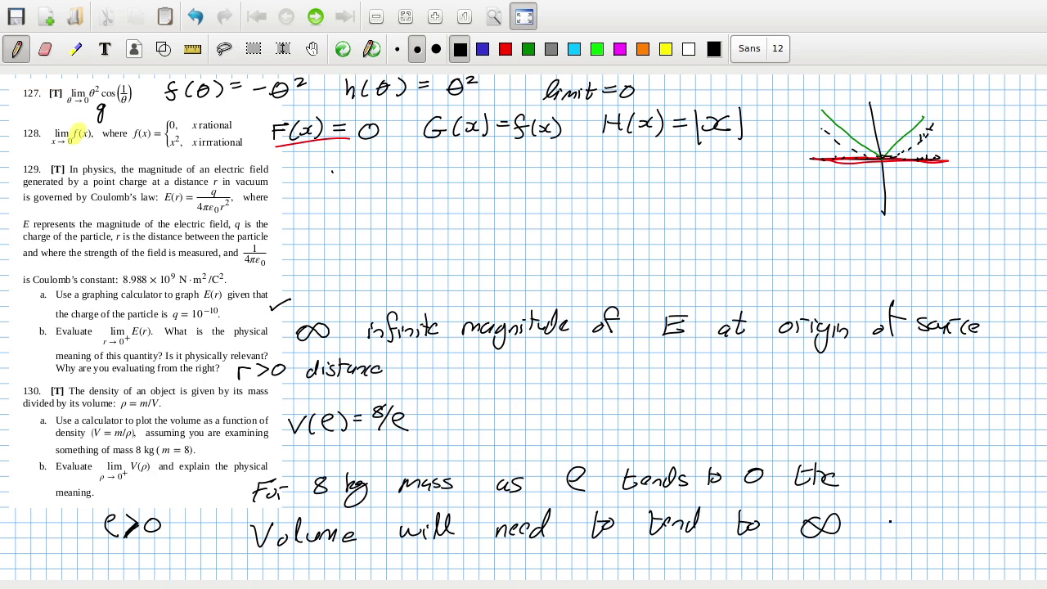
{"action": "key", "text": "alt+Tab"}
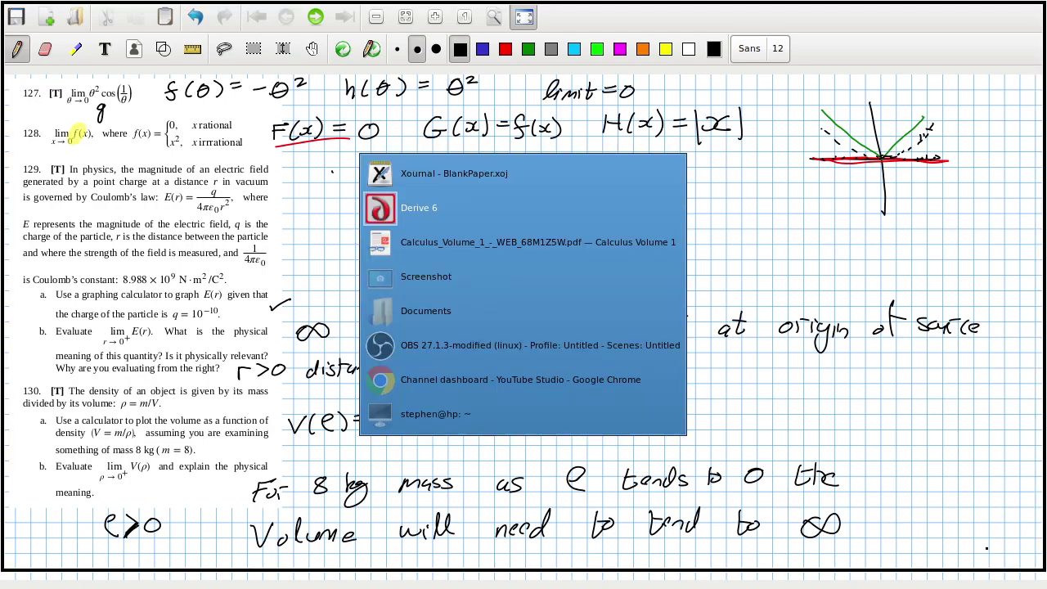